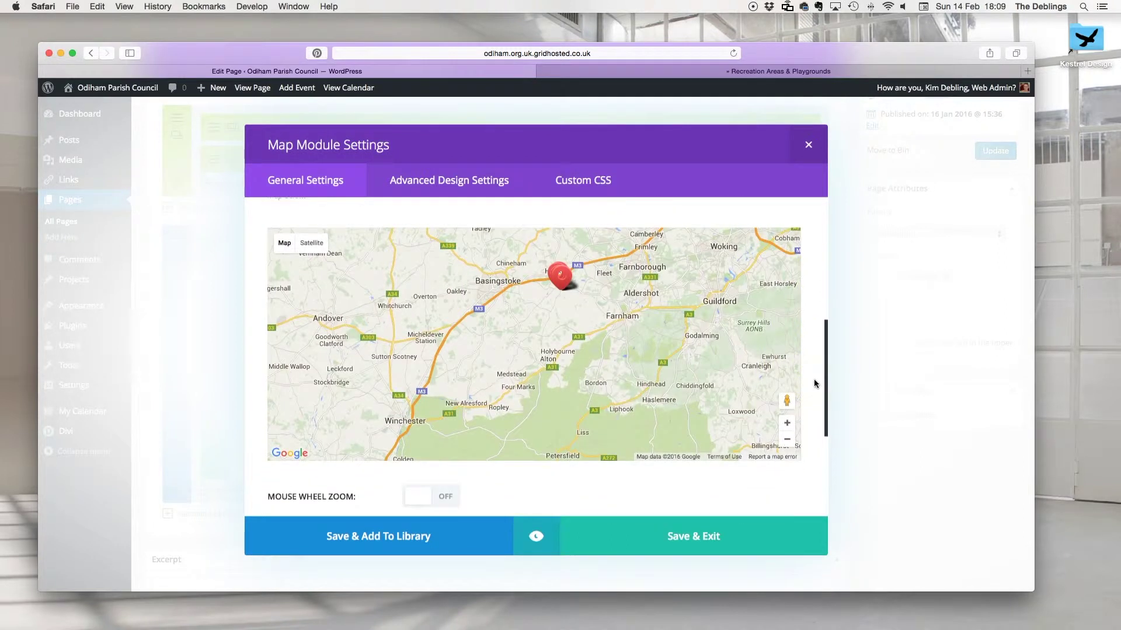
Close the map module's settings and look through the full list of modules available to insert below the Map module
{"action": "scroll", "coordinate": [815, 383], "scroll_direction": "up", "scroll_amount": 3}
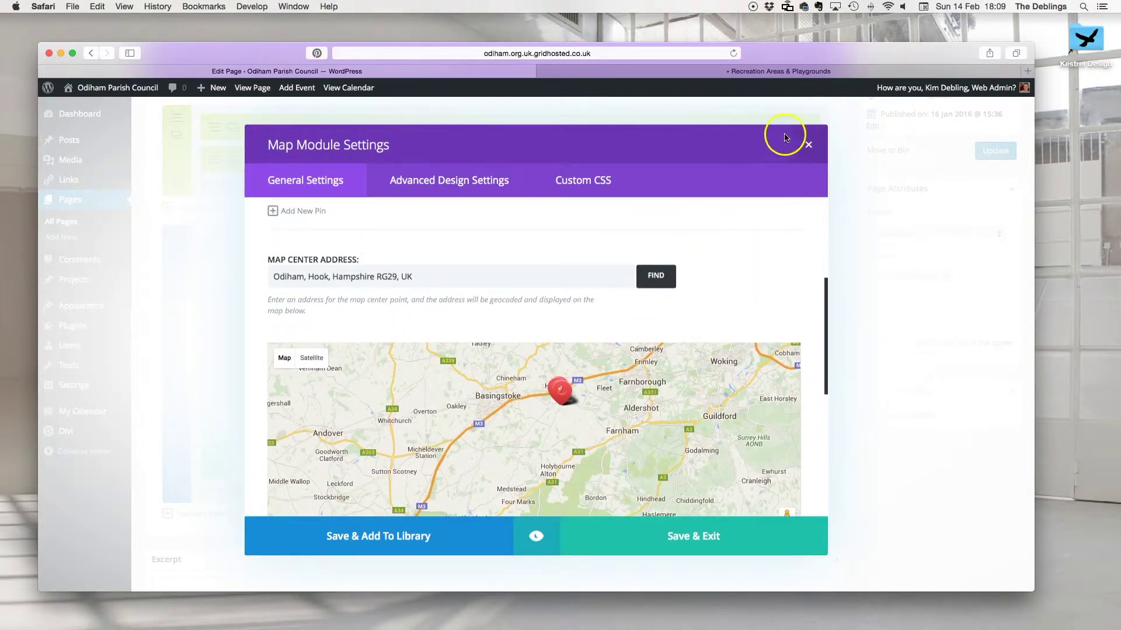
{"action": "left_click", "coordinate": [807, 143]}
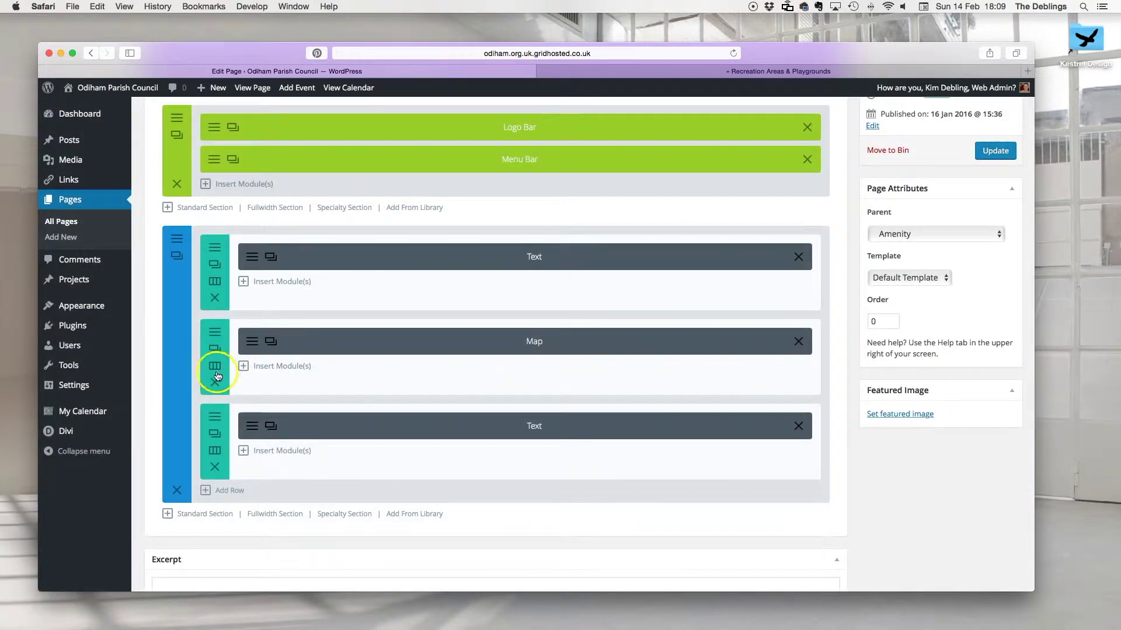
{"action": "left_click", "coordinate": [262, 367]}
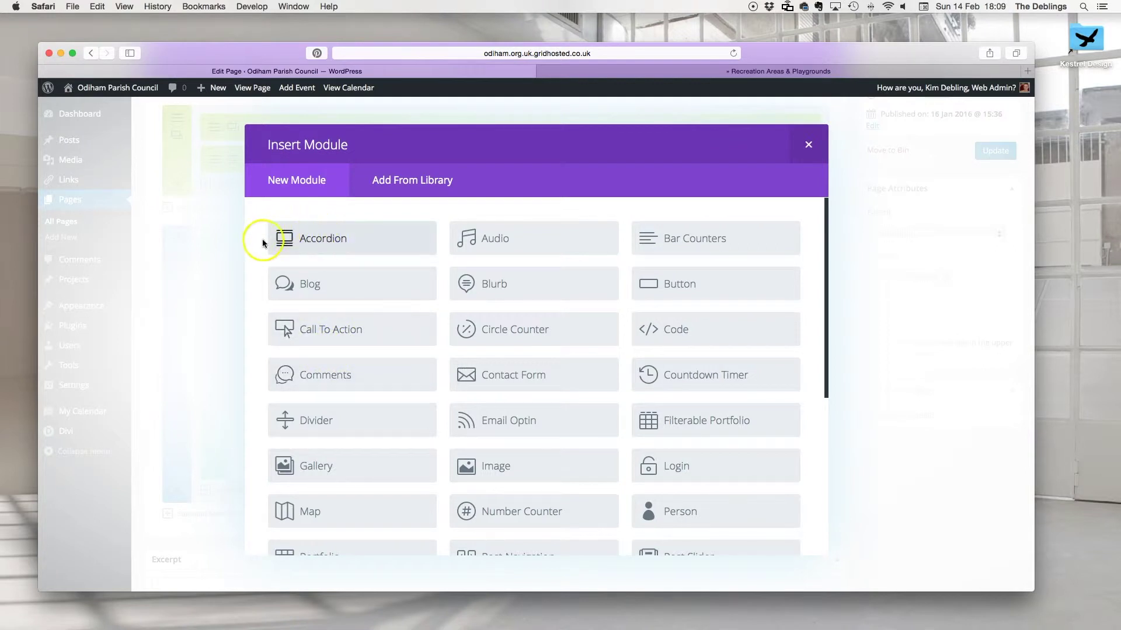
{"action": "scroll", "coordinate": [268, 240], "scroll_direction": "down", "scroll_amount": 3}
{"action": "scroll", "coordinate": [268, 240], "scroll_direction": "down", "scroll_amount": 7}
{"action": "left_click", "coordinate": [588, 522]}
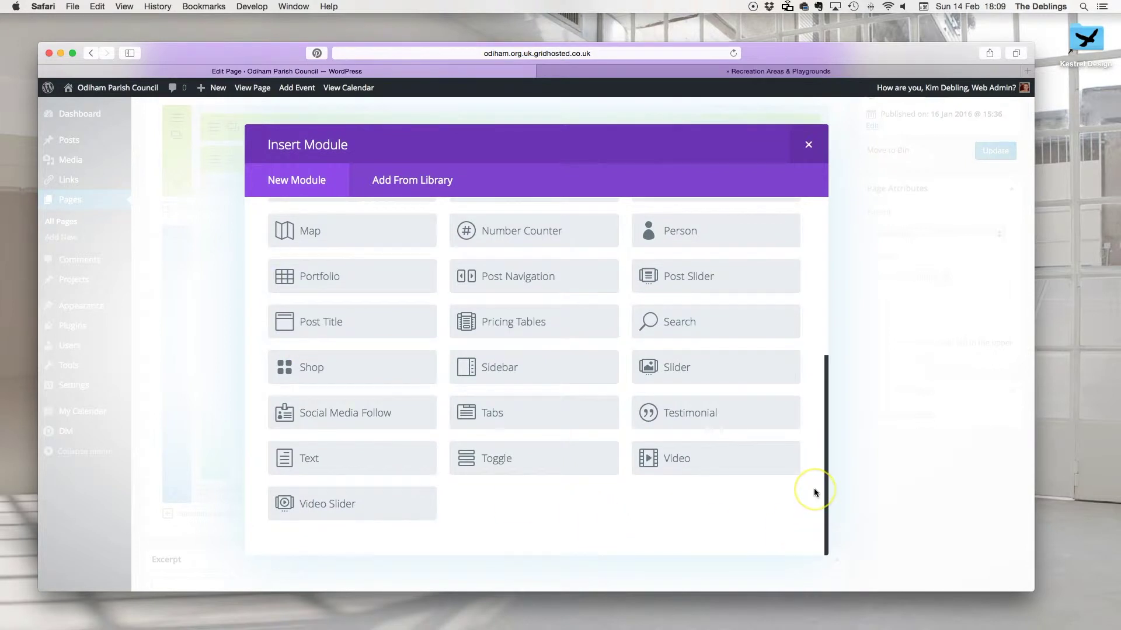
{"action": "scroll", "coordinate": [807, 492], "scroll_direction": "up", "scroll_amount": 10}
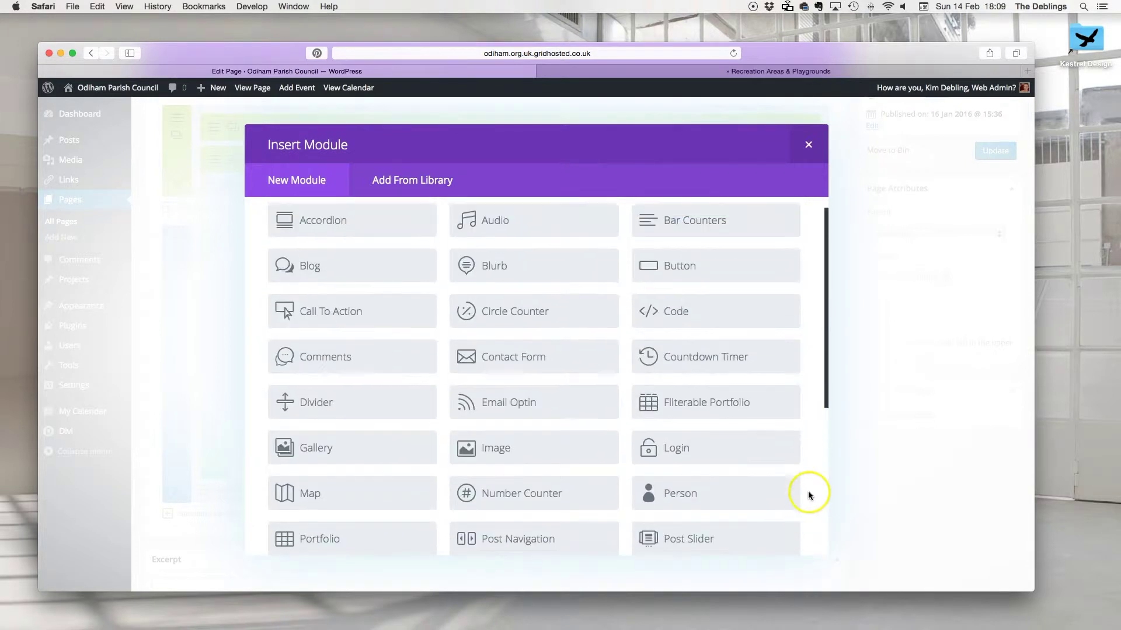
{"action": "scroll", "coordinate": [805, 496], "scroll_direction": "down", "scroll_amount": 5}
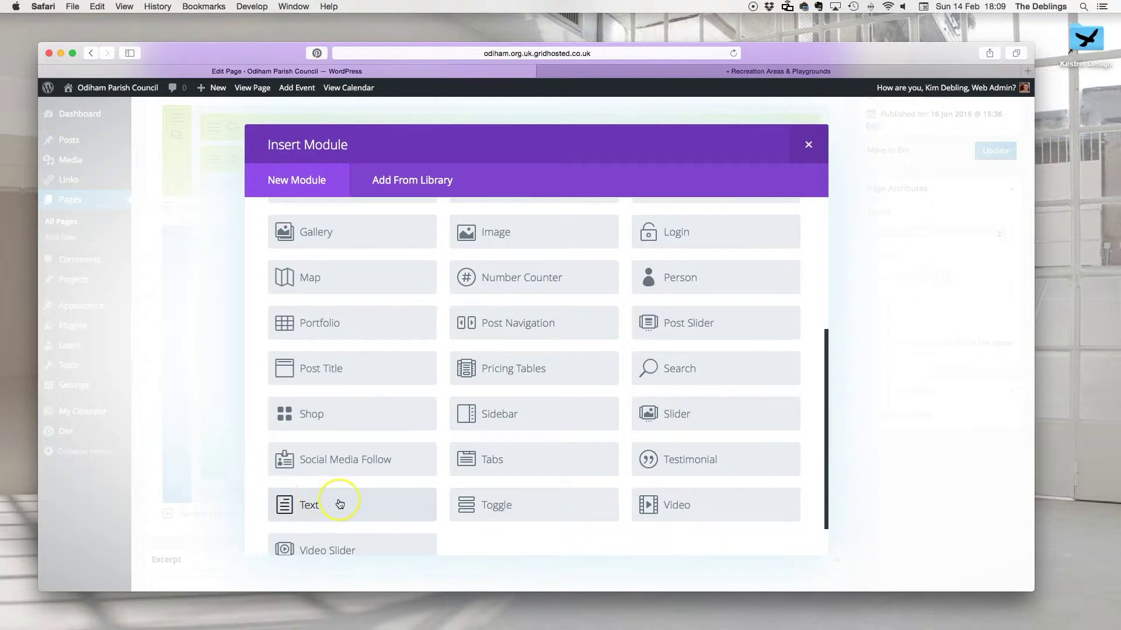
{"action": "scroll", "coordinate": [340, 504], "scroll_direction": "down", "scroll_amount": 1}
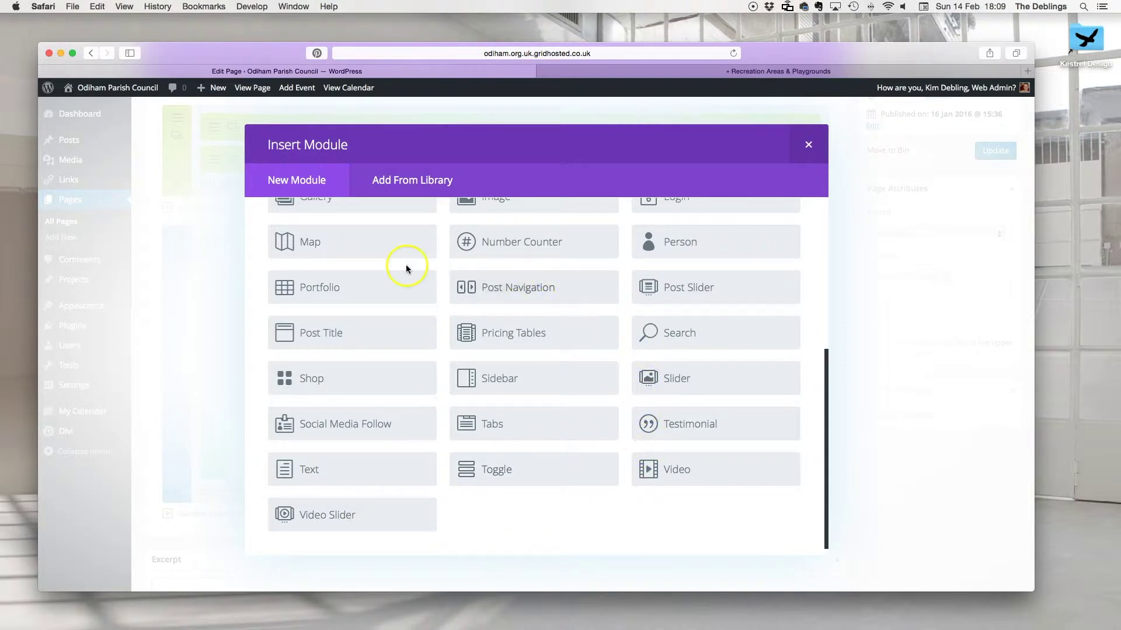
{"action": "scroll", "coordinate": [503, 432], "scroll_direction": "up", "scroll_amount": 3}
{"action": "scroll", "coordinate": [506, 431], "scroll_direction": "up", "scroll_amount": 4}
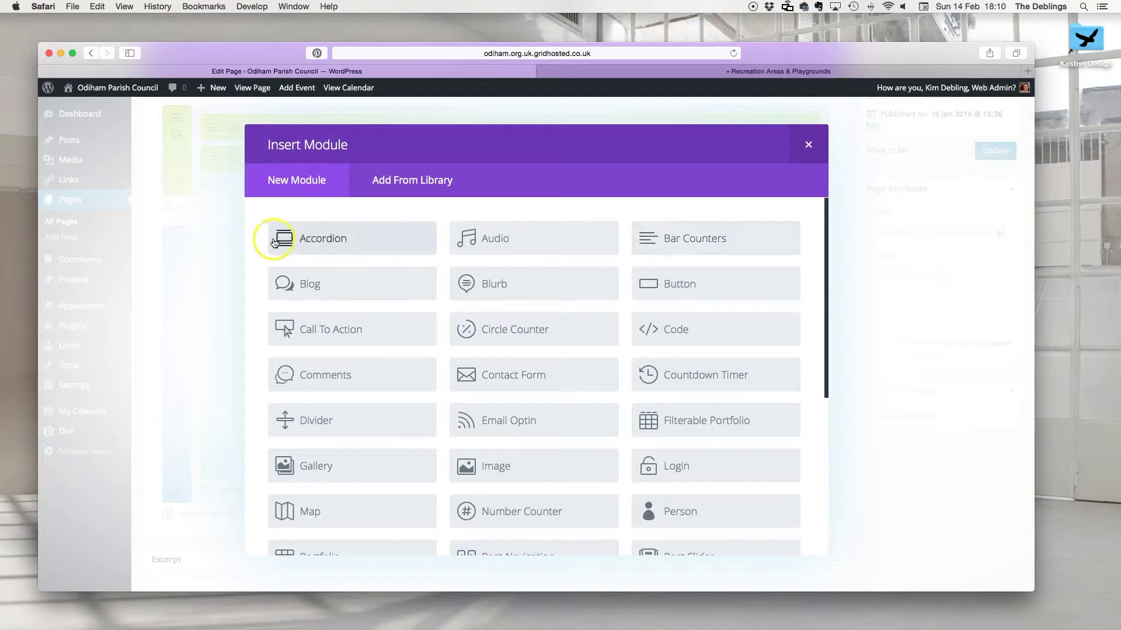
{"action": "scroll", "coordinate": [522, 401], "scroll_direction": "down", "scroll_amount": 3}
{"action": "scroll", "coordinate": [523, 401], "scroll_direction": "down", "scroll_amount": 2}
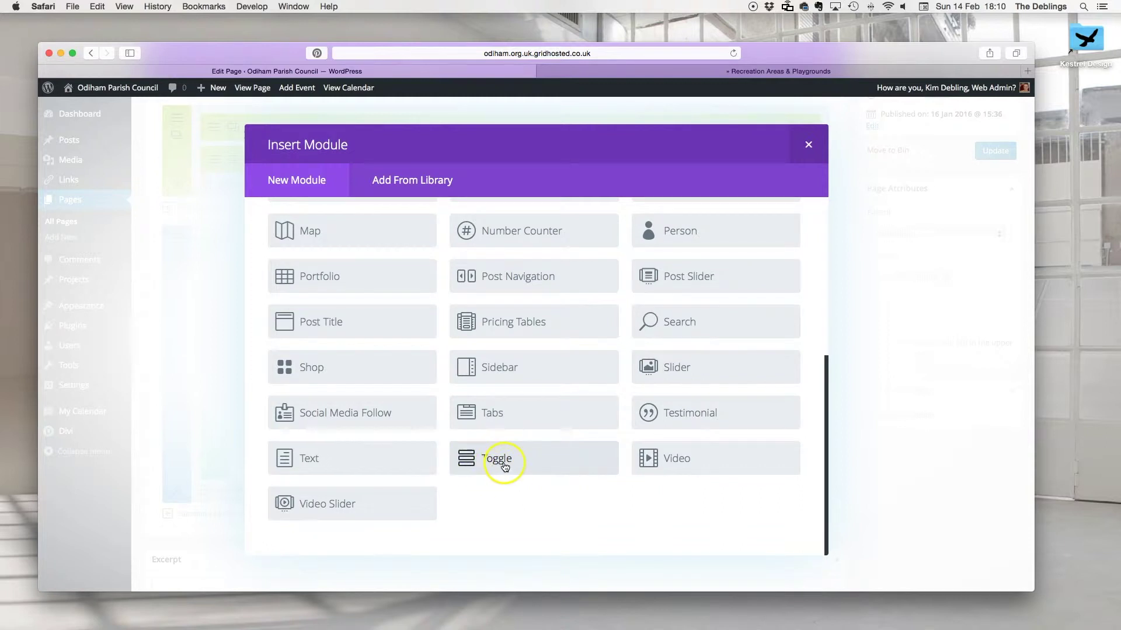
{"action": "scroll", "coordinate": [345, 222], "scroll_direction": "up", "scroll_amount": 5}
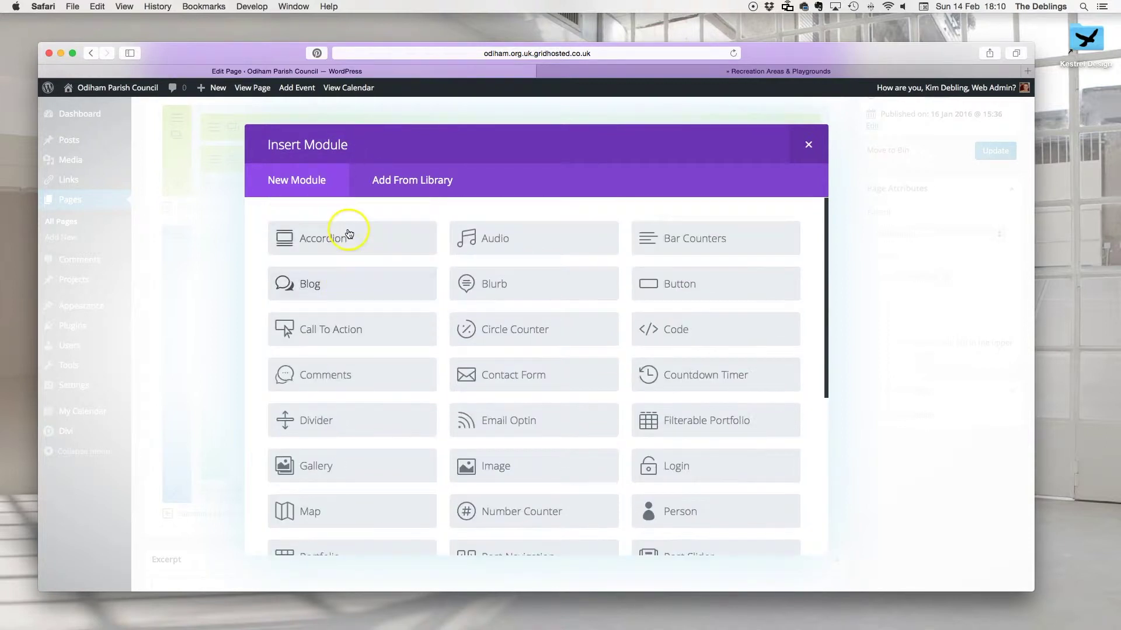
{"action": "scroll", "coordinate": [495, 374], "scroll_direction": "down", "scroll_amount": 5}
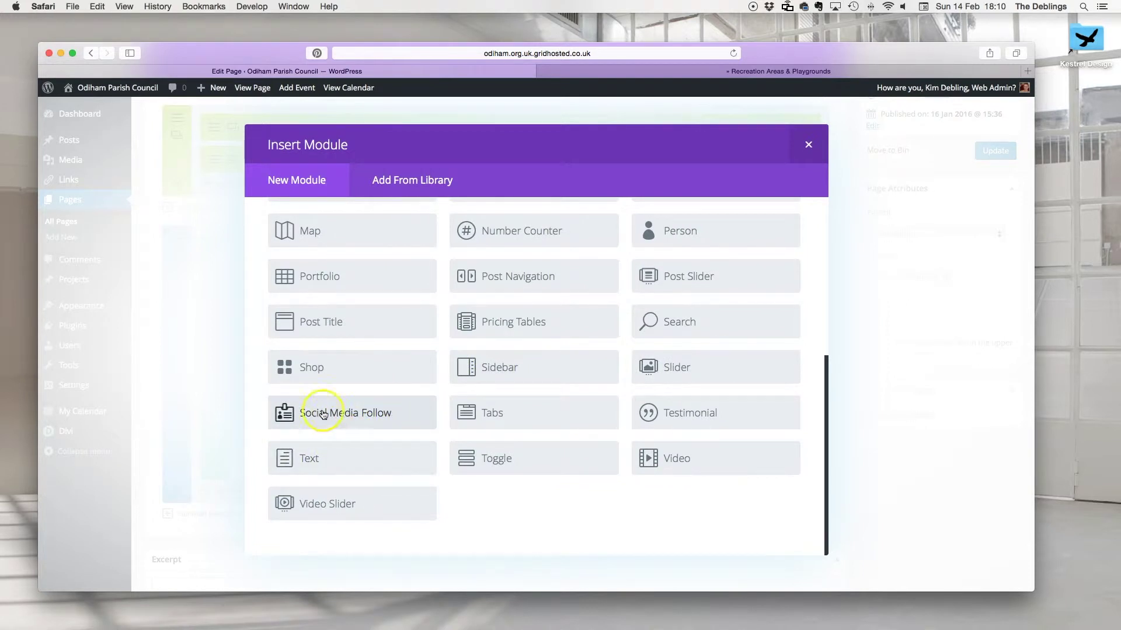
Open the live site's home page and examine the Facebook follow link in the Latest News column
{"action": "left_click", "coordinate": [840, 71]}
{"action": "scroll", "coordinate": [419, 198], "scroll_direction": "up", "scroll_amount": 10}
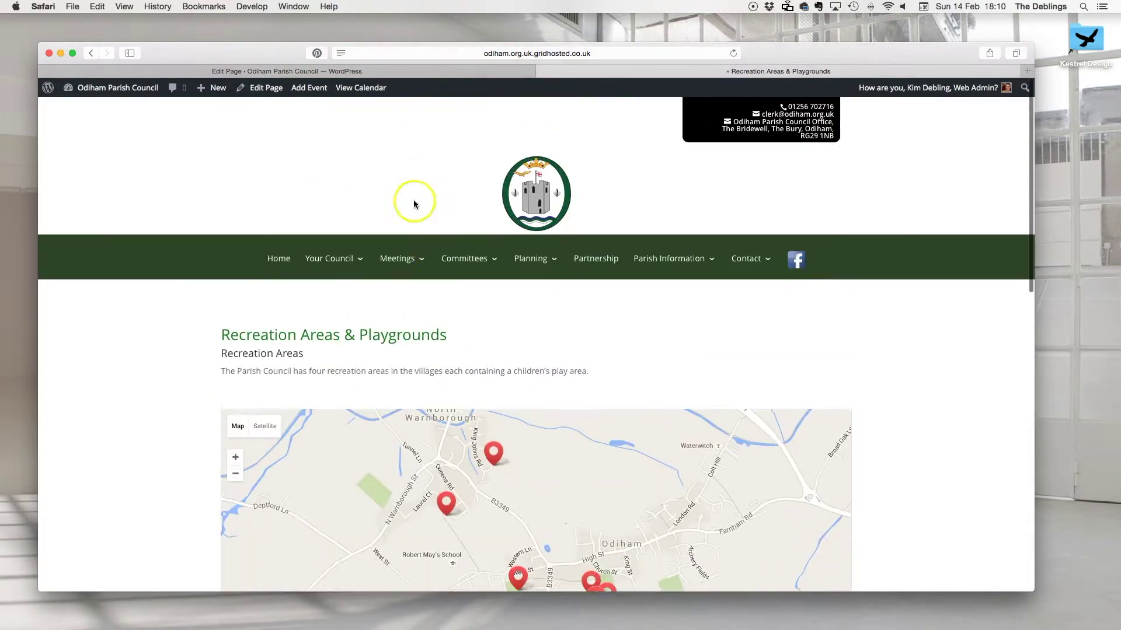
{"action": "left_click", "coordinate": [278, 208]}
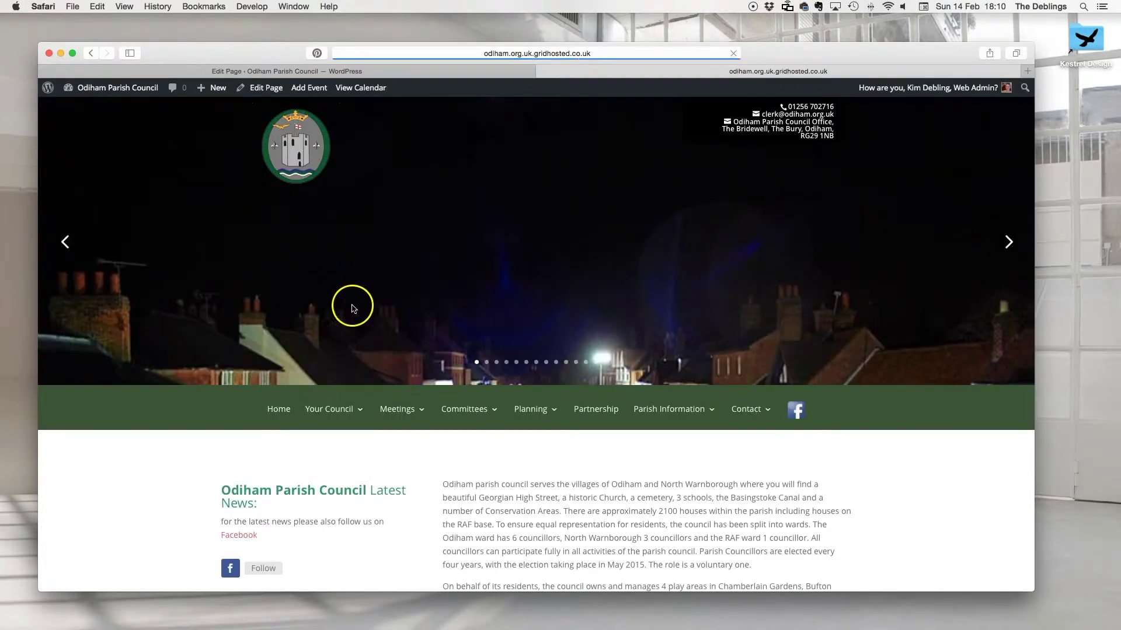
{"action": "scroll", "coordinate": [387, 300], "scroll_direction": "down", "scroll_amount": 5}
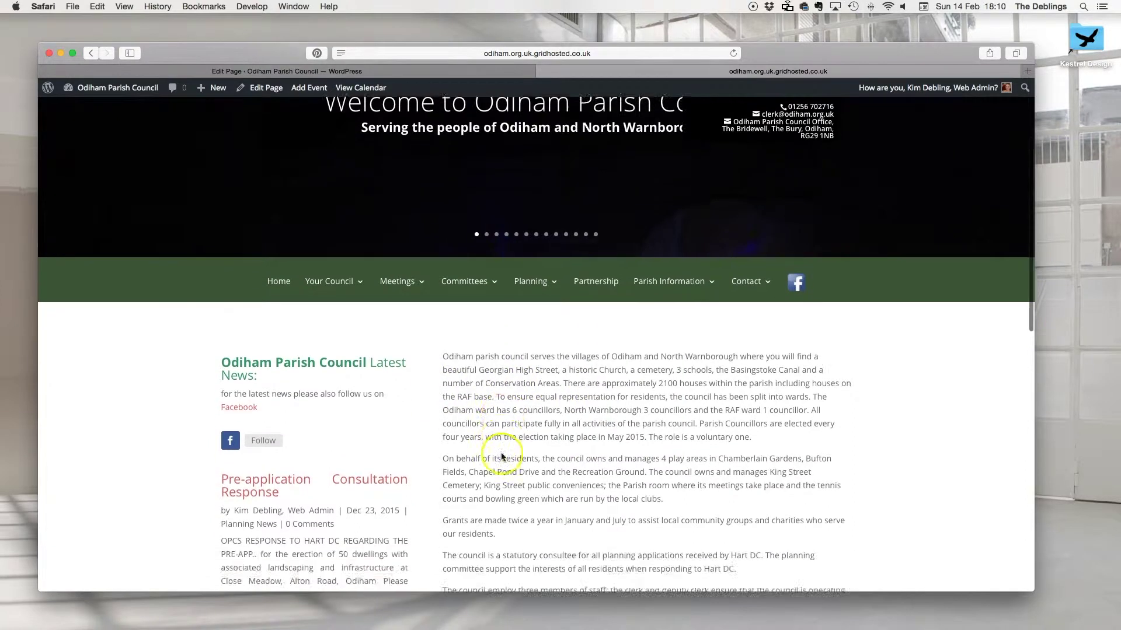
{"action": "scroll", "coordinate": [501, 457], "scroll_direction": "down", "scroll_amount": 3}
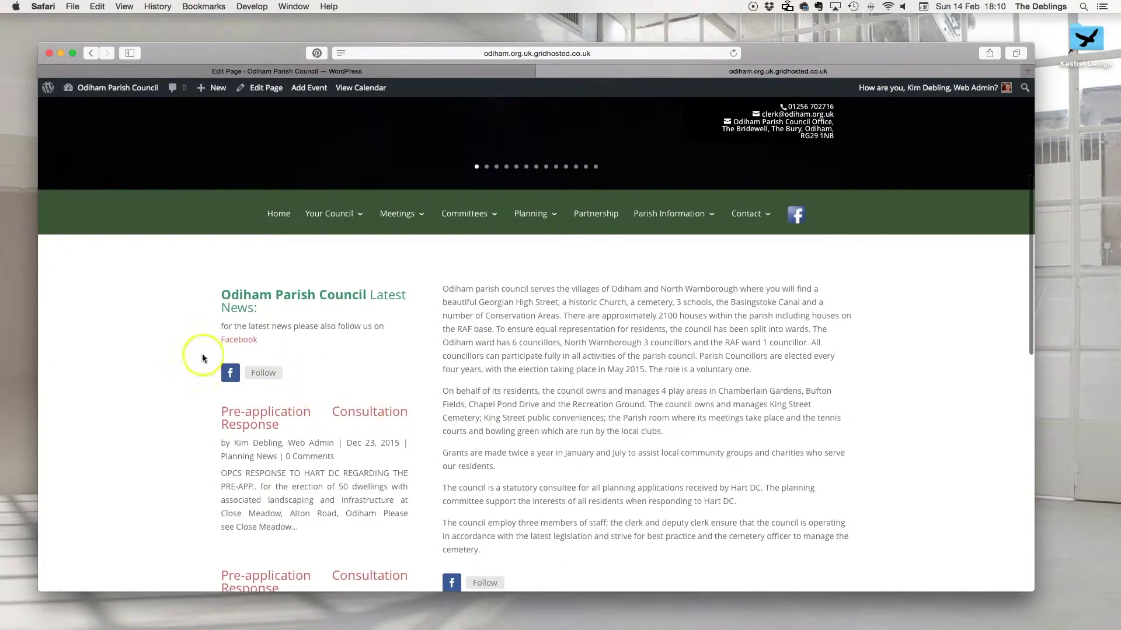
{"action": "scroll", "coordinate": [336, 369], "scroll_direction": "down", "scroll_amount": 4}
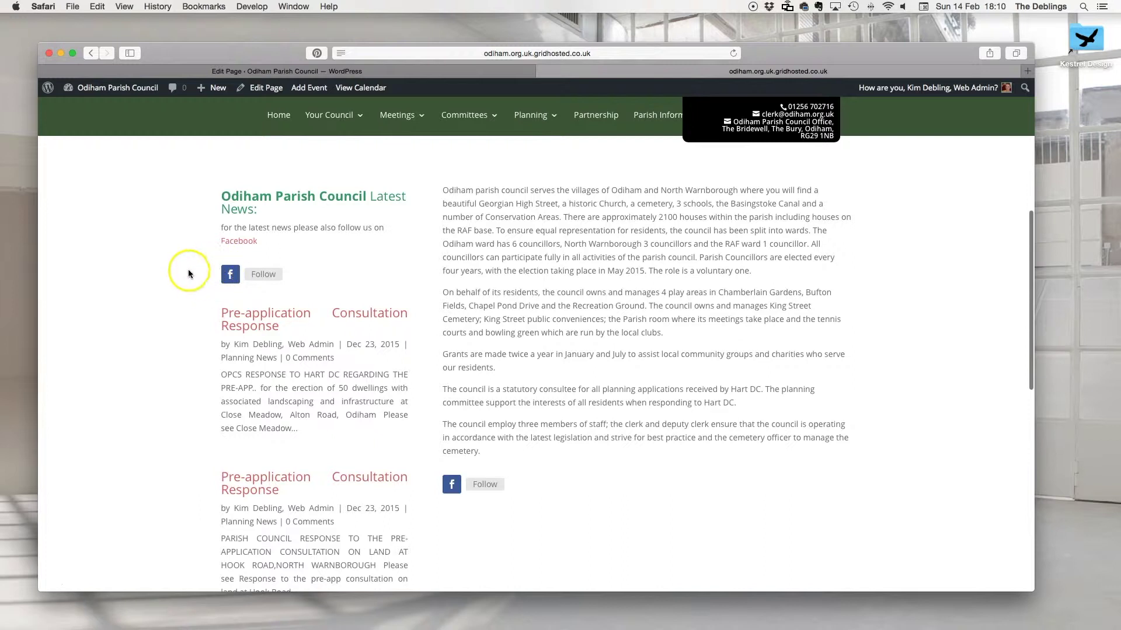
Insert a Video module below the Map module, view its settings, and delete the module again
{"action": "left_click", "coordinate": [391, 68]}
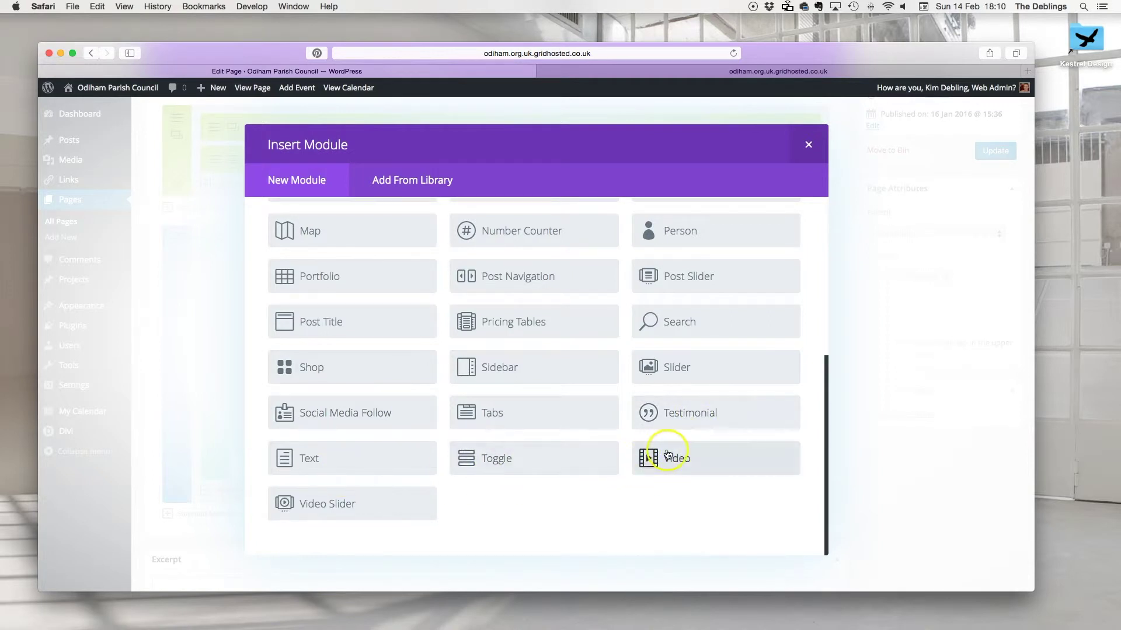
{"action": "left_click", "coordinate": [704, 469]}
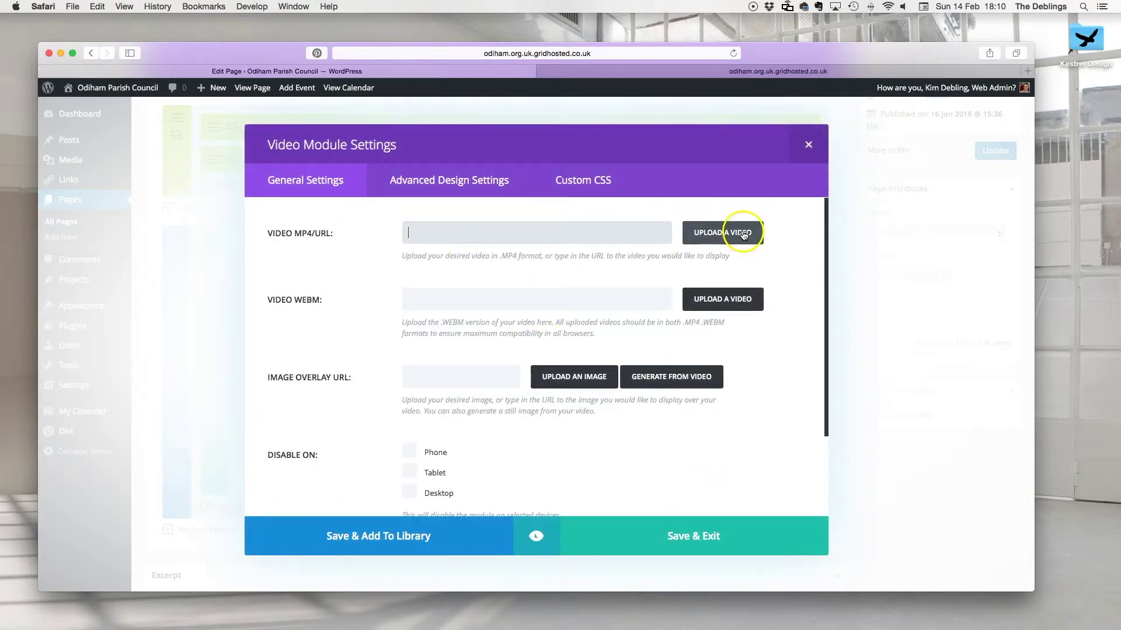
{"action": "left_click", "coordinate": [809, 145]}
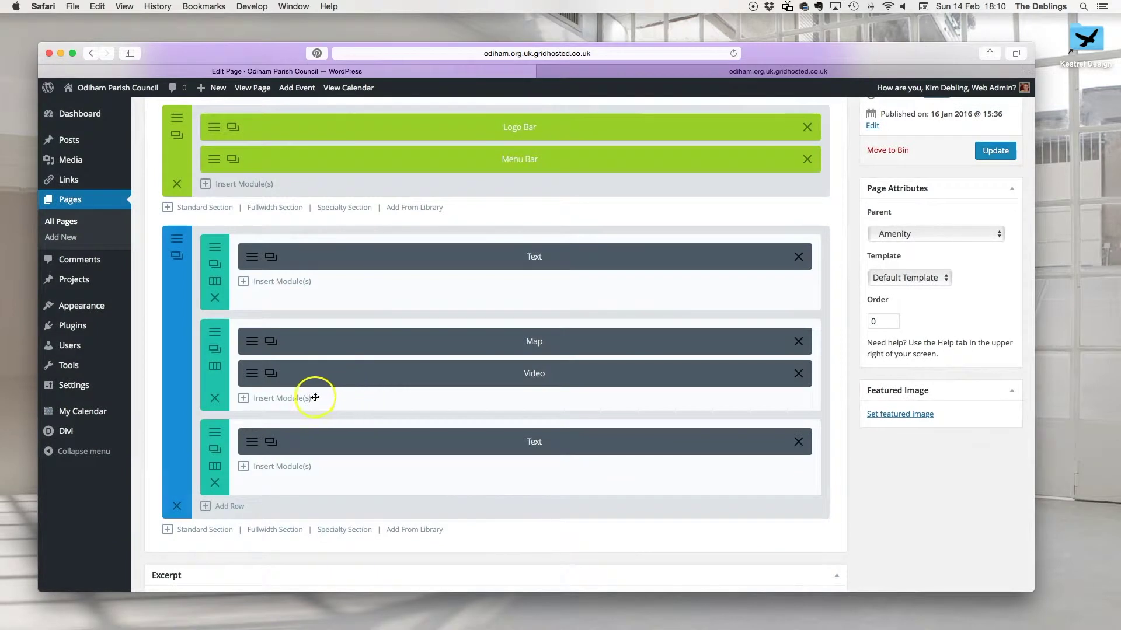
{"action": "left_click", "coordinate": [798, 374]}
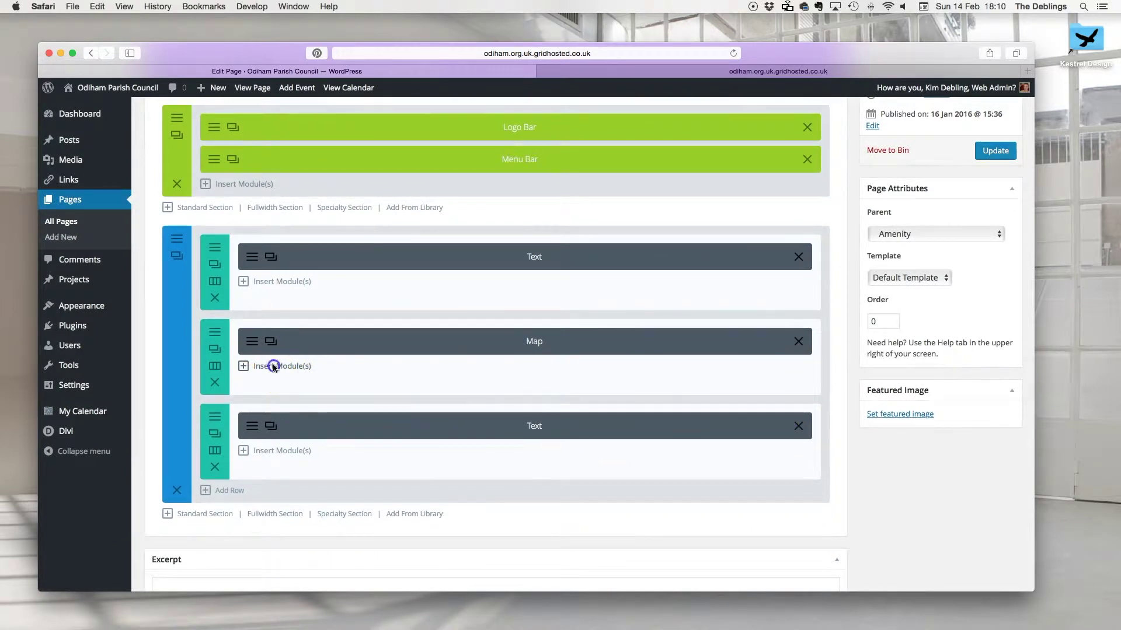
Browse the modules available for the map's row and check the Your Council submenu on the live site
{"action": "left_click", "coordinate": [274, 366]}
{"action": "scroll", "coordinate": [476, 414], "scroll_direction": "down", "scroll_amount": 5}
{"action": "scroll", "coordinate": [646, 418], "scroll_direction": "down", "scroll_amount": 3}
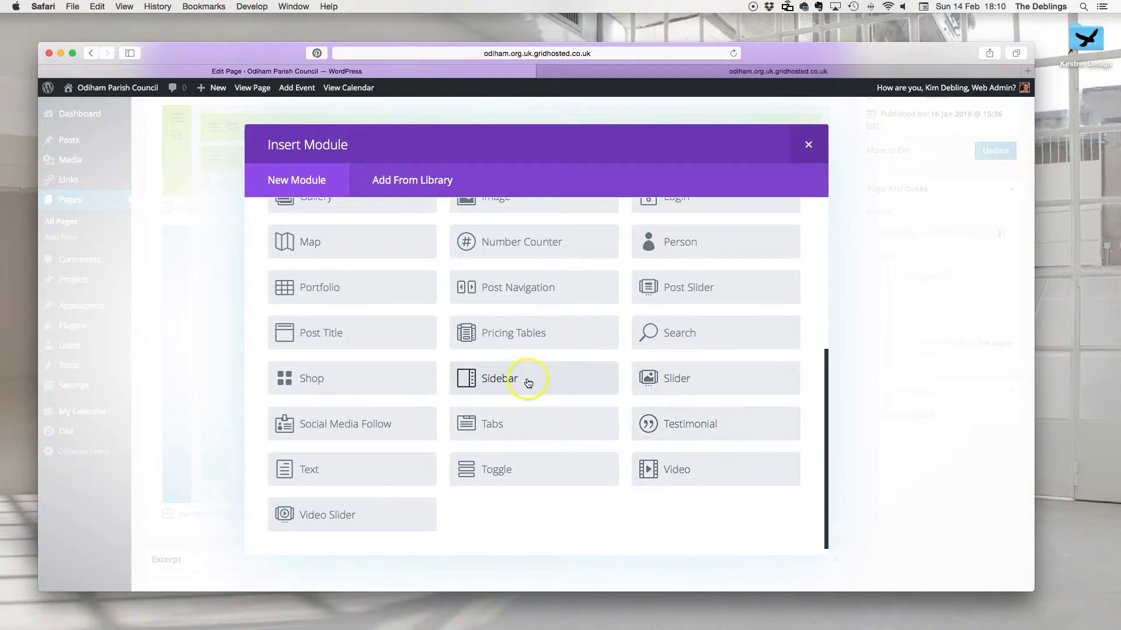
{"action": "scroll", "coordinate": [584, 403], "scroll_direction": "up", "scroll_amount": 1}
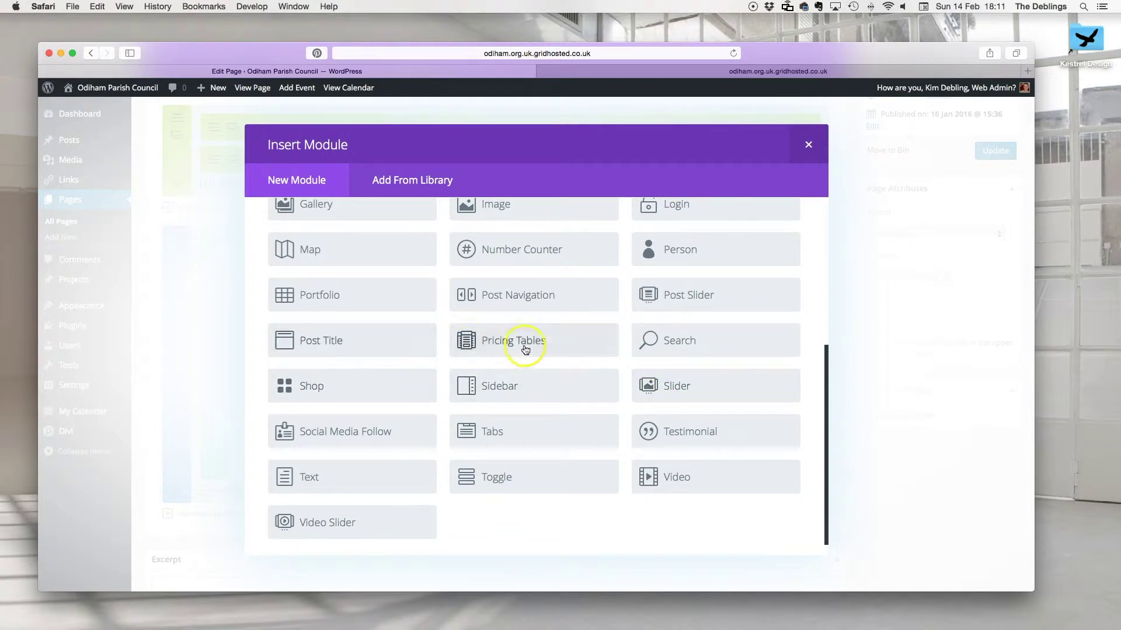
{"action": "scroll", "coordinate": [543, 315], "scroll_direction": "up", "scroll_amount": 3}
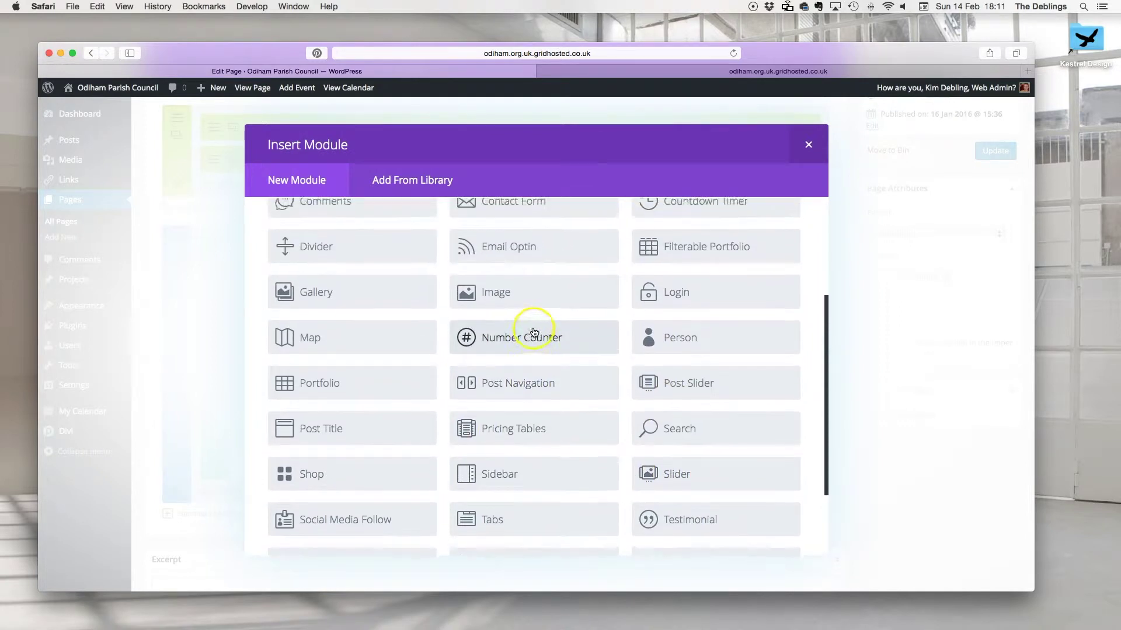
{"action": "left_click", "coordinate": [791, 80]}
{"action": "scroll", "coordinate": [397, 162], "scroll_direction": "up", "scroll_amount": 2}
{"action": "mouse_move", "coordinate": [329, 201]}
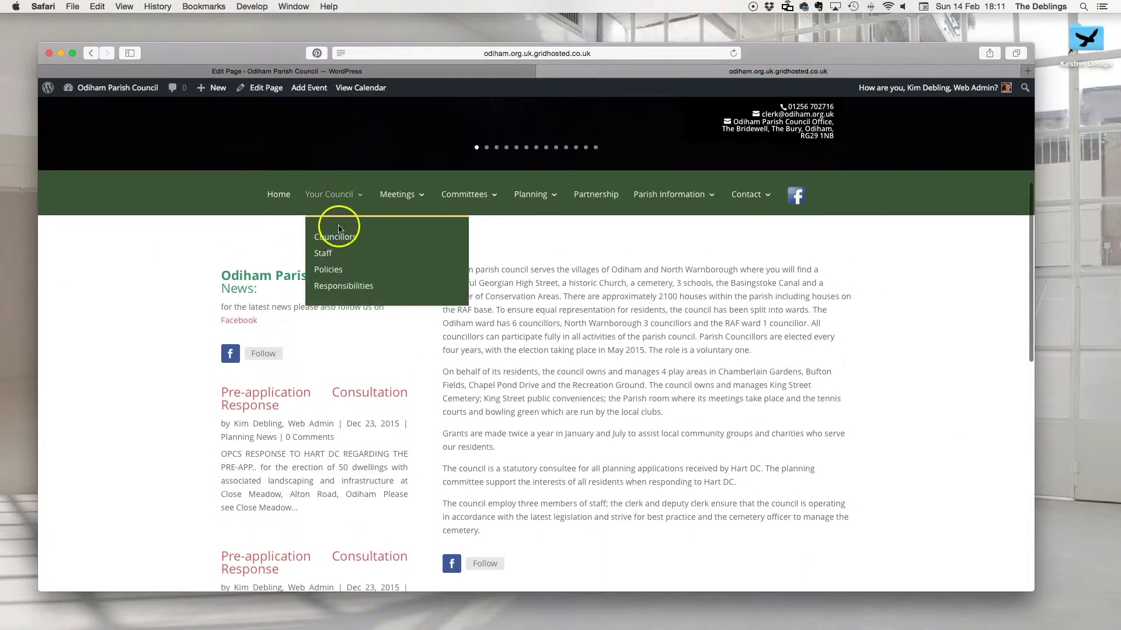
{"action": "left_click", "coordinate": [342, 72]}
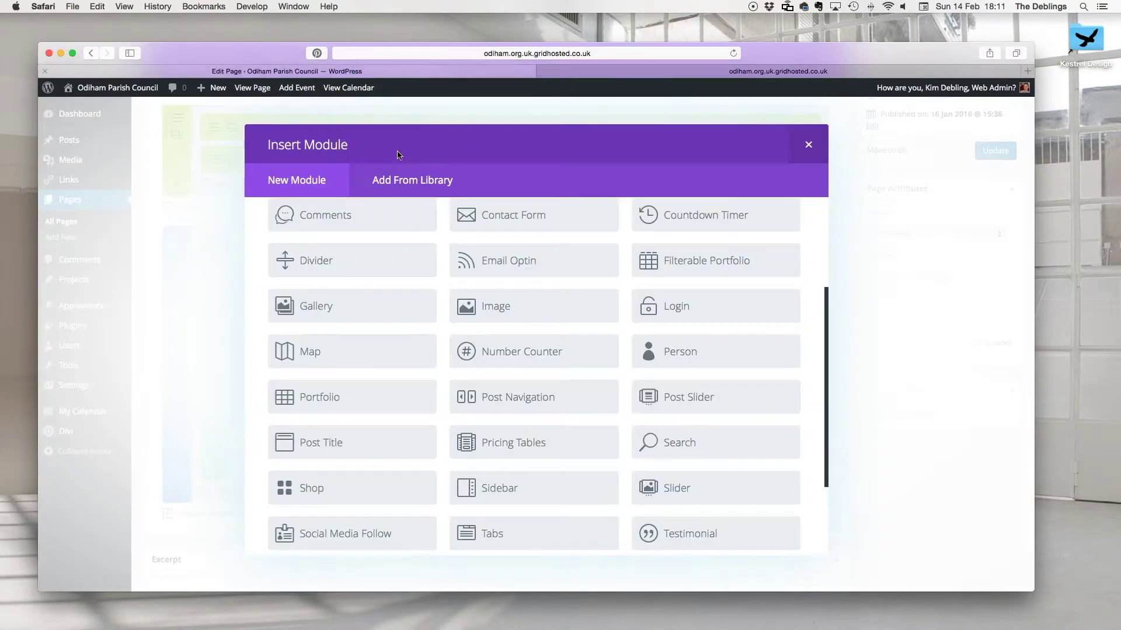
Insert a Person module below the Map module, review its general settings, and delete the module again
{"action": "left_click", "coordinate": [687, 341]}
{"action": "left_click", "coordinate": [414, 228]}
{"action": "scroll", "coordinate": [405, 350], "scroll_direction": "down", "scroll_amount": 3}
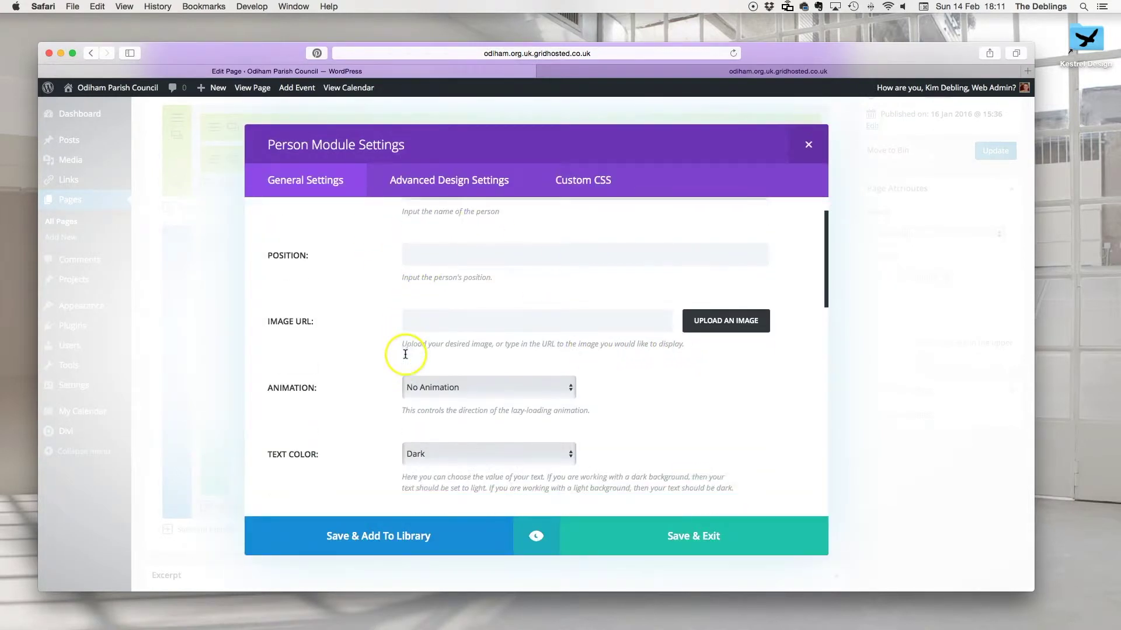
{"action": "scroll", "coordinate": [697, 394], "scroll_direction": "down", "scroll_amount": 6}
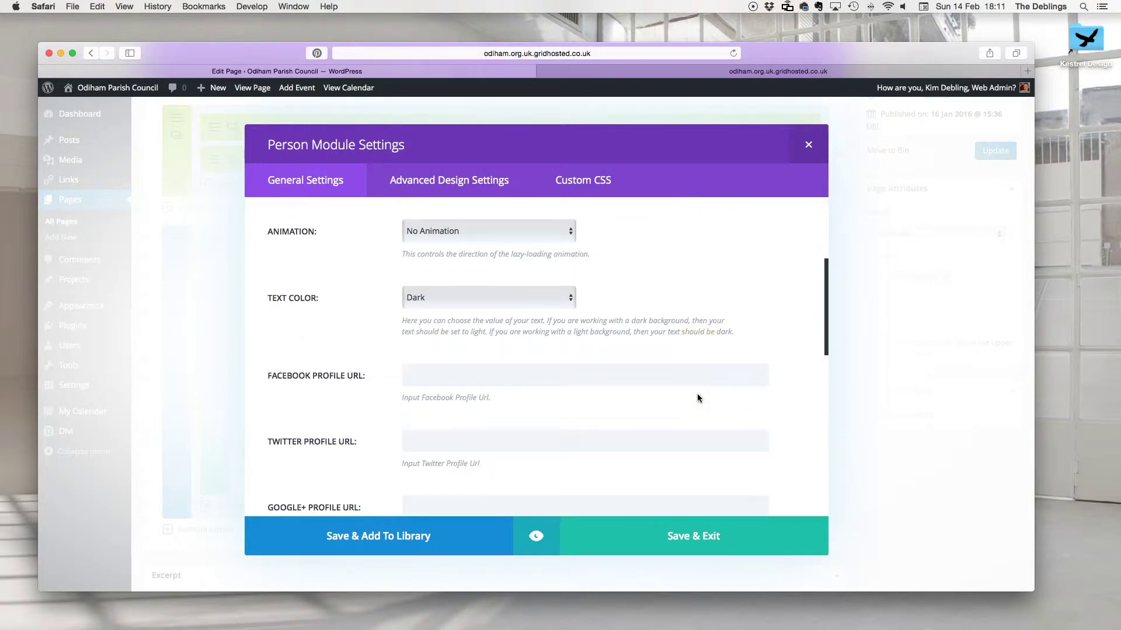
{"action": "scroll", "coordinate": [697, 394], "scroll_direction": "up", "scroll_amount": 3}
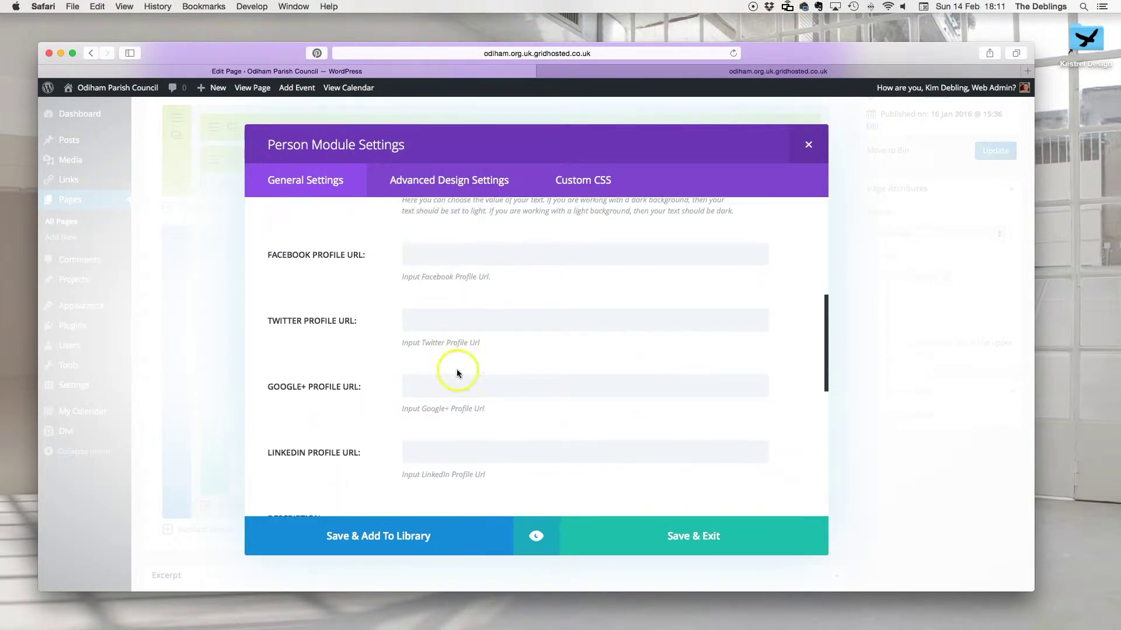
{"action": "scroll", "coordinate": [479, 407], "scroll_direction": "down", "scroll_amount": 10}
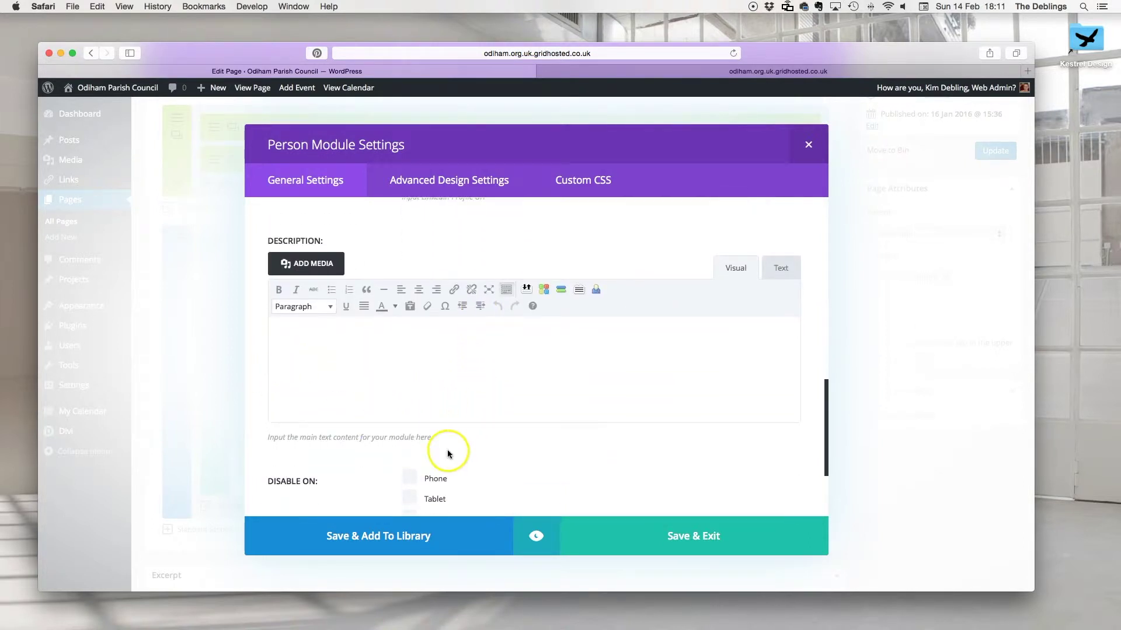
{"action": "scroll", "coordinate": [569, 457], "scroll_direction": "down", "scroll_amount": 3}
{"action": "scroll", "coordinate": [583, 455], "scroll_direction": "up", "scroll_amount": 1}
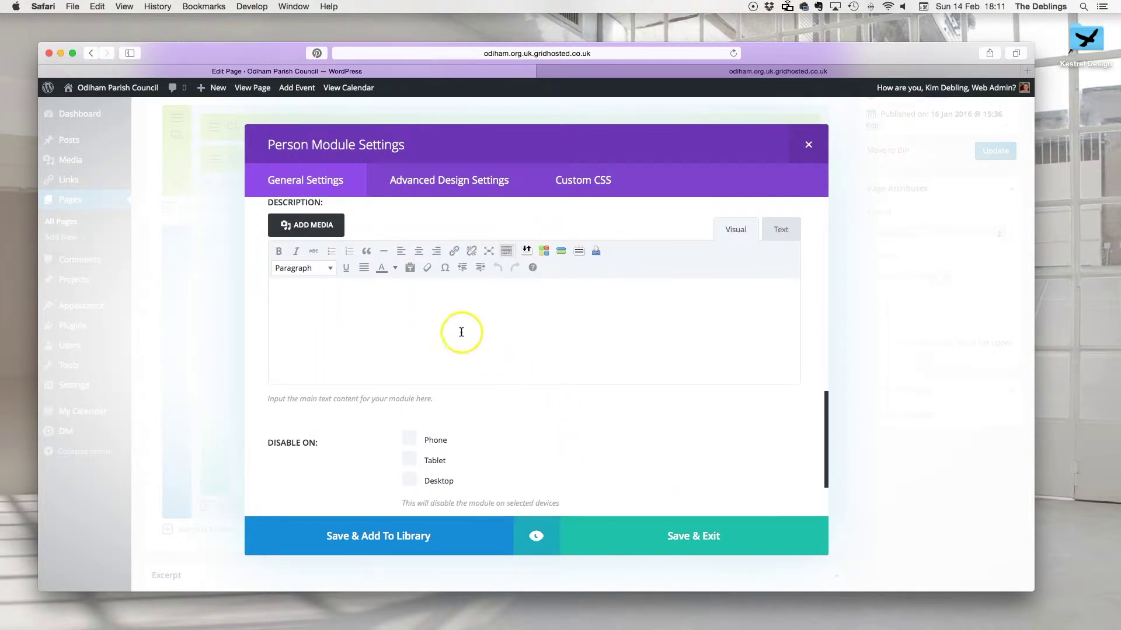
{"action": "scroll", "coordinate": [576, 401], "scroll_direction": "down", "scroll_amount": 4}
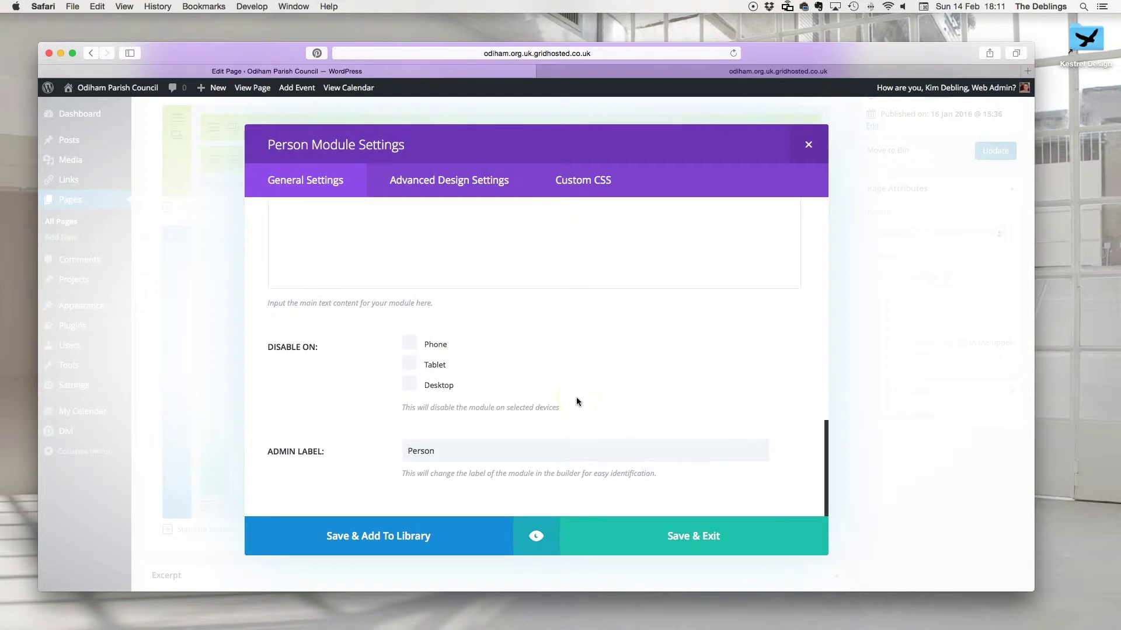
{"action": "left_click", "coordinate": [808, 145]}
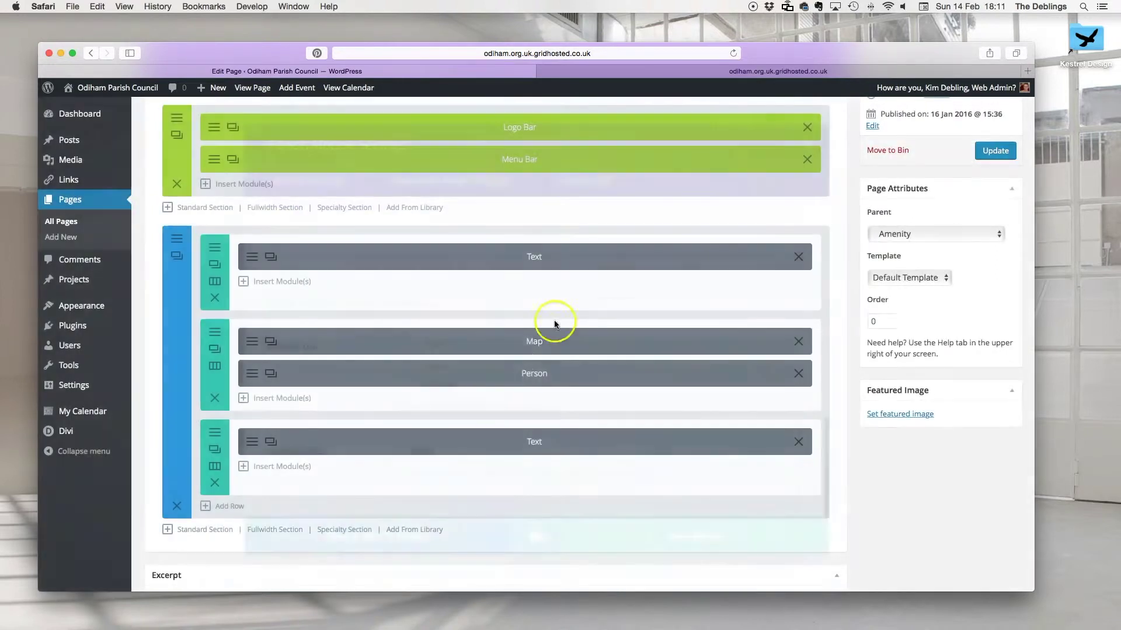
{"action": "left_click", "coordinate": [800, 370]}
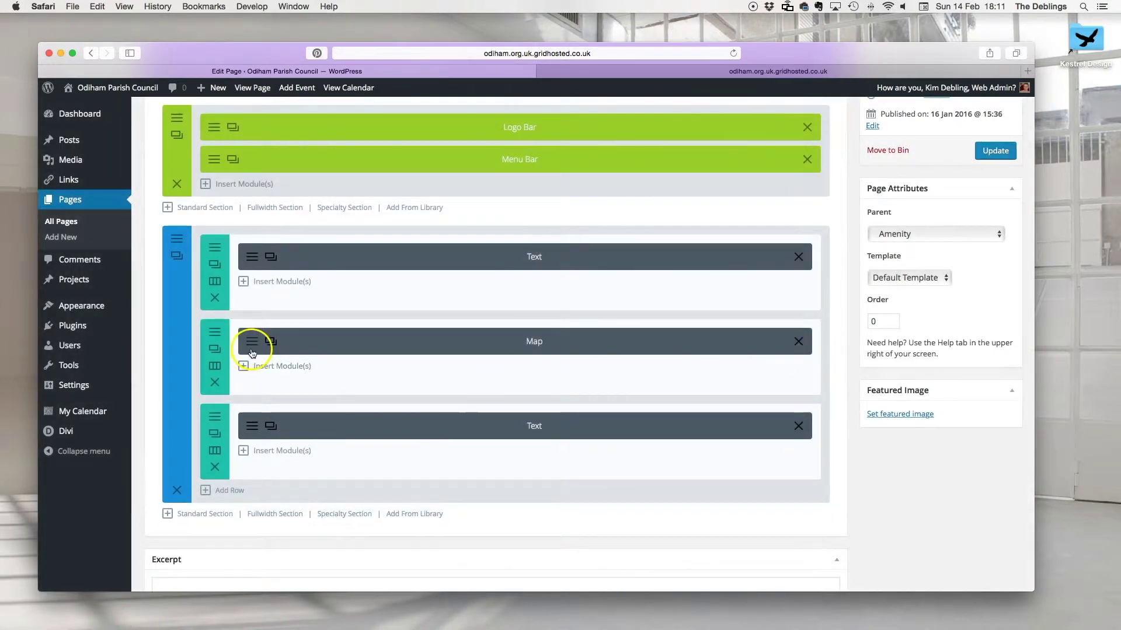
Insert an Image module below the Map module, look through its general settings, and delete the module again
{"action": "left_click", "coordinate": [259, 365]}
{"action": "scroll", "coordinate": [625, 434], "scroll_direction": "down", "scroll_amount": 2}
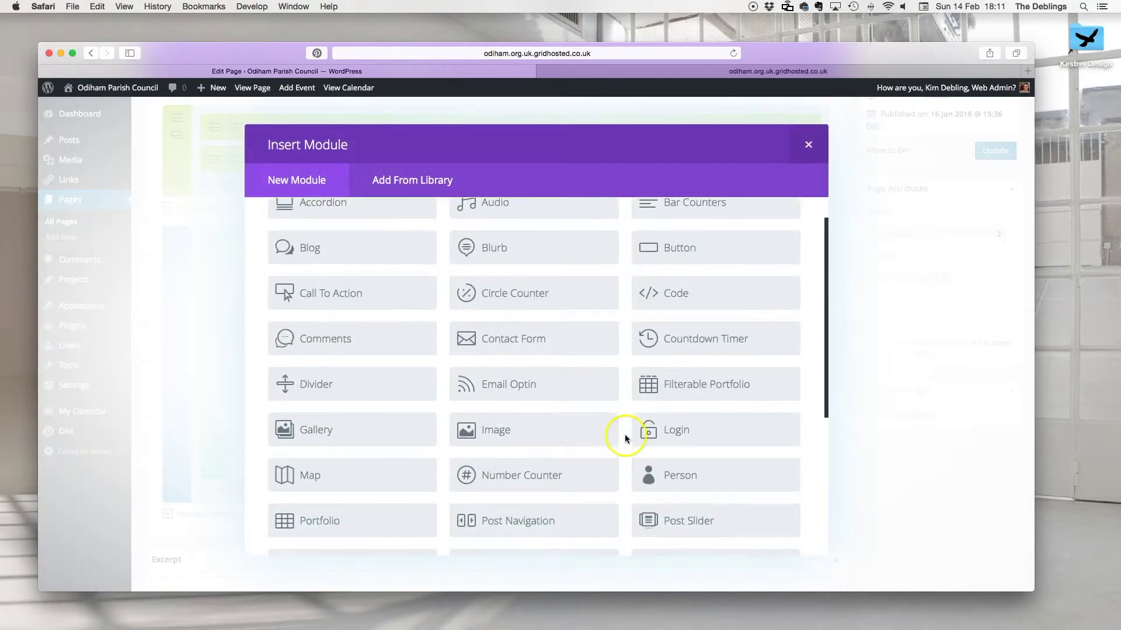
{"action": "left_click", "coordinate": [505, 431]}
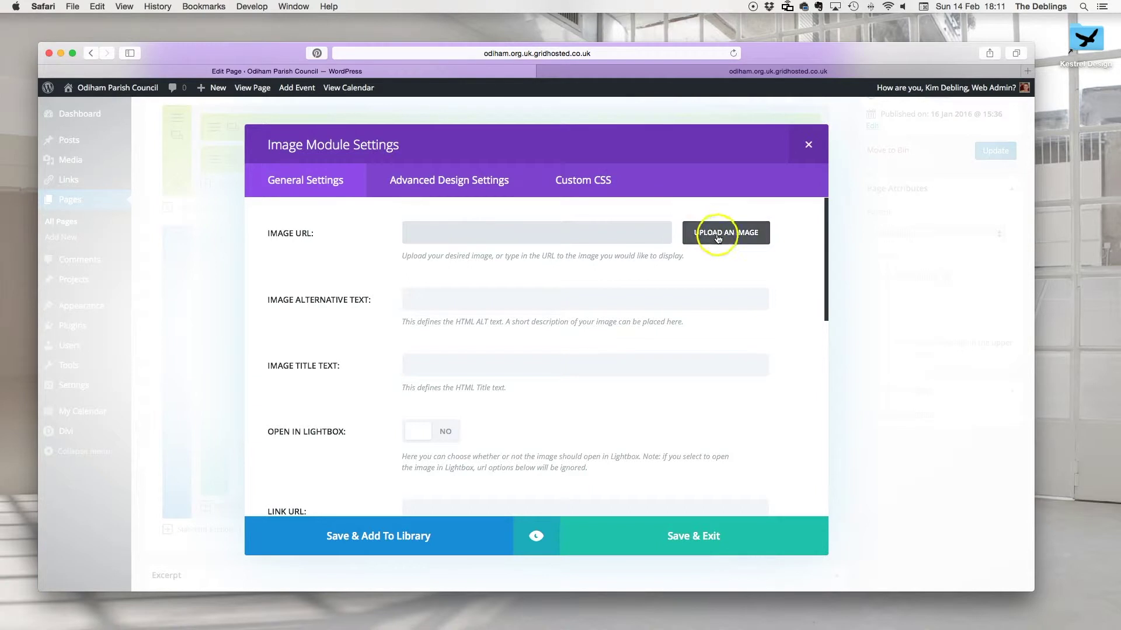
{"action": "scroll", "coordinate": [474, 351], "scroll_direction": "down", "scroll_amount": 3}
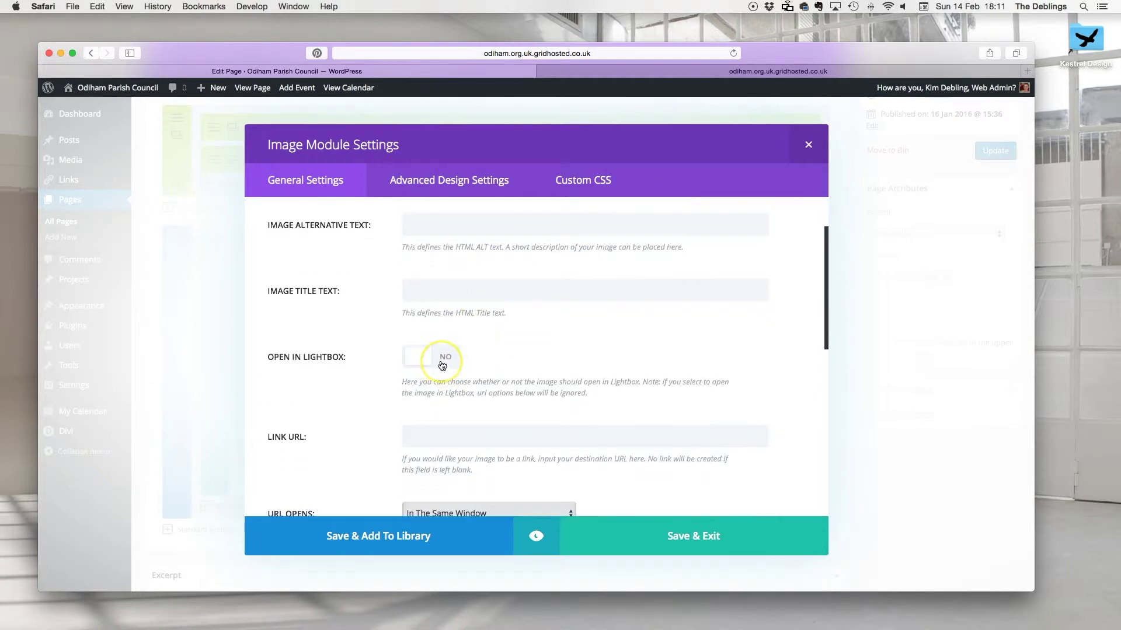
{"action": "scroll", "coordinate": [509, 366], "scroll_direction": "down", "scroll_amount": 10}
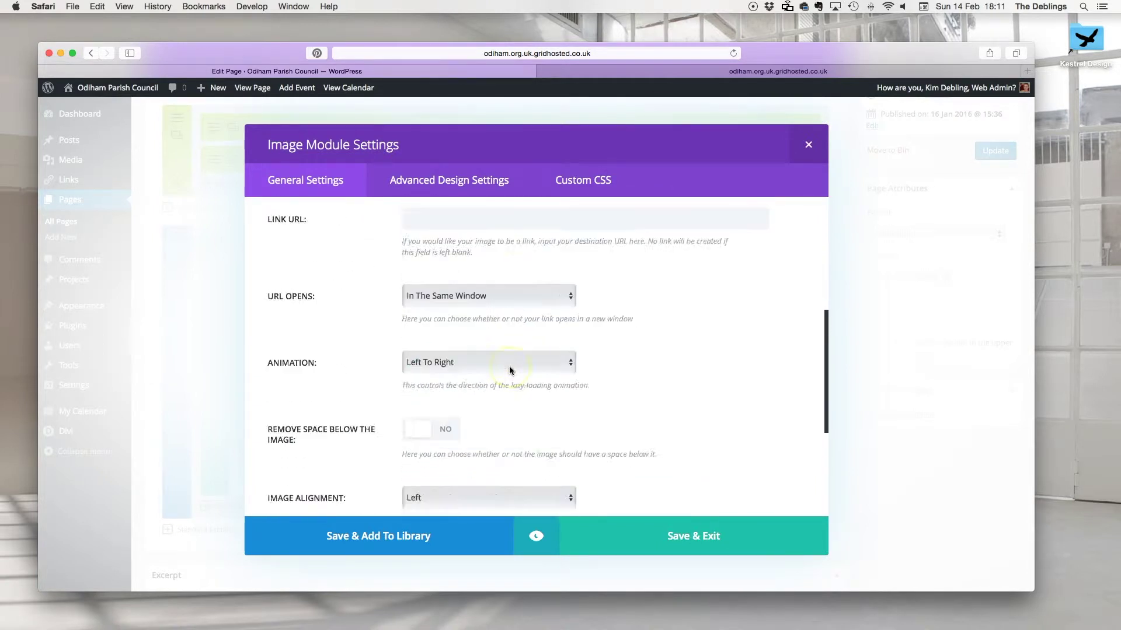
{"action": "left_click", "coordinate": [813, 153]}
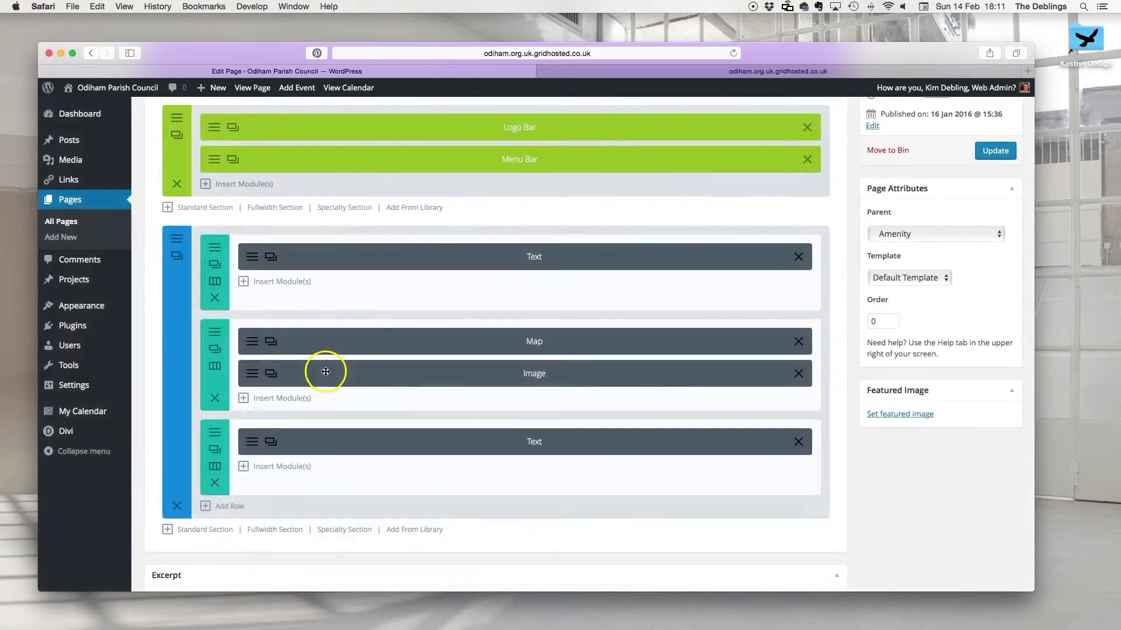
{"action": "left_click", "coordinate": [797, 374]}
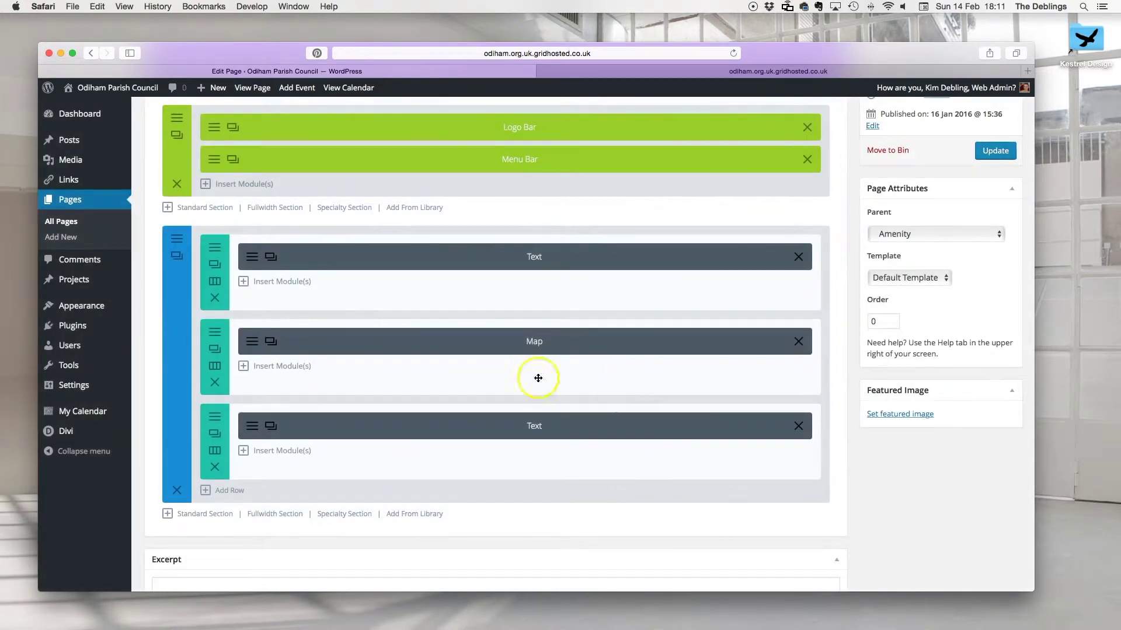
Insert a Contact Form module below the Map module and review the settings and type options of its Name field
{"action": "left_click", "coordinate": [258, 367]}
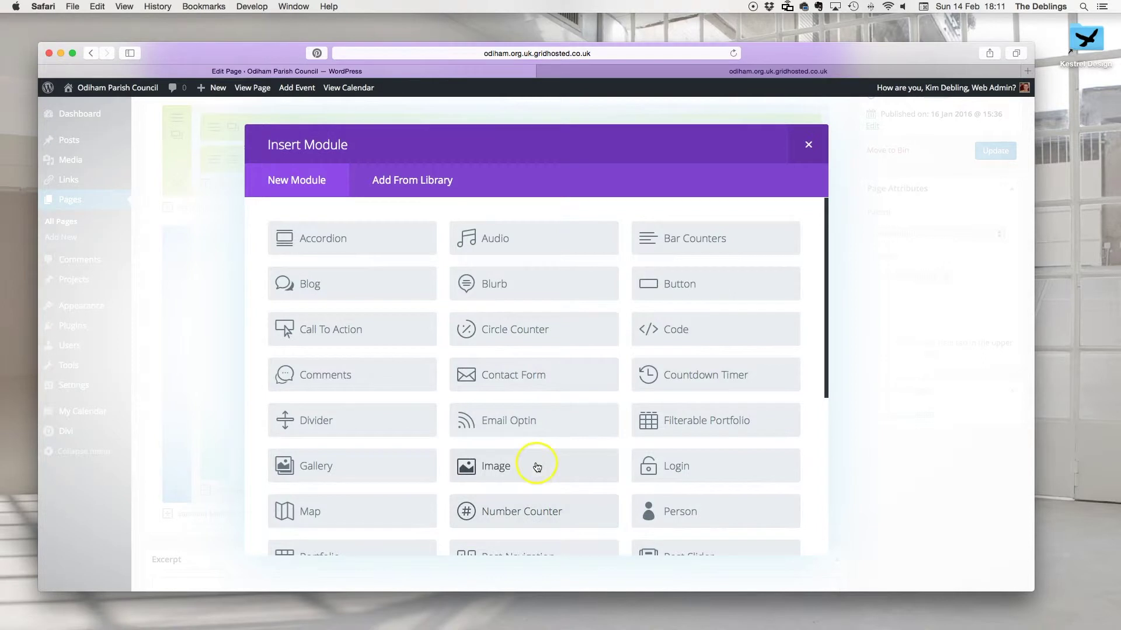
{"action": "left_click", "coordinate": [508, 377]}
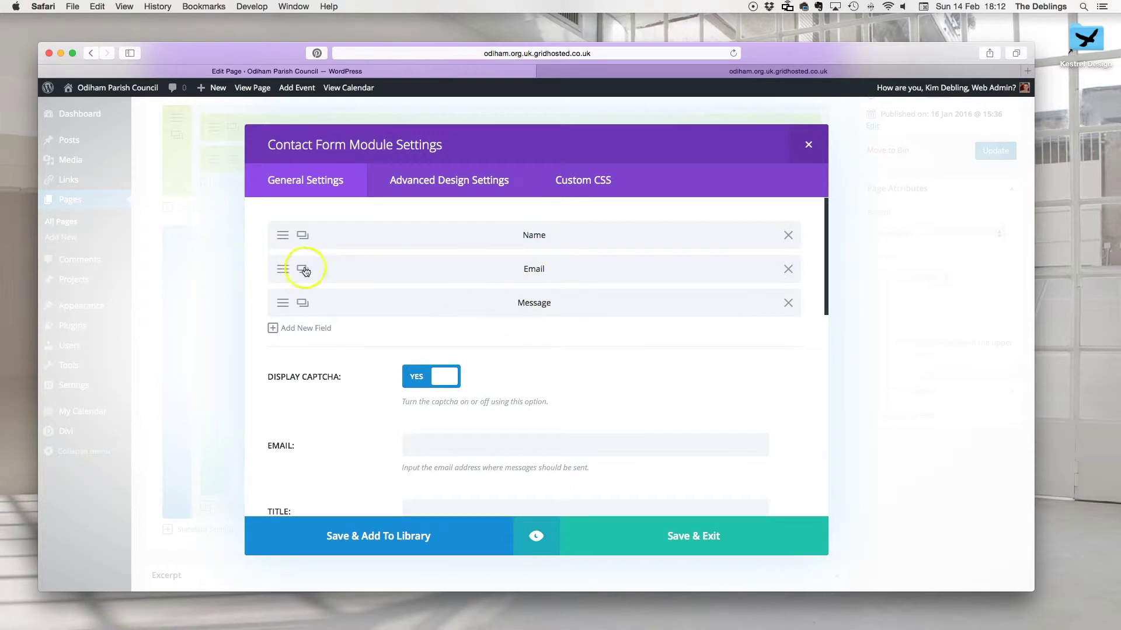
{"action": "left_click", "coordinate": [282, 238]}
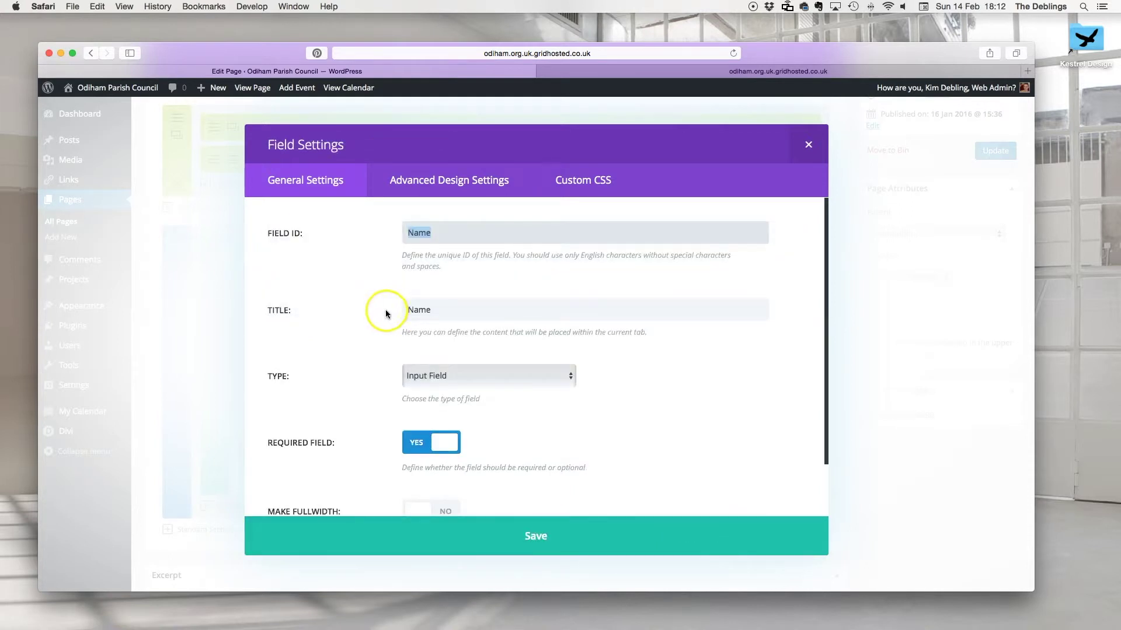
{"action": "double_click", "coordinate": [412, 234]}
{"action": "scroll", "coordinate": [446, 317], "scroll_direction": "down", "scroll_amount": 3}
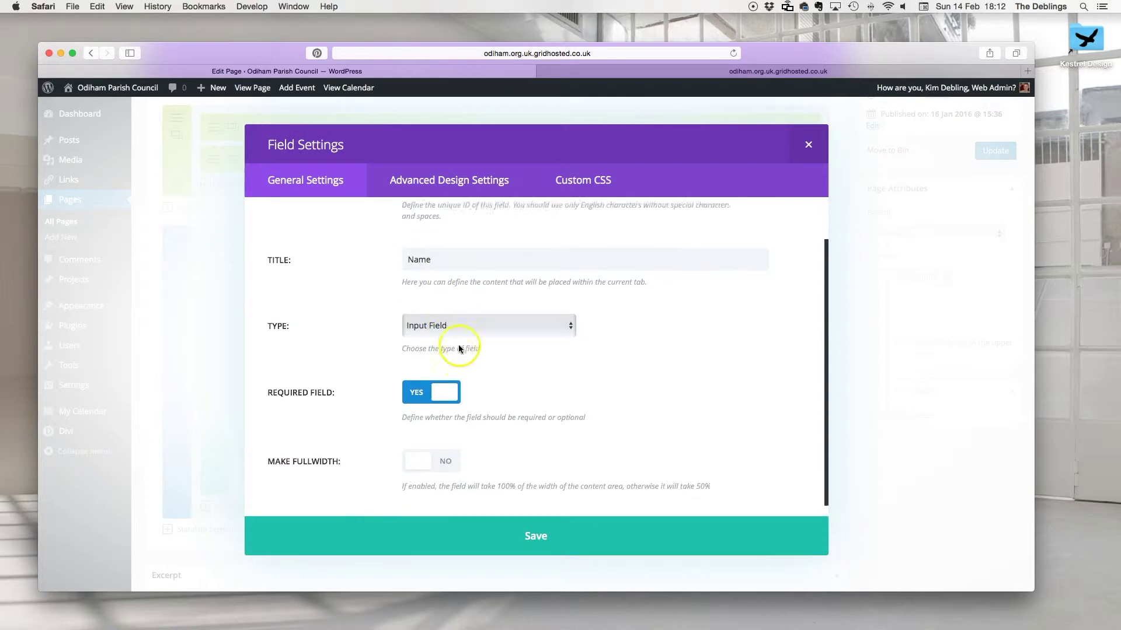
{"action": "left_click", "coordinate": [463, 332]}
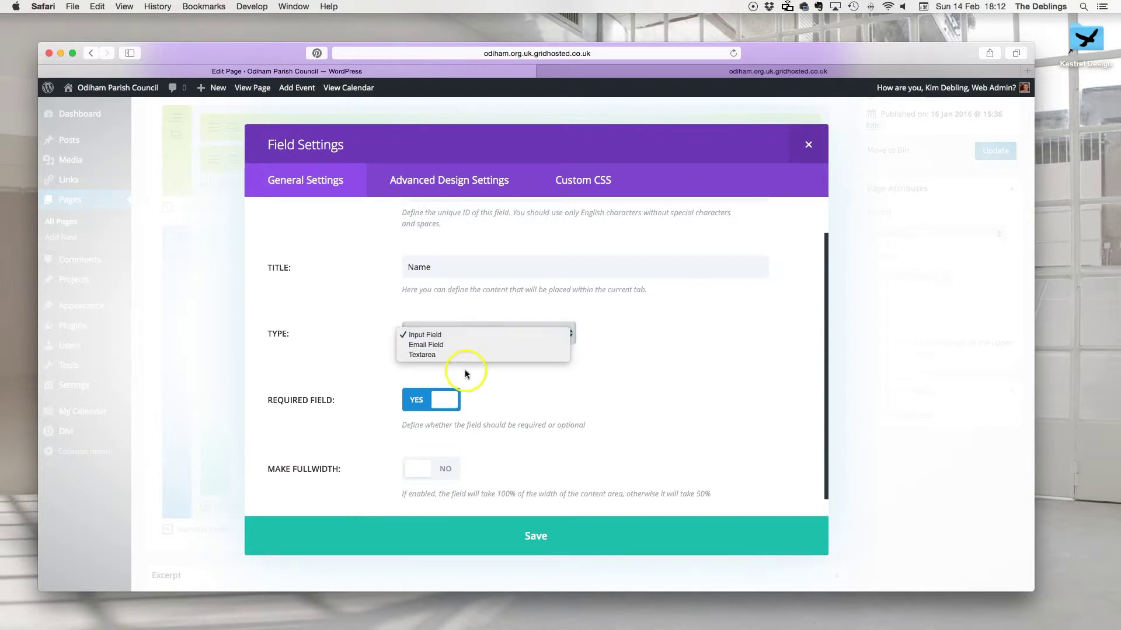
{"action": "left_click", "coordinate": [662, 359]}
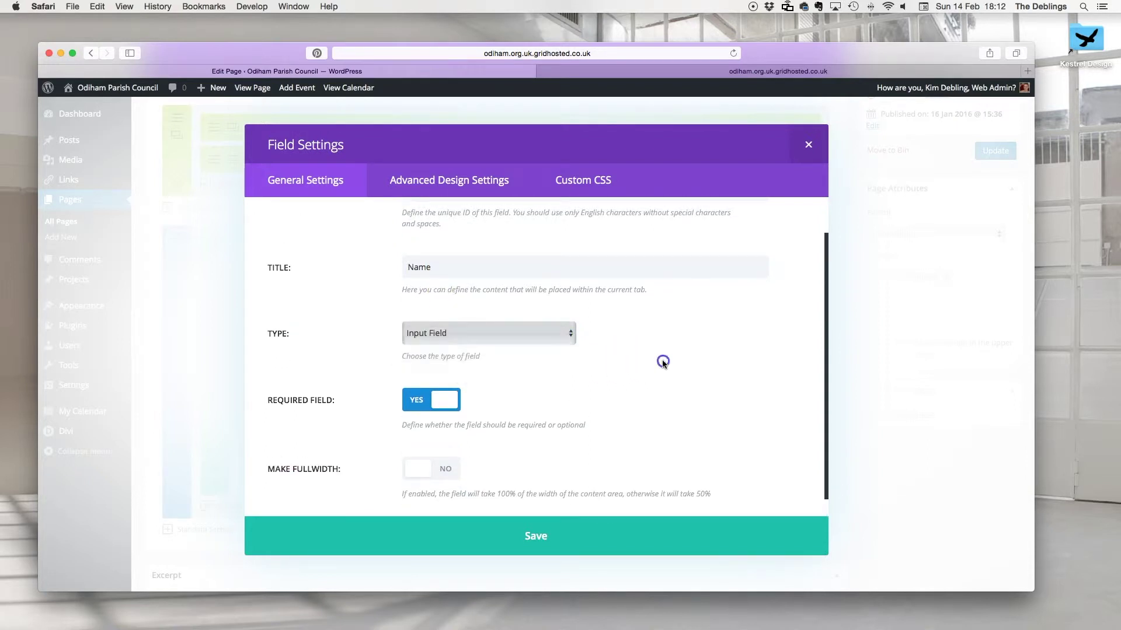
{"action": "left_click", "coordinate": [809, 144]}
Review the contact form's Email field settings, including its title, type, required and full-width options
{"action": "left_click", "coordinate": [302, 269]}
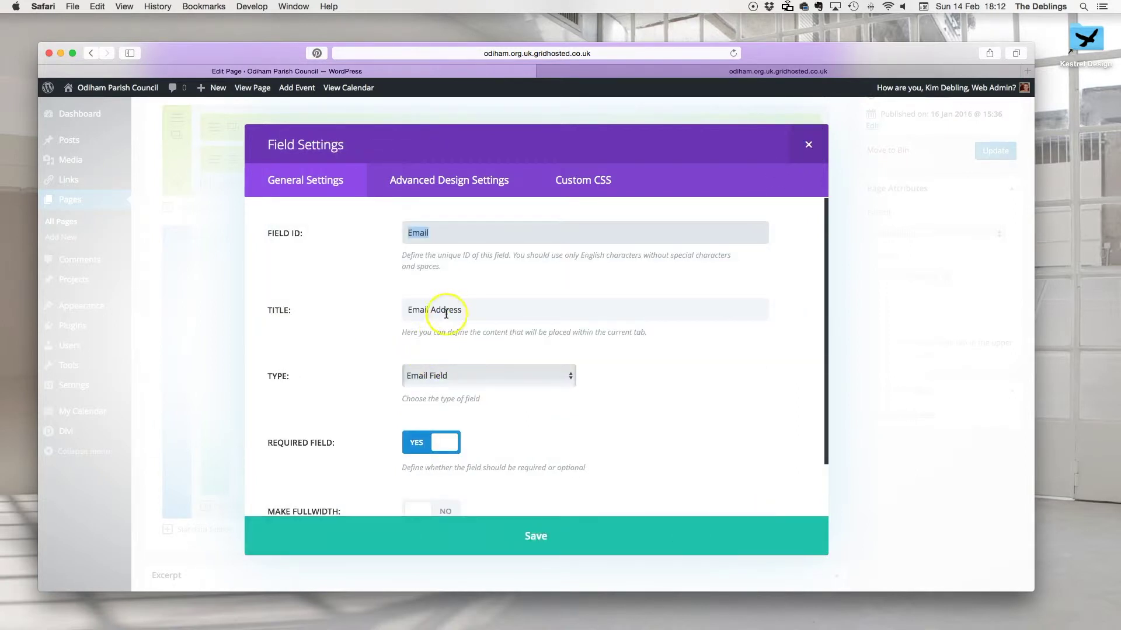
{"action": "left_click", "coordinate": [467, 387]}
{"action": "left_click", "coordinate": [611, 382]}
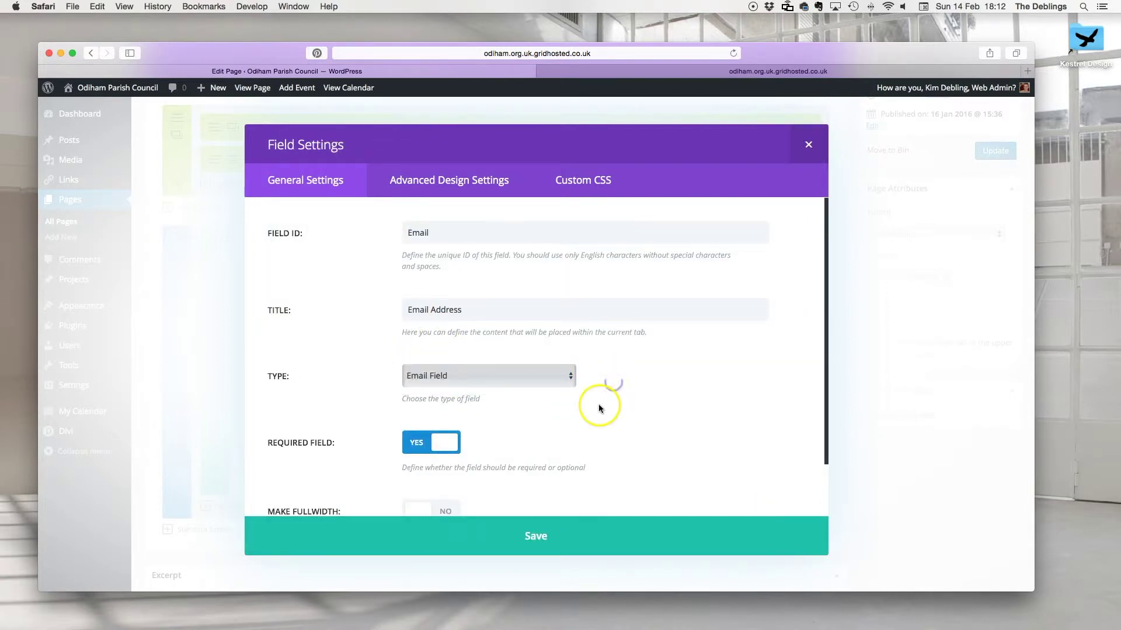
{"action": "scroll", "coordinate": [691, 391], "scroll_direction": "down", "scroll_amount": 2}
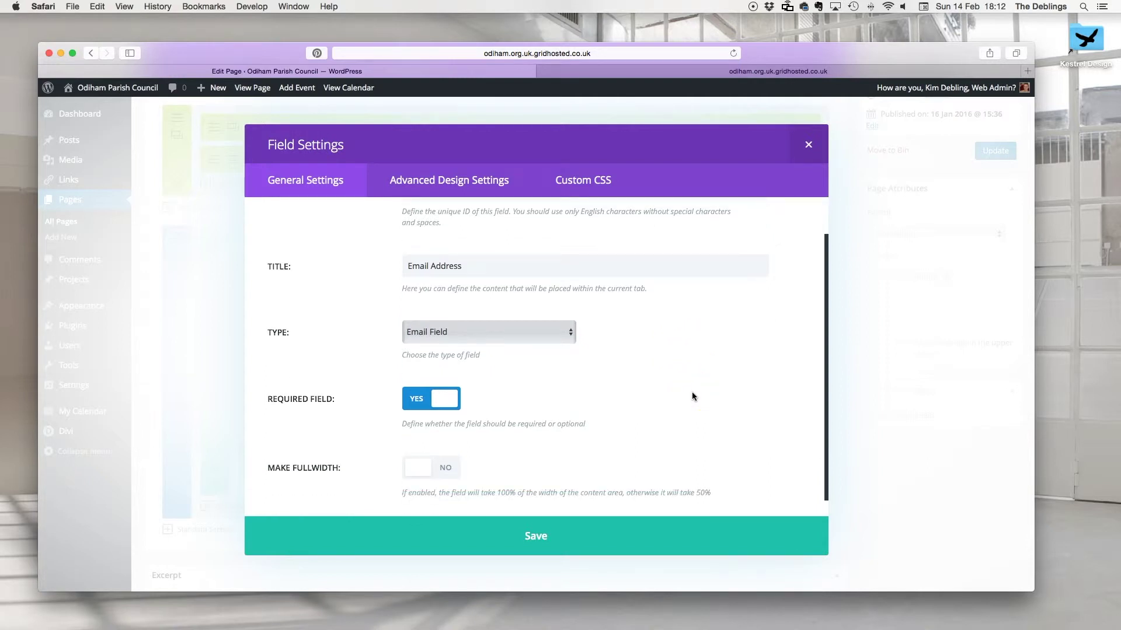
{"action": "scroll", "coordinate": [692, 397], "scroll_direction": "down", "scroll_amount": 1}
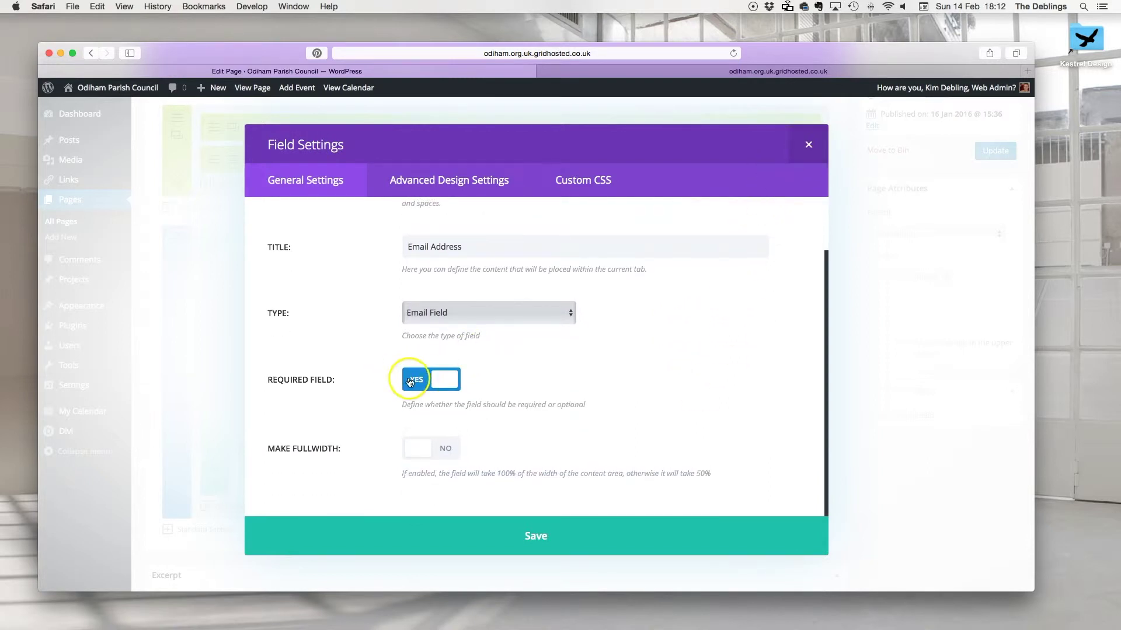
{"action": "left_click", "coordinate": [809, 144]}
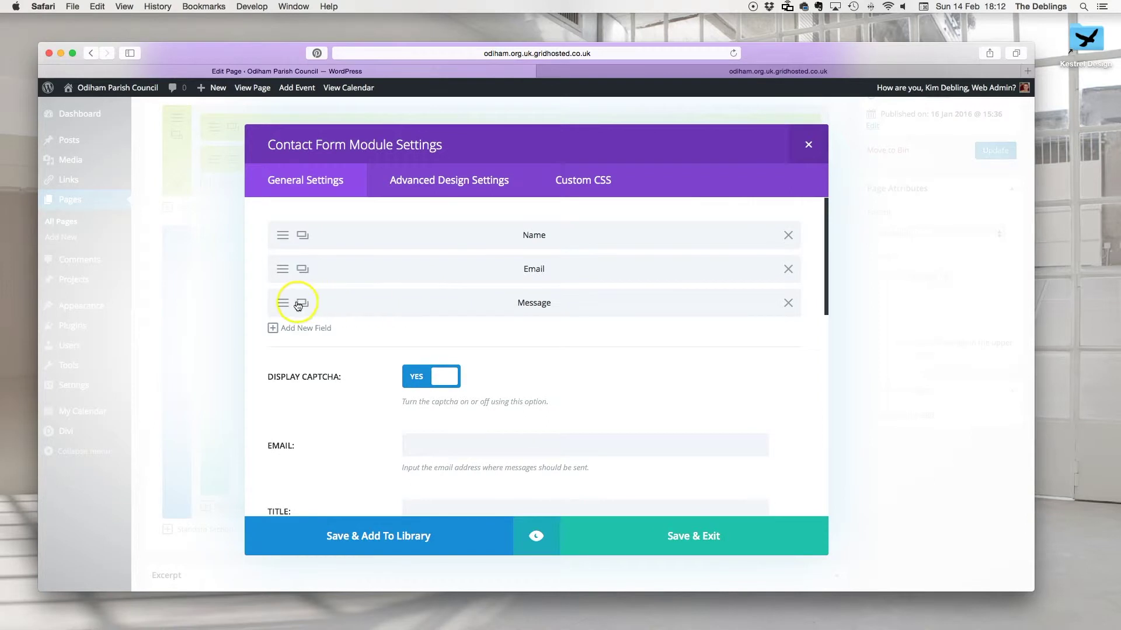
Turn the contact form's captcha display off and back on
{"action": "scroll", "coordinate": [543, 374], "scroll_direction": "down", "scroll_amount": 2}
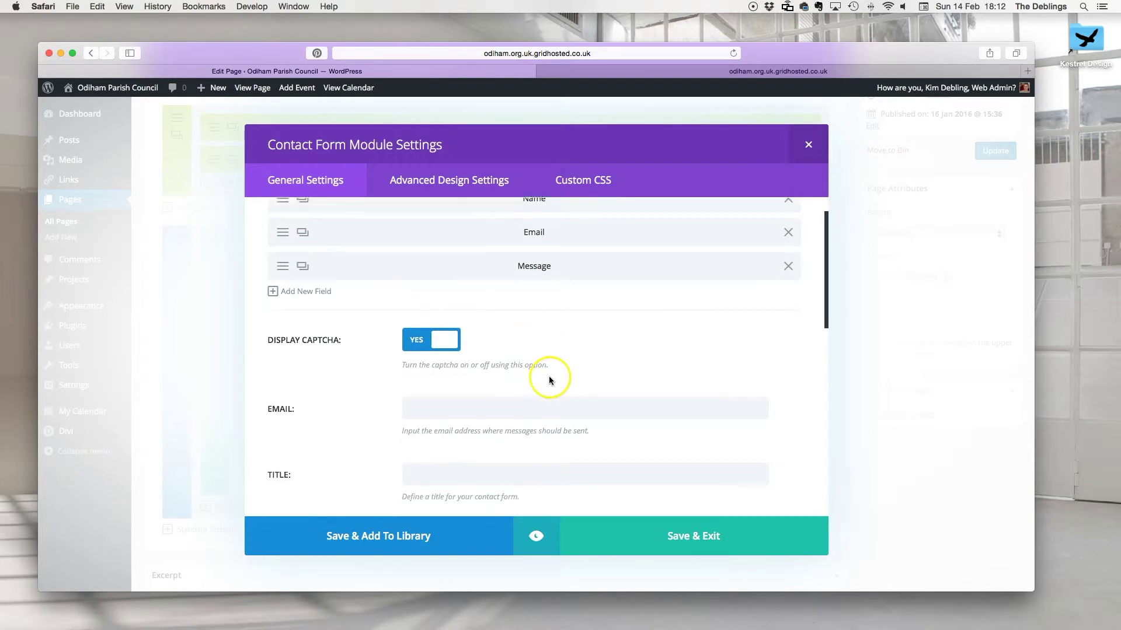
{"action": "left_click", "coordinate": [426, 335]}
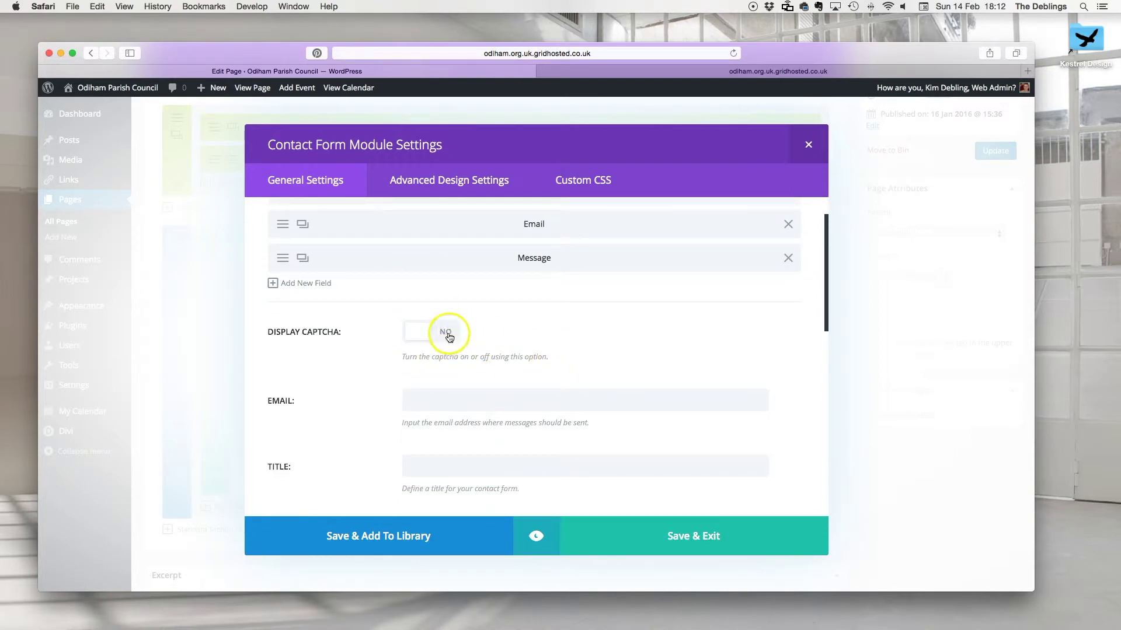
{"action": "left_click", "coordinate": [444, 331]}
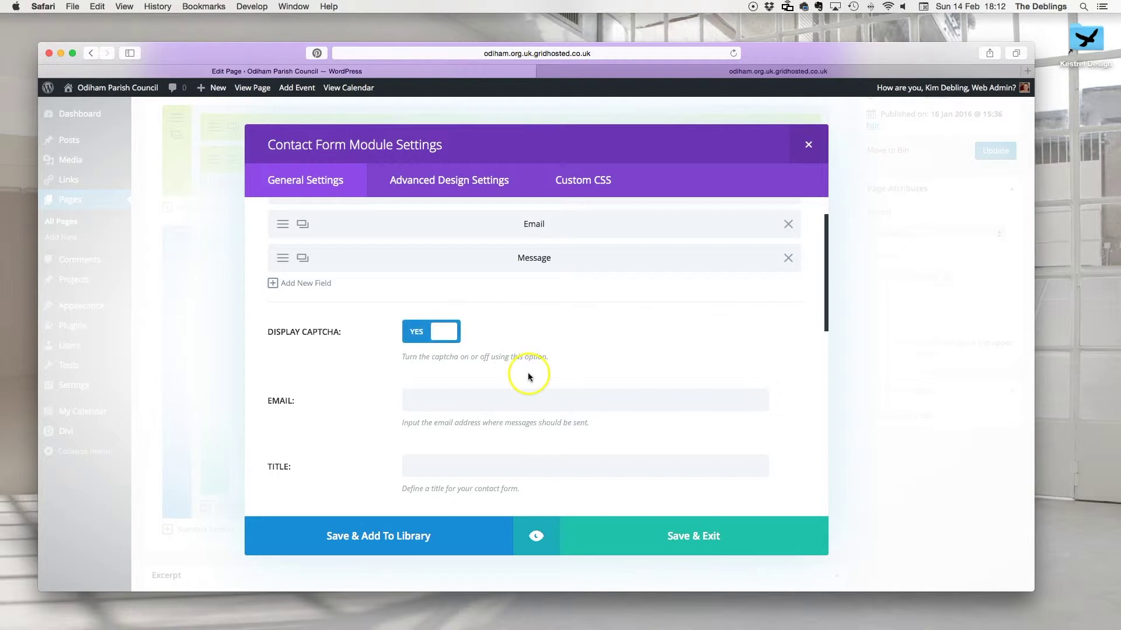
{"action": "scroll", "coordinate": [527, 372], "scroll_direction": "down", "scroll_amount": 2}
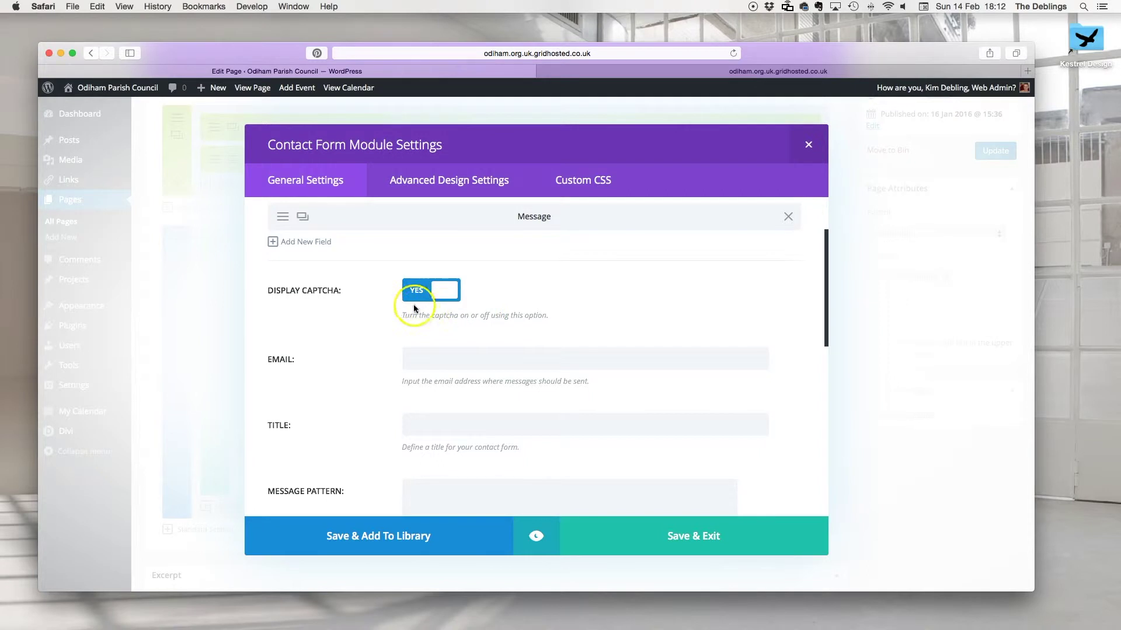
Give the contact form the title "title" and enter the recipient's email address for its messages
{"action": "scroll", "coordinate": [497, 318], "scroll_direction": "down", "scroll_amount": 4}
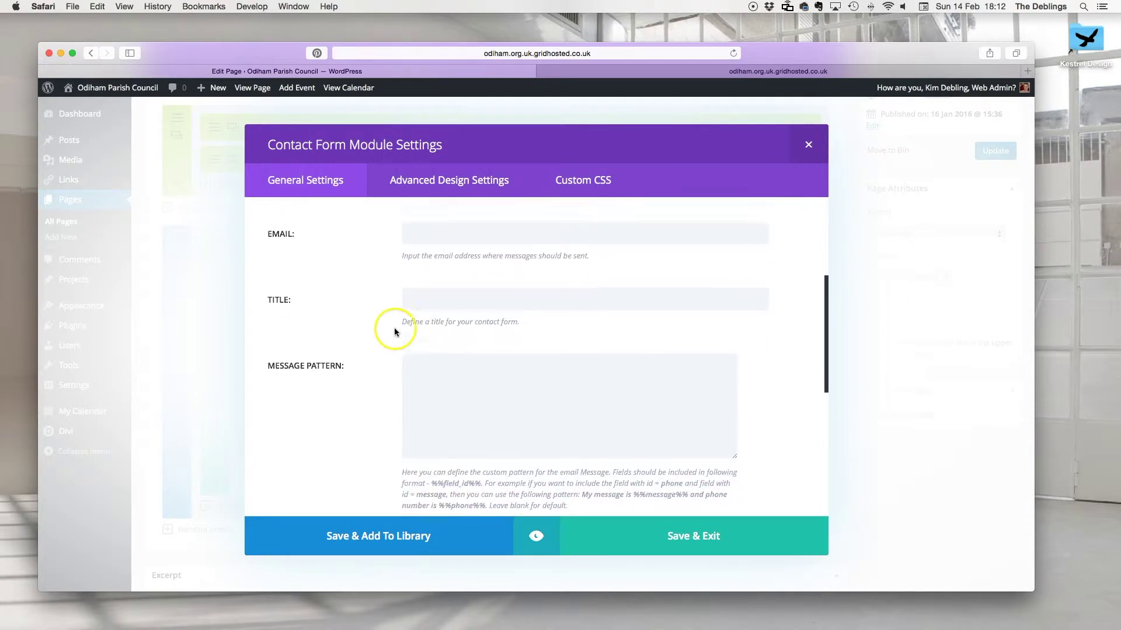
{"action": "left_click", "coordinate": [455, 248]}
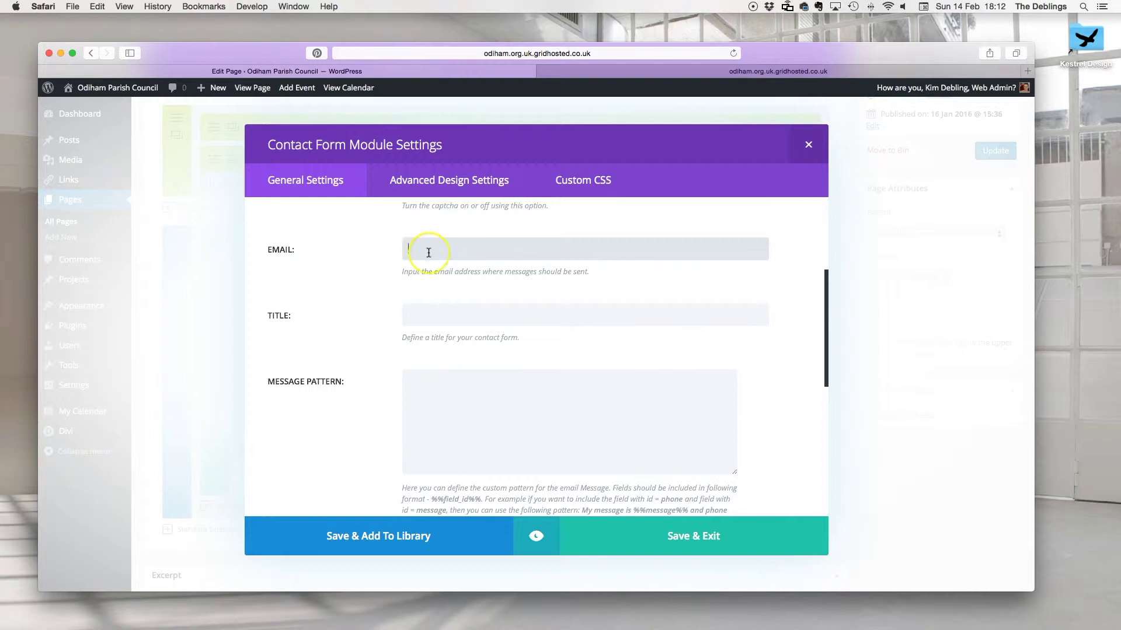
{"action": "left_click", "coordinate": [430, 320]}
{"action": "left_click", "coordinate": [430, 316]}
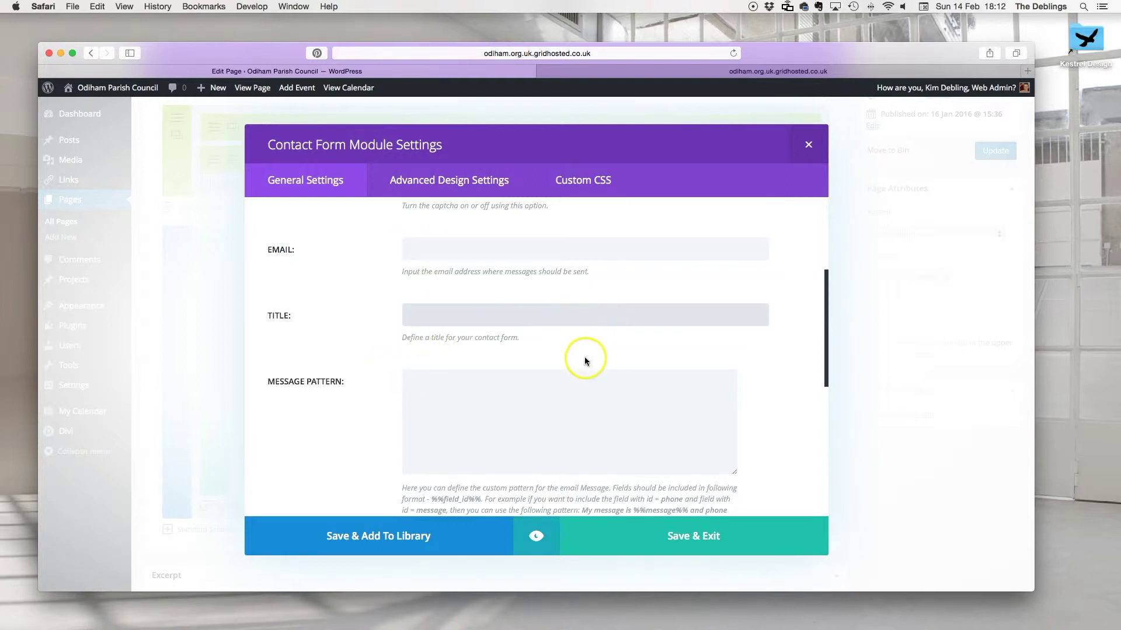
{"action": "type", "text": "title"}
{"action": "left_click", "coordinate": [490, 250]}
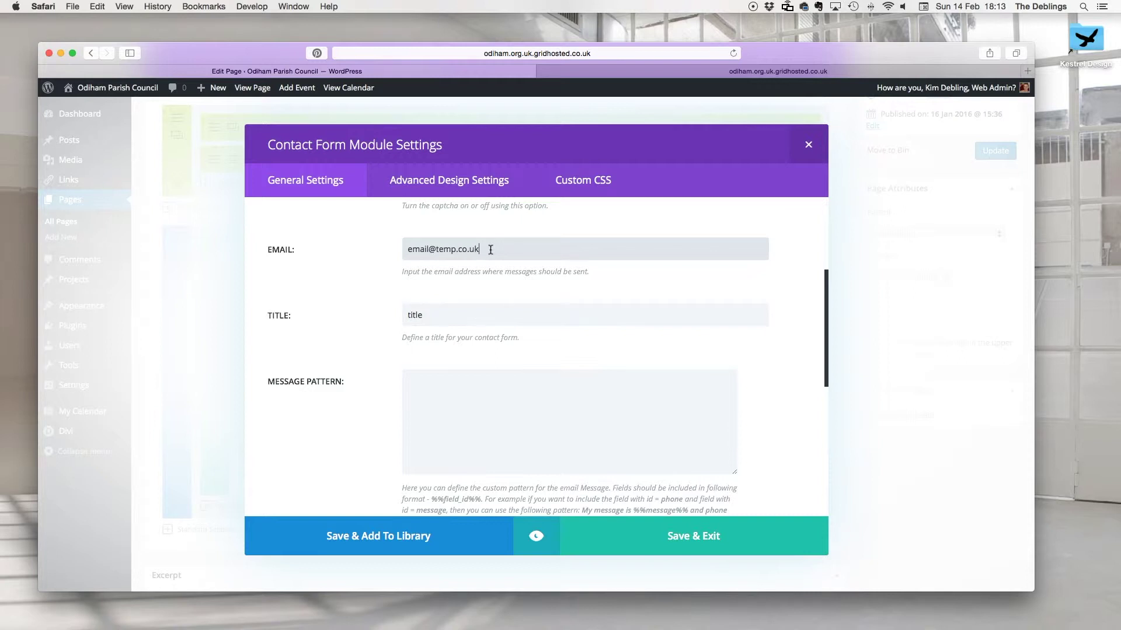
Review the remaining contact form options, save the module without changing them, and update the page
{"action": "scroll", "coordinate": [567, 437], "scroll_direction": "down", "scroll_amount": 4}
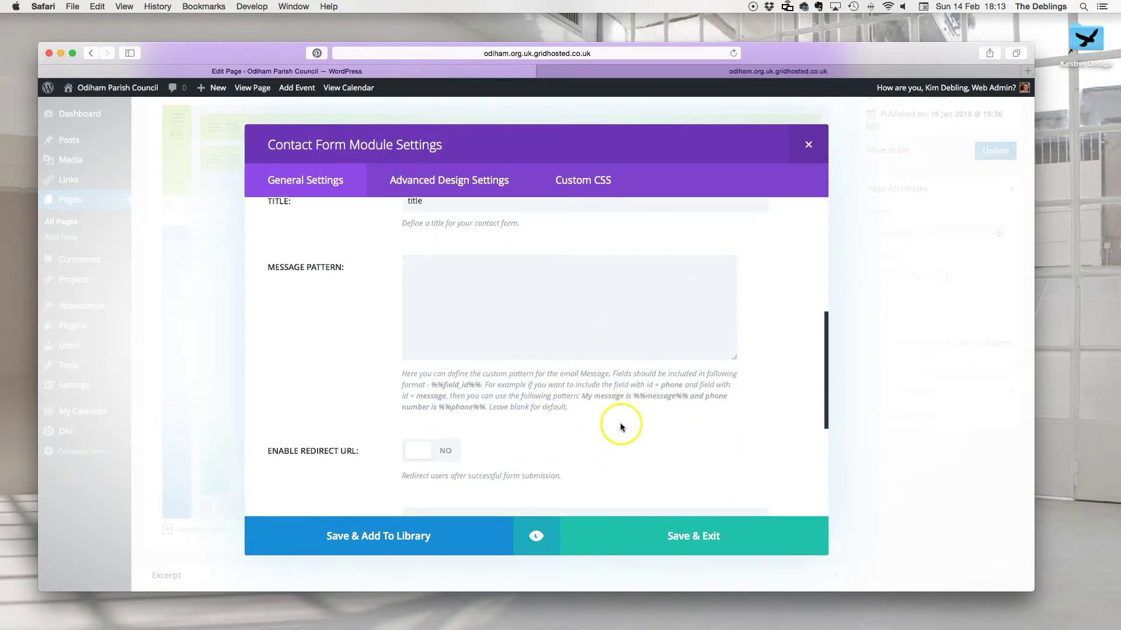
{"action": "scroll", "coordinate": [620, 425], "scroll_direction": "down", "scroll_amount": 3}
{"action": "scroll", "coordinate": [620, 425], "scroll_direction": "up", "scroll_amount": 3}
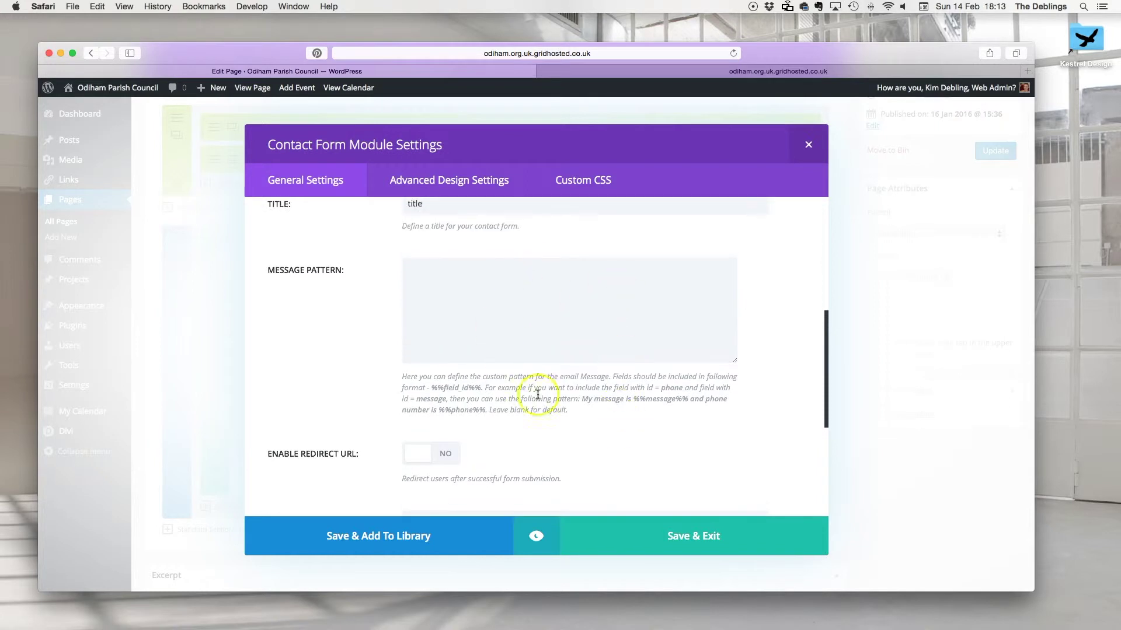
{"action": "scroll", "coordinate": [561, 429], "scroll_direction": "down", "scroll_amount": 5}
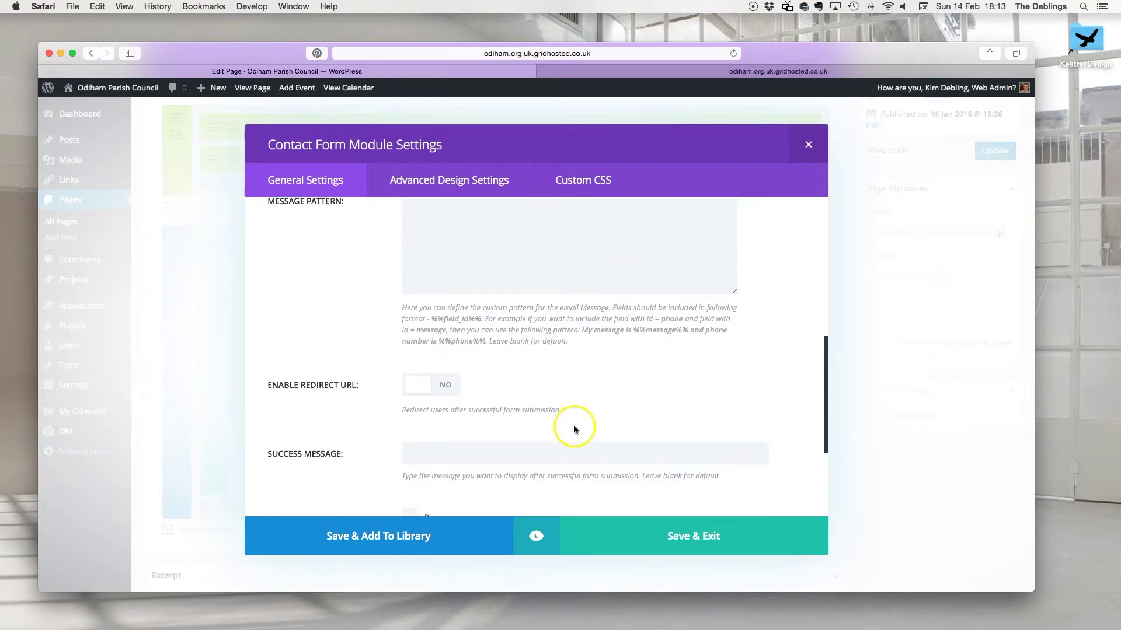
{"action": "scroll", "coordinate": [611, 429], "scroll_direction": "down", "scroll_amount": 3}
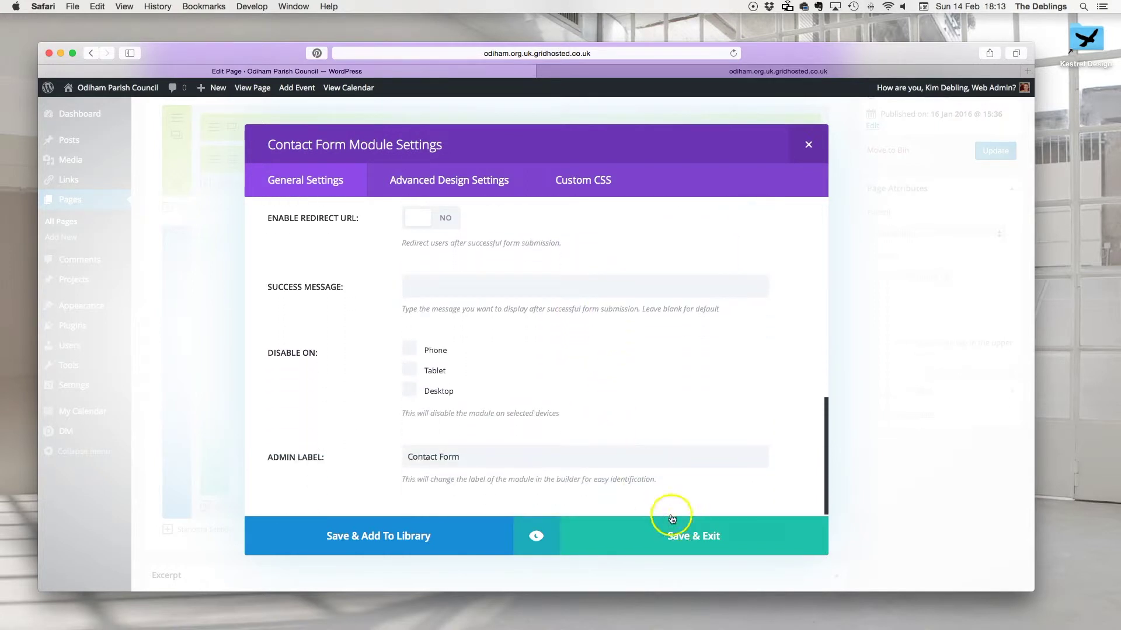
{"action": "left_click", "coordinate": [680, 511]}
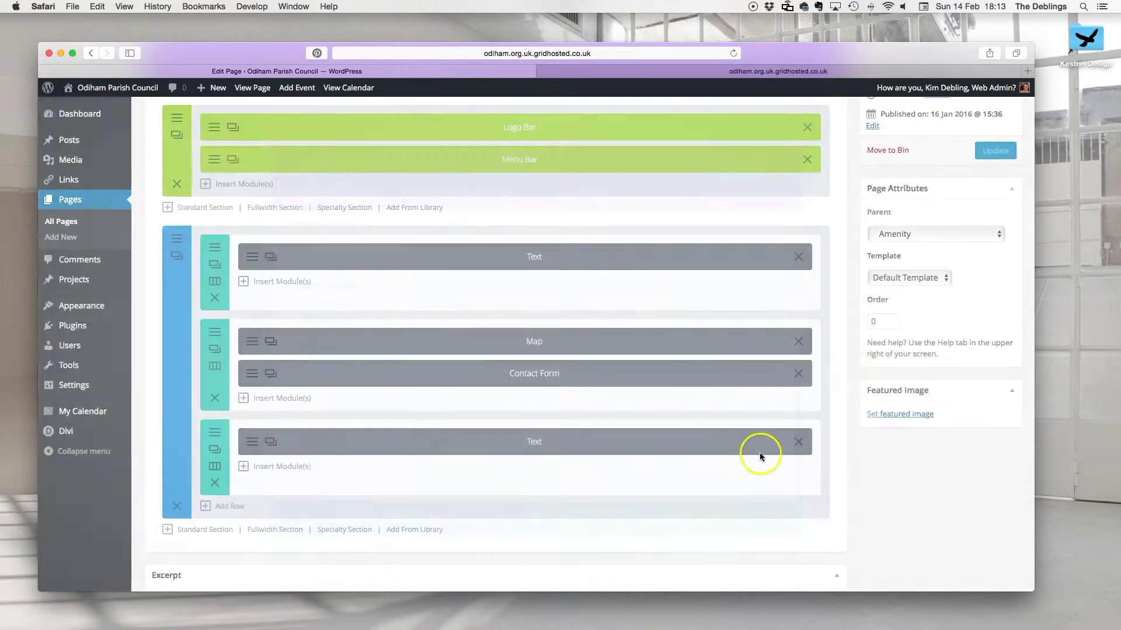
{"action": "left_click", "coordinate": [991, 153]}
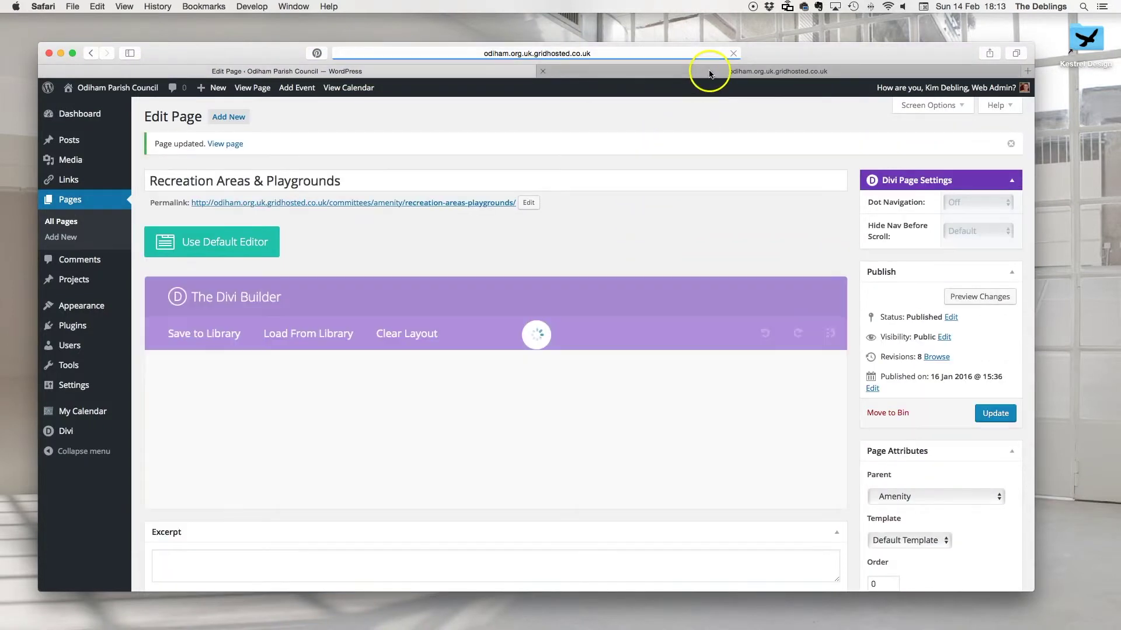
Open the Recreation Areas & Playgrounds page on the live site and examine the contact form below the map
{"action": "left_click", "coordinate": [708, 70]}
{"action": "mouse_move", "coordinate": [535, 196]}
{"action": "mouse_move", "coordinate": [451, 214]}
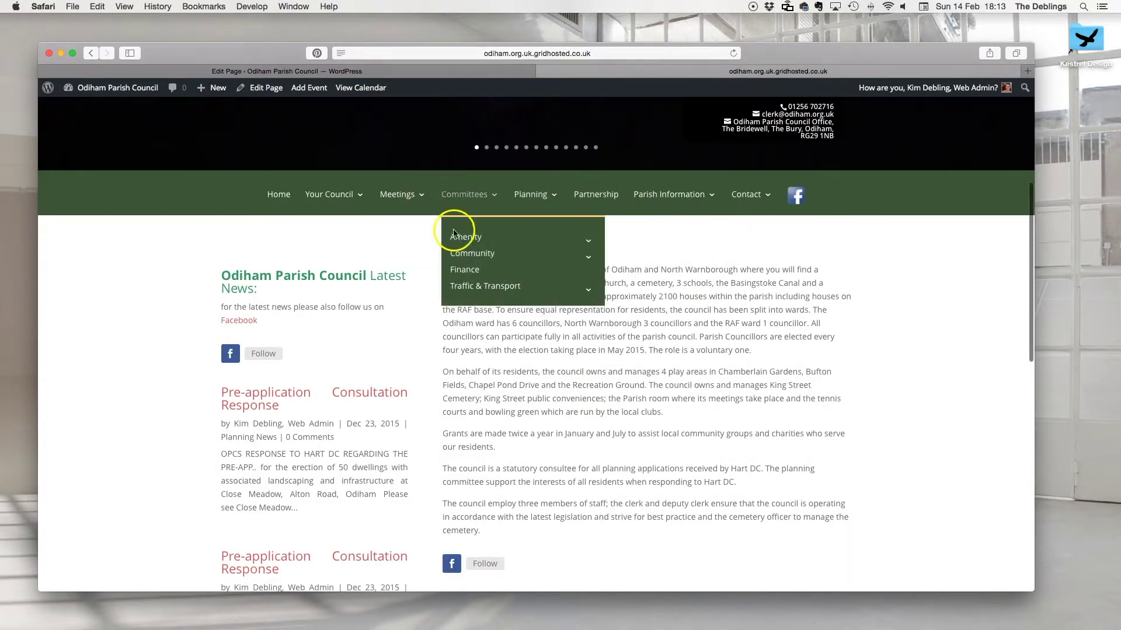
{"action": "left_click", "coordinate": [686, 288]}
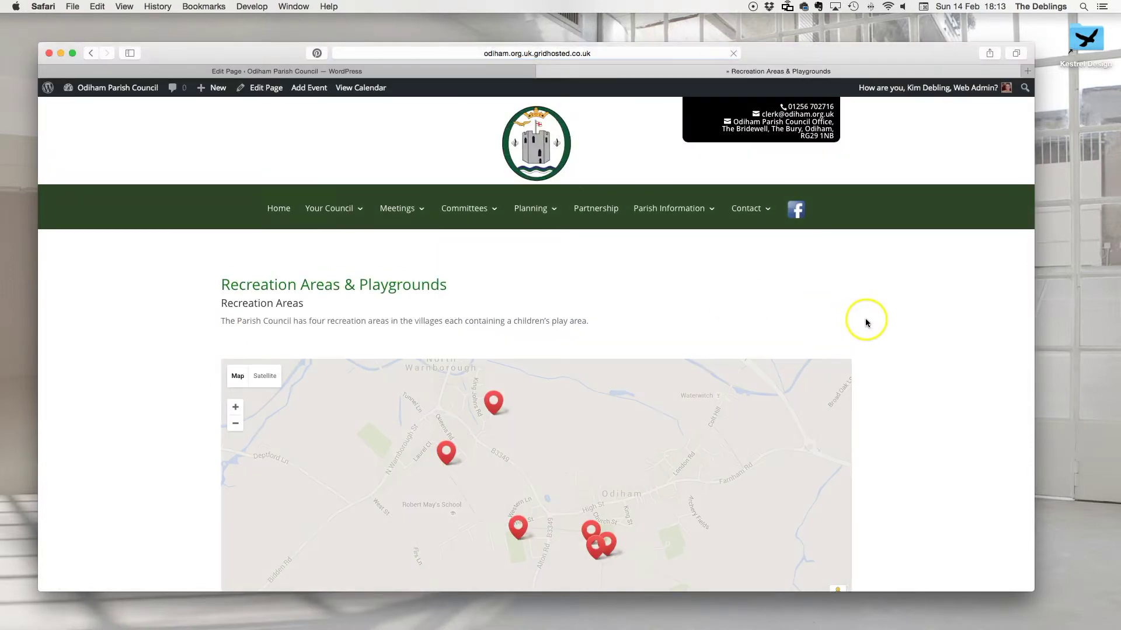
{"action": "scroll", "coordinate": [868, 319], "scroll_direction": "down", "scroll_amount": 5}
{"action": "scroll", "coordinate": [909, 340], "scroll_direction": "down", "scroll_amount": 5}
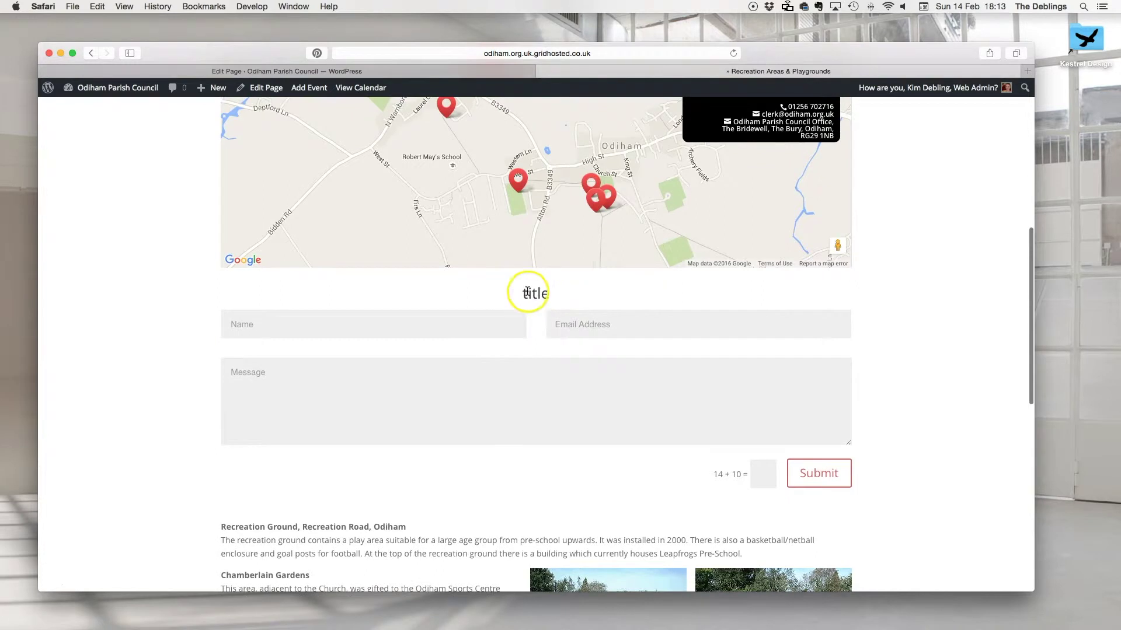
{"action": "left_click_drag", "start_coordinate": [555, 293], "coordinate": [501, 293]}
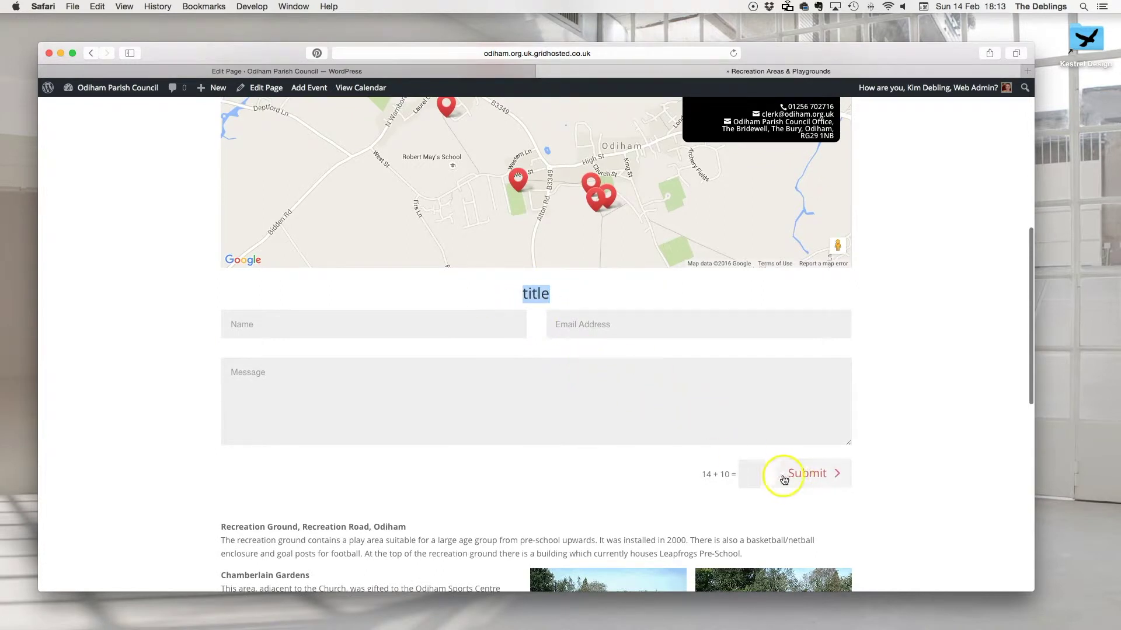
Examine the captcha sum and its answer box beside the contact form's Submit button on the live page
{"action": "left_click", "coordinate": [764, 473]}
{"action": "left_click_drag", "start_coordinate": [712, 479], "coordinate": [746, 475]}
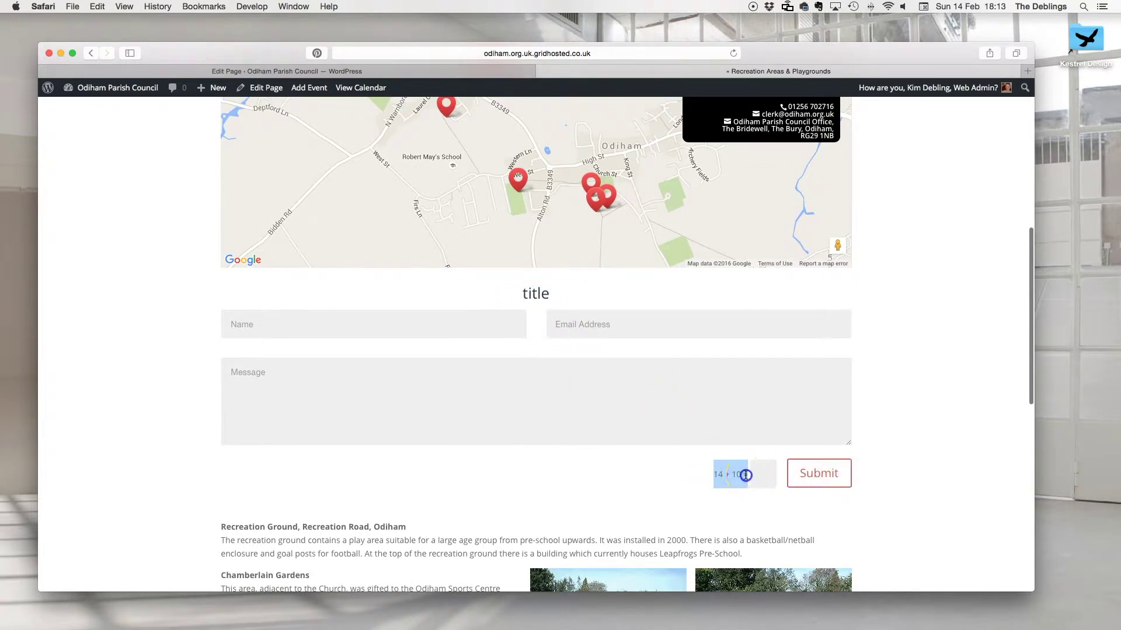
{"action": "left_click", "coordinate": [758, 480]}
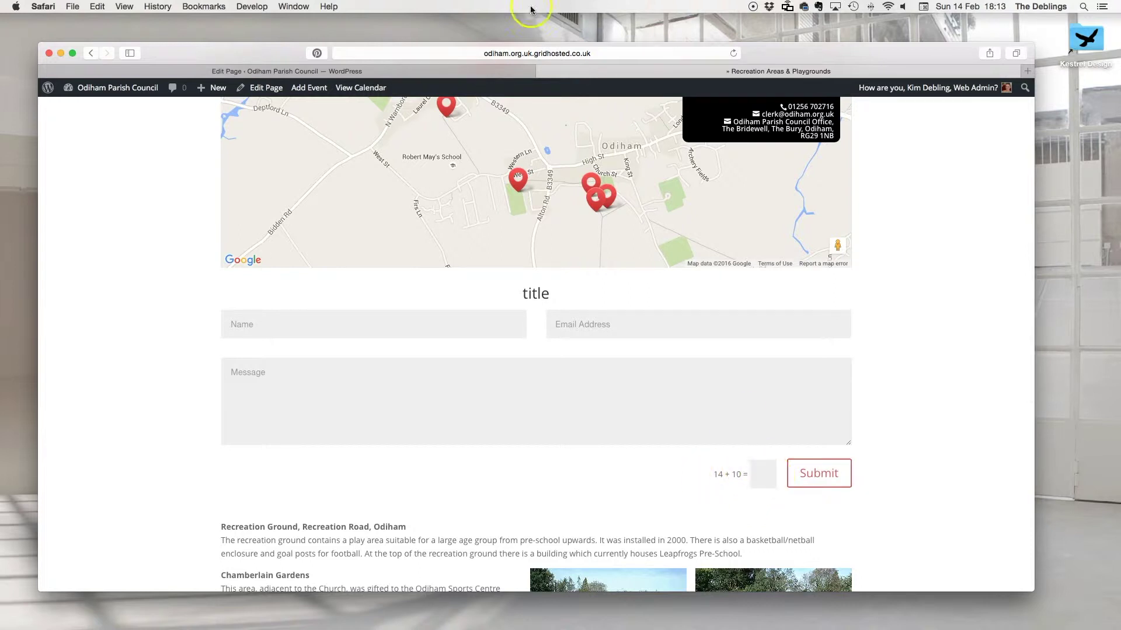
Delete the Contact Form module below the Map in the page's builder layout and update the page
{"action": "left_click", "coordinate": [483, 71]}
{"action": "scroll", "coordinate": [571, 303], "scroll_direction": "down", "scroll_amount": 5}
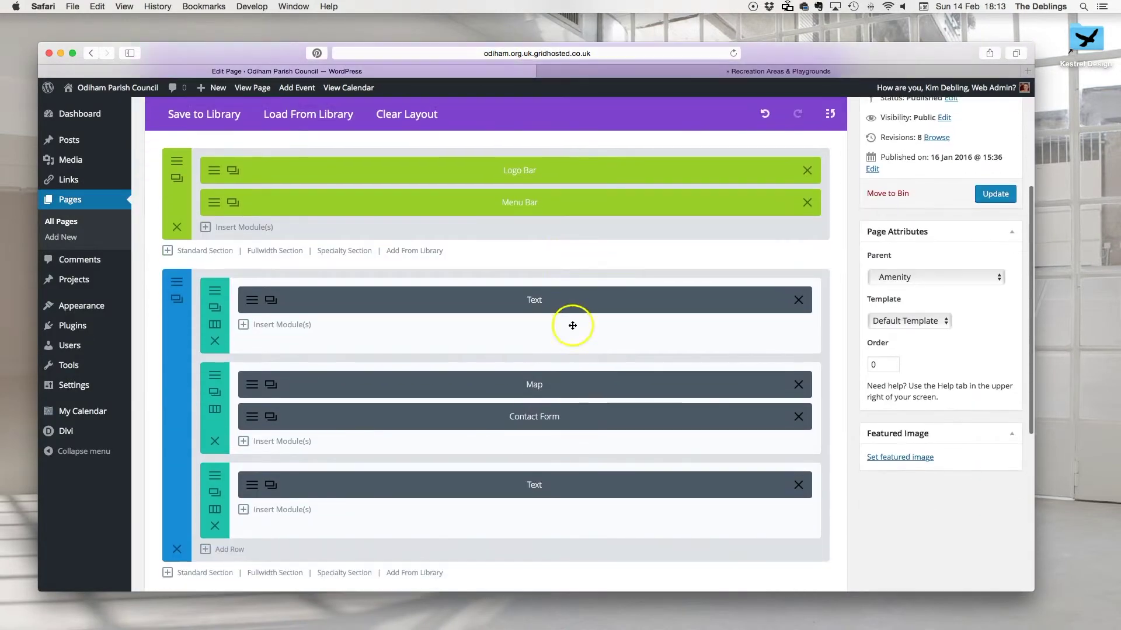
{"action": "left_click", "coordinate": [766, 70]}
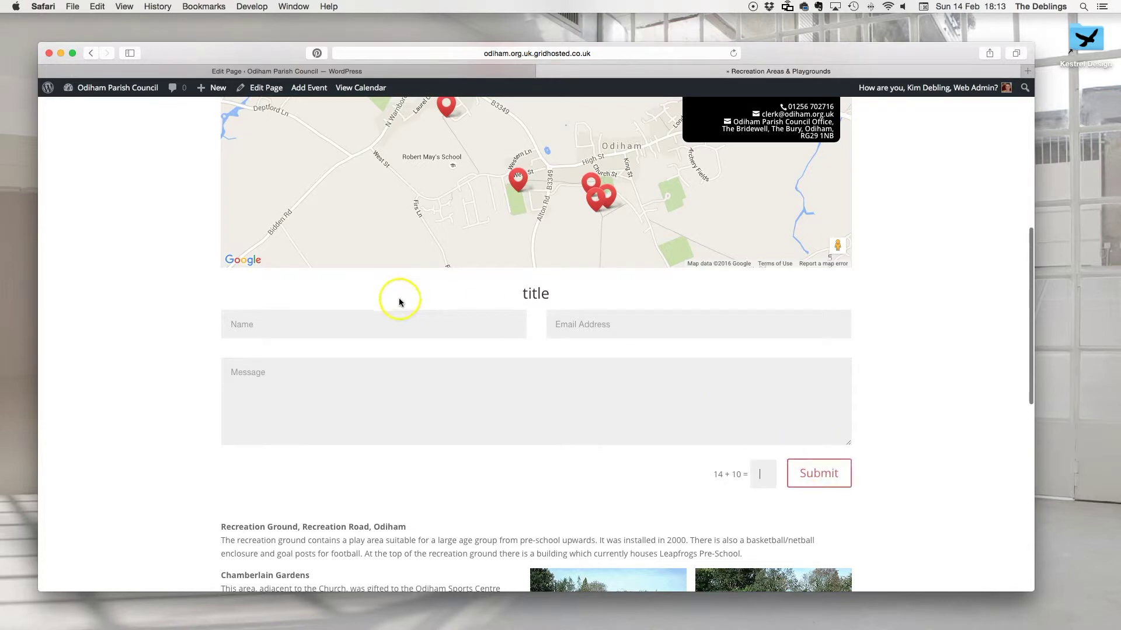
{"action": "left_click", "coordinate": [464, 70]}
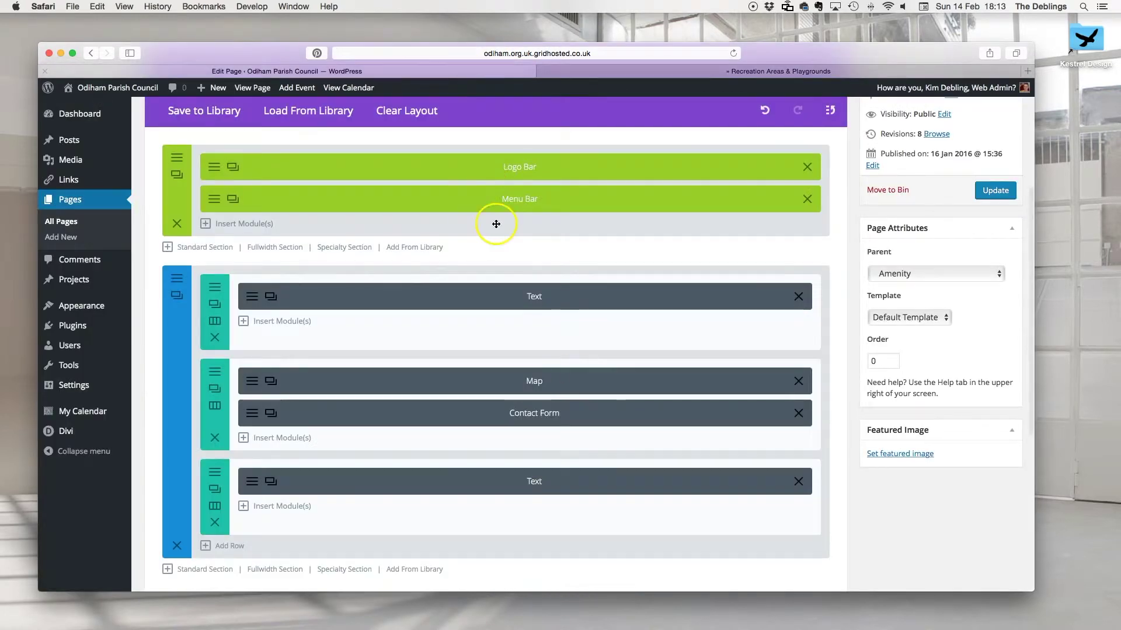
{"action": "left_click", "coordinate": [797, 412]}
{"action": "left_click", "coordinate": [988, 194]}
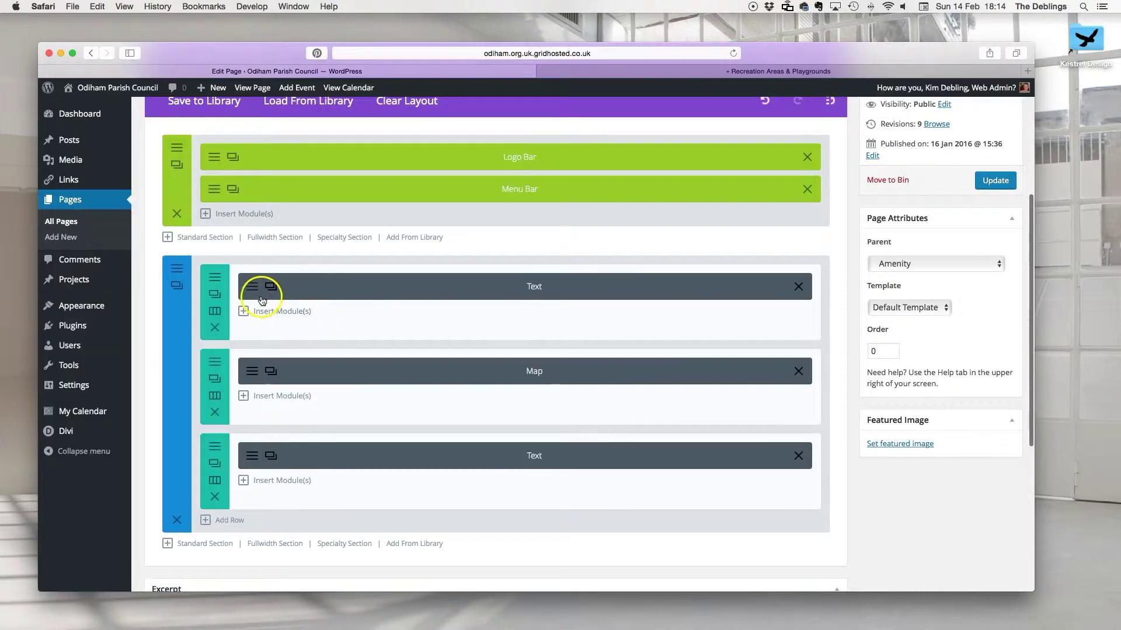
Examine the heading and paragraph formatting of the first Text module's content, and save and close its settings
{"action": "left_click", "coordinate": [270, 286]}
{"action": "scroll", "coordinate": [408, 453], "scroll_direction": "down", "scroll_amount": 5}
{"action": "left_click", "coordinate": [450, 349]}
{"action": "left_click_drag", "start_coordinate": [507, 340], "coordinate": [424, 342]}
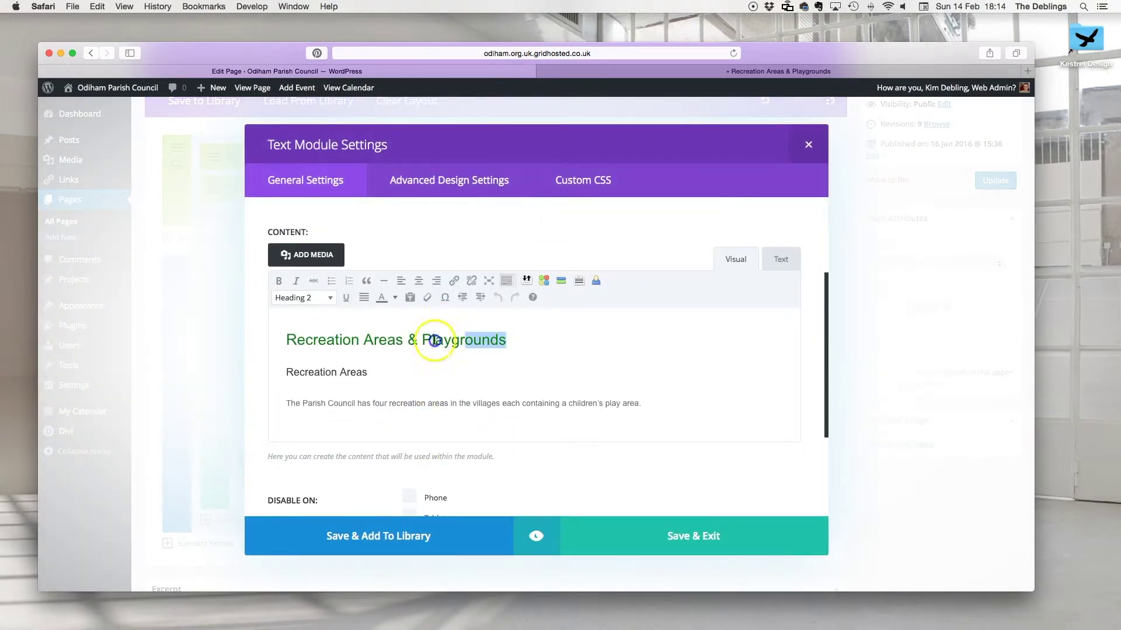
{"action": "left_click", "coordinate": [512, 340]}
{"action": "triple_click", "coordinate": [454, 337]}
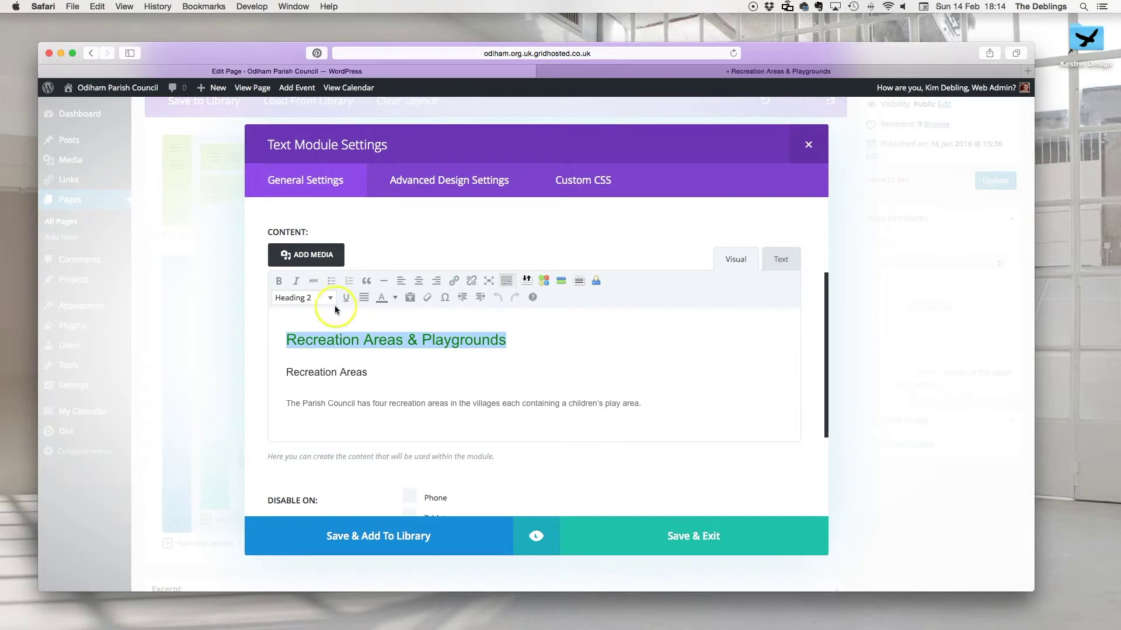
{"action": "left_click", "coordinate": [495, 385]}
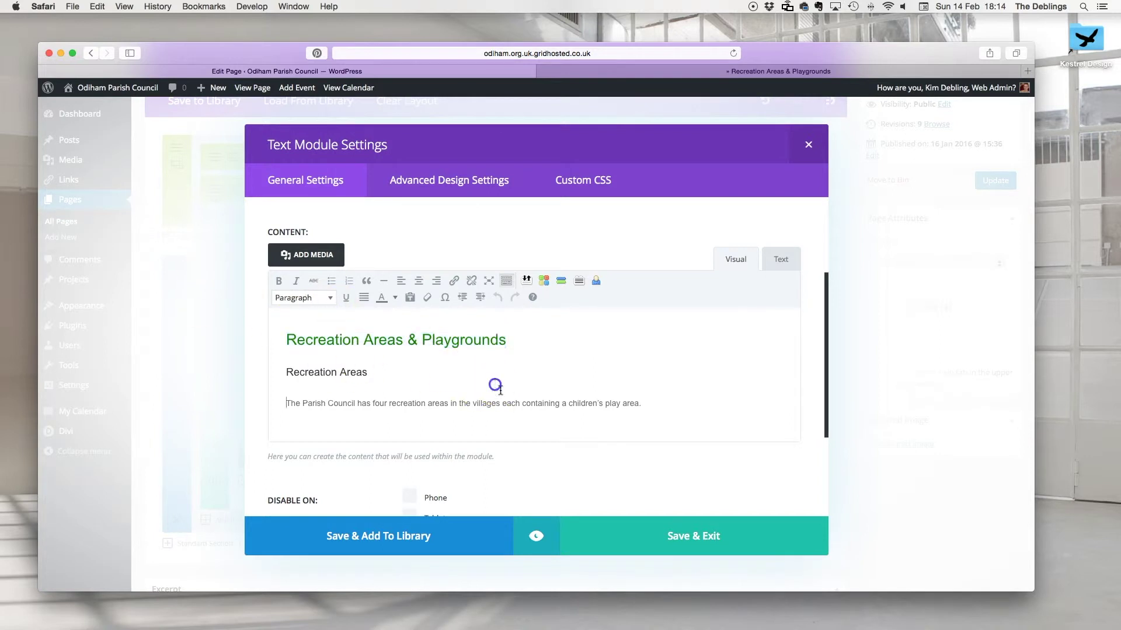
{"action": "left_click", "coordinate": [686, 536]}
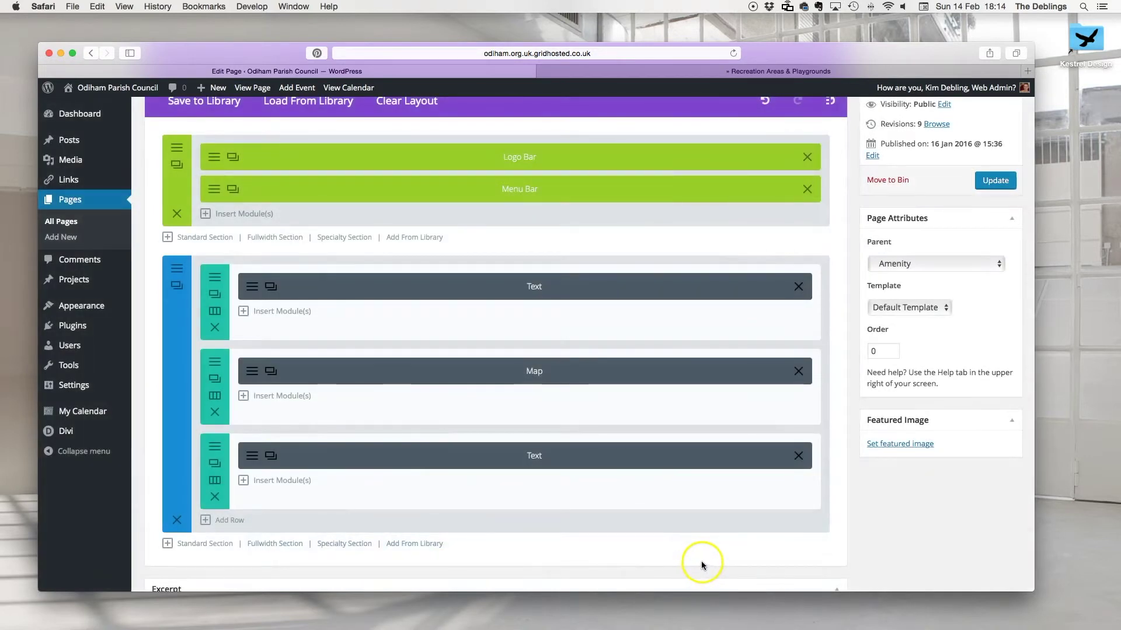
Update the Recreation Areas & Playgrounds page and check its builder layout
{"action": "scroll", "coordinate": [702, 560], "scroll_direction": "up", "scroll_amount": 3}
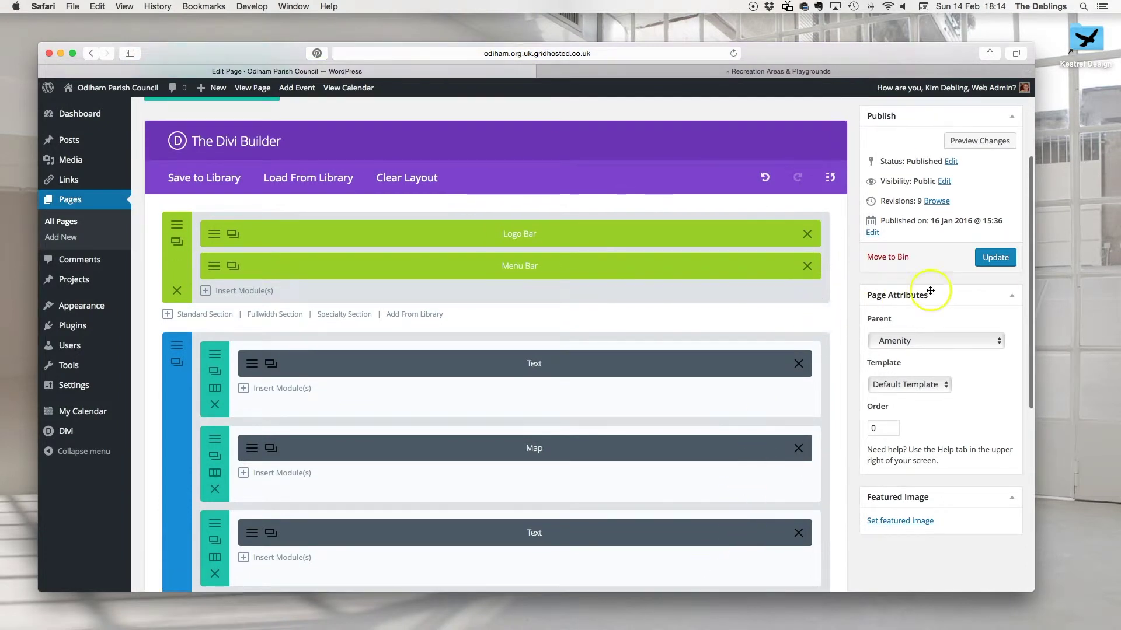
{"action": "left_click", "coordinate": [993, 258]}
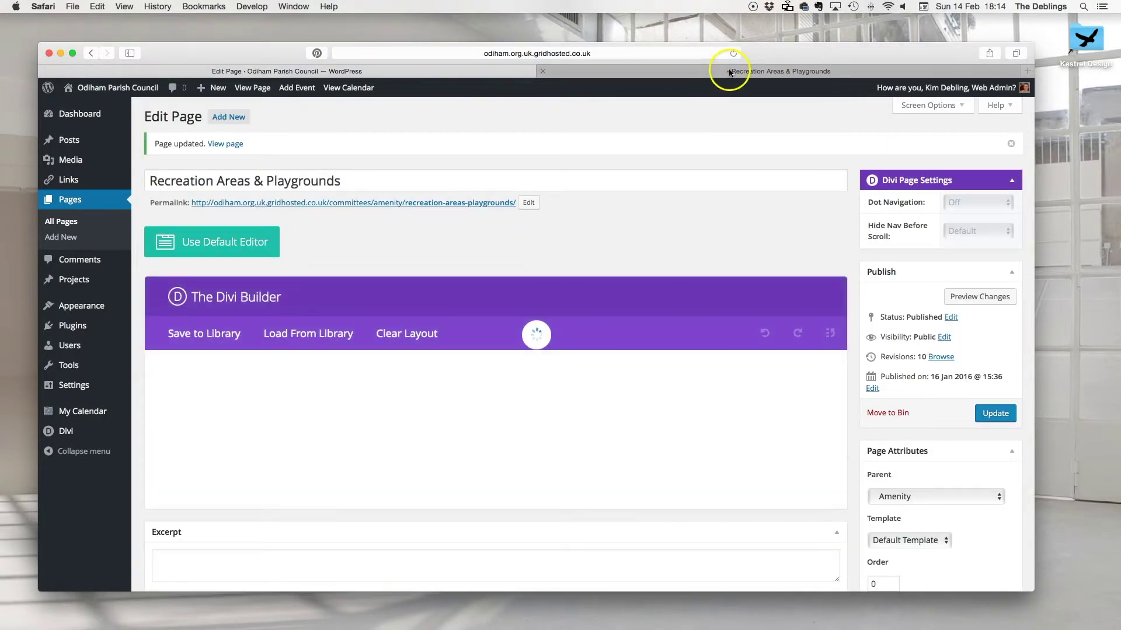
{"action": "scroll", "coordinate": [675, 500], "scroll_direction": "down", "scroll_amount": 2}
{"action": "scroll", "coordinate": [649, 488], "scroll_direction": "down", "scroll_amount": 5}
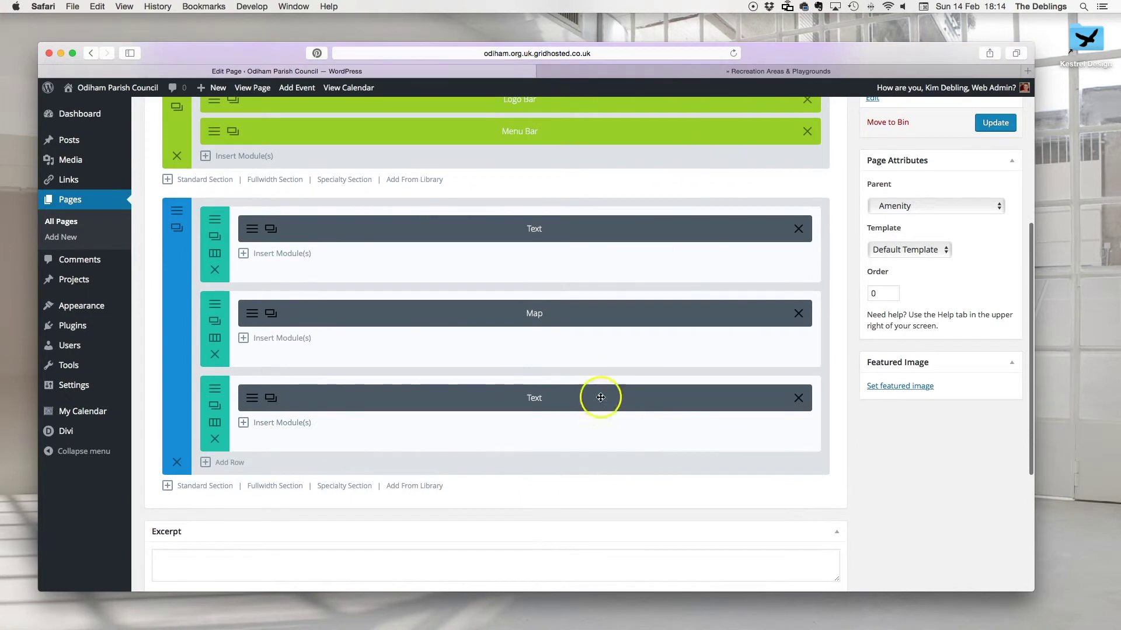
Reload the live Recreation Areas & Playgrounds page and examine the area around the map and the text below it
{"action": "left_click", "coordinate": [769, 73]}
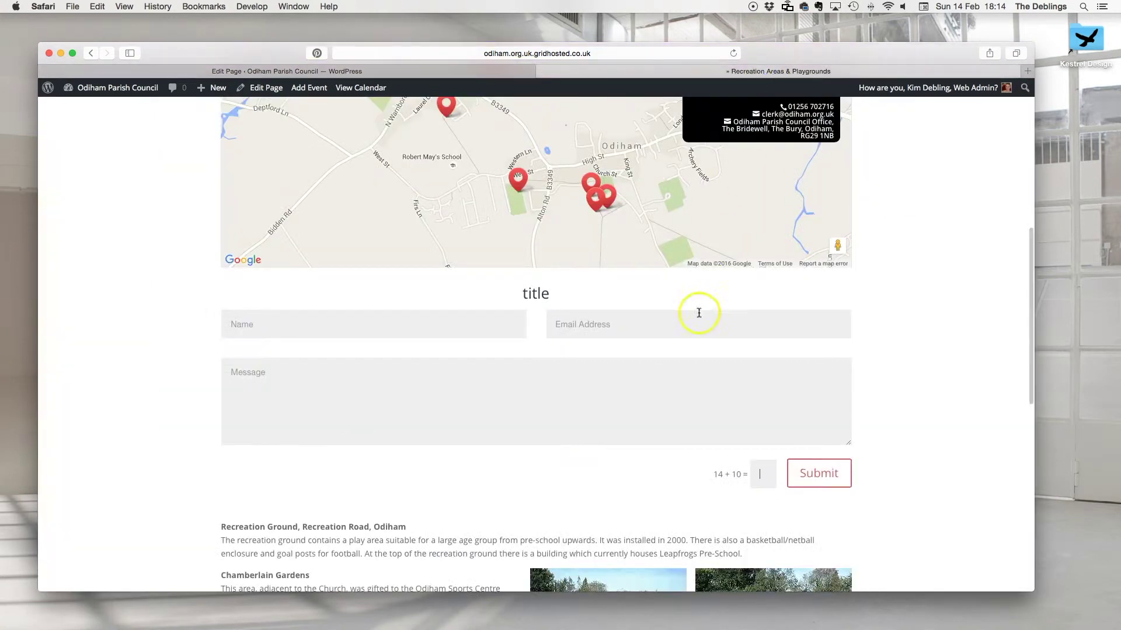
{"action": "scroll", "coordinate": [884, 278], "scroll_direction": "up", "scroll_amount": 5}
{"action": "scroll", "coordinate": [905, 280], "scroll_direction": "down", "scroll_amount": 5}
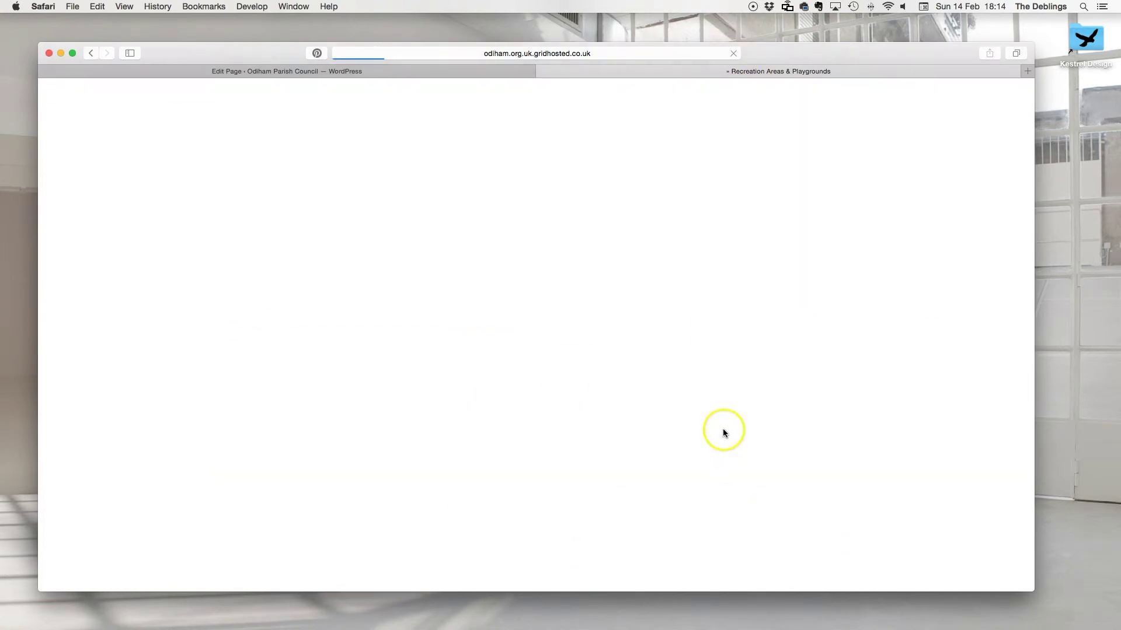
{"action": "scroll", "coordinate": [892, 432], "scroll_direction": "down", "scroll_amount": 10}
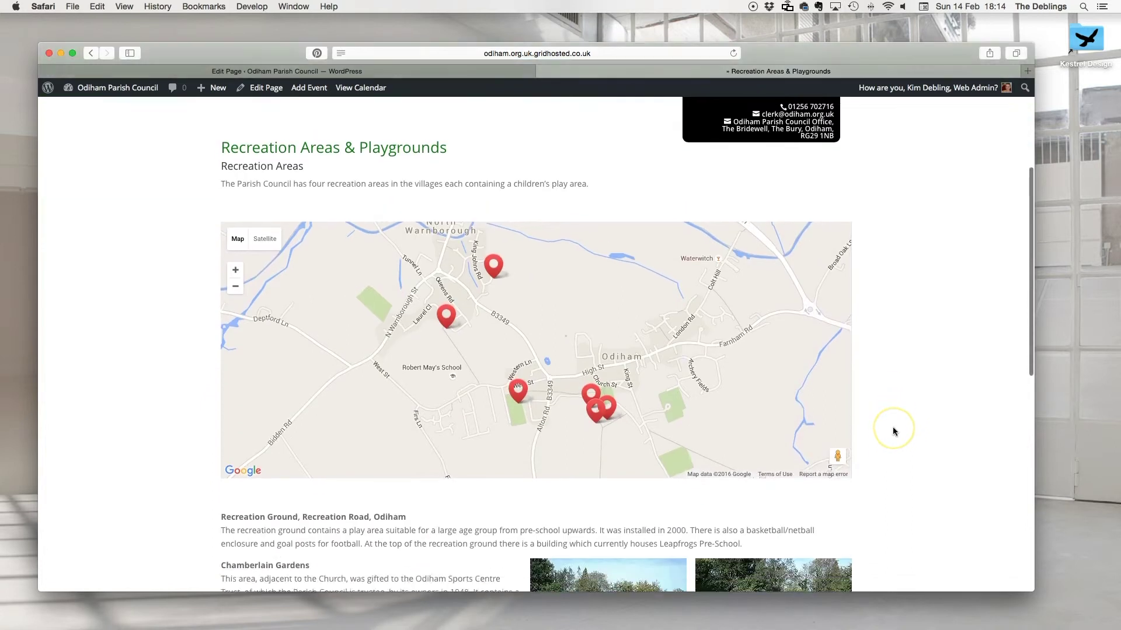
{"action": "scroll", "coordinate": [893, 432], "scroll_direction": "down", "scroll_amount": 4}
{"action": "scroll", "coordinate": [893, 432], "scroll_direction": "up", "scroll_amount": 8}
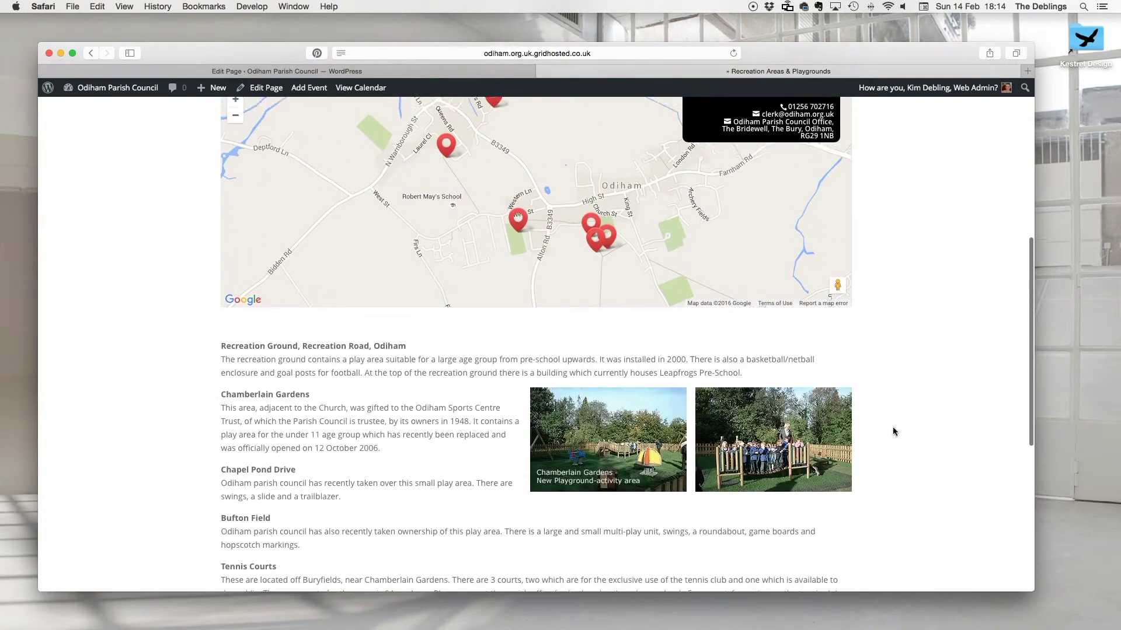
{"action": "scroll", "coordinate": [887, 429], "scroll_direction": "up", "scroll_amount": 5}
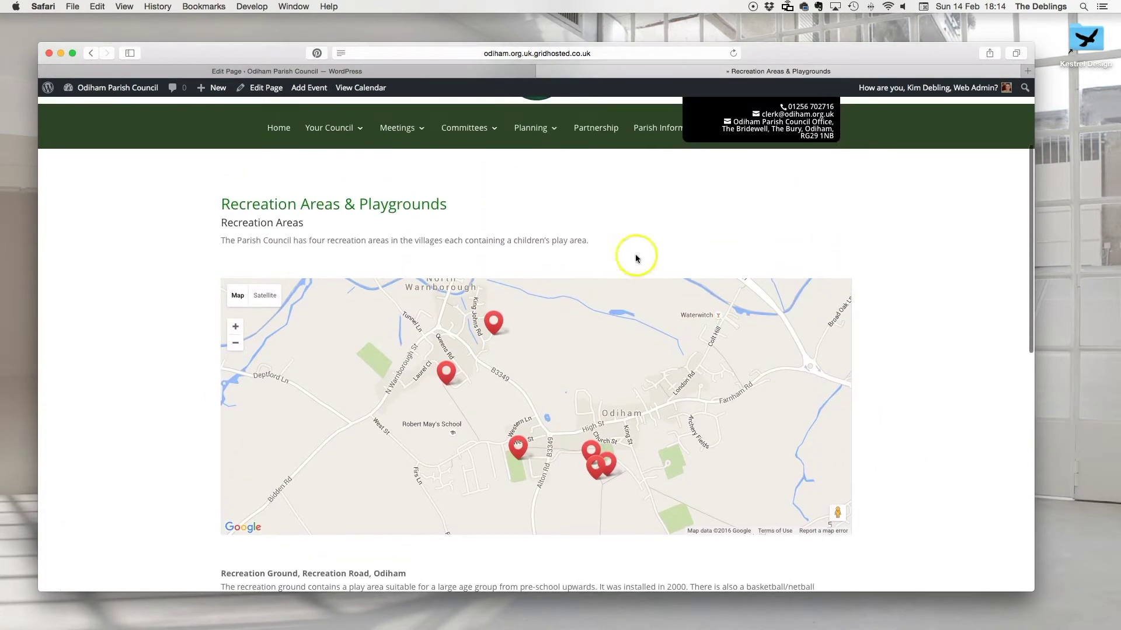
Return to the WordPress admin and start a new page titled "asugiauegf"
{"action": "left_click", "coordinate": [457, 69]}
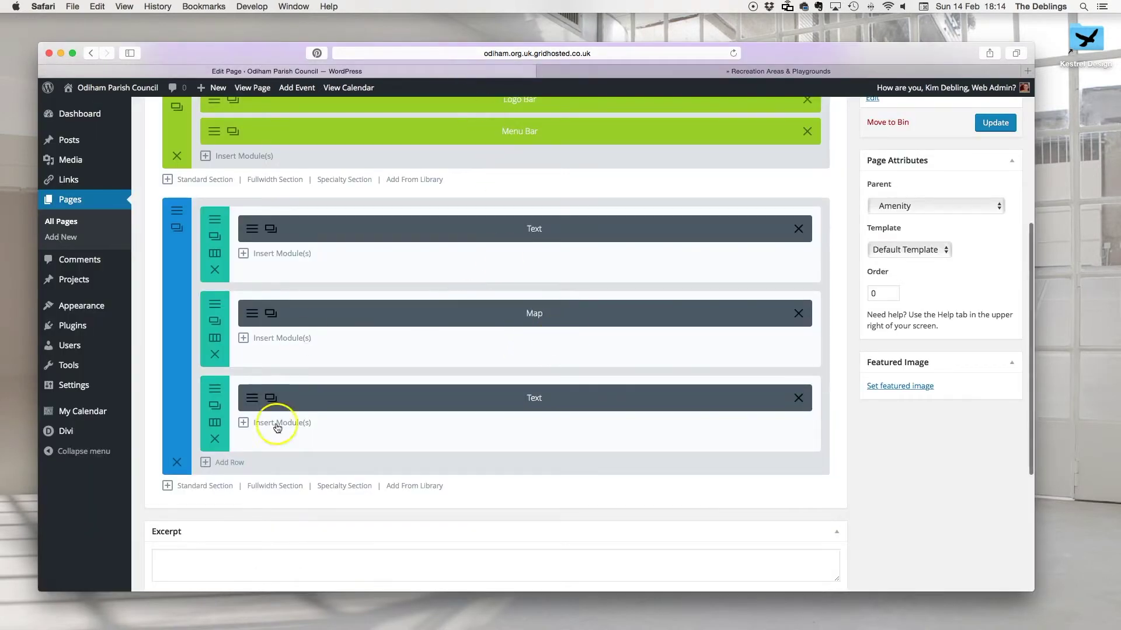
{"action": "scroll", "coordinate": [539, 475], "scroll_direction": "up", "scroll_amount": 5}
{"action": "scroll", "coordinate": [500, 426], "scroll_direction": "up", "scroll_amount": 1}
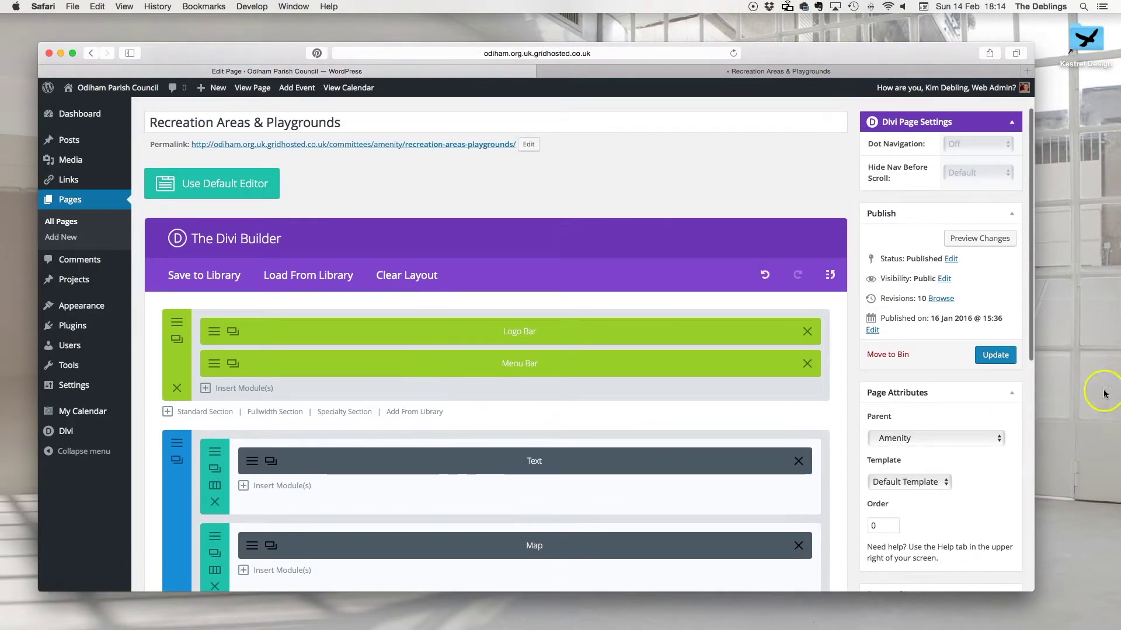
{"action": "left_click", "coordinate": [51, 238]}
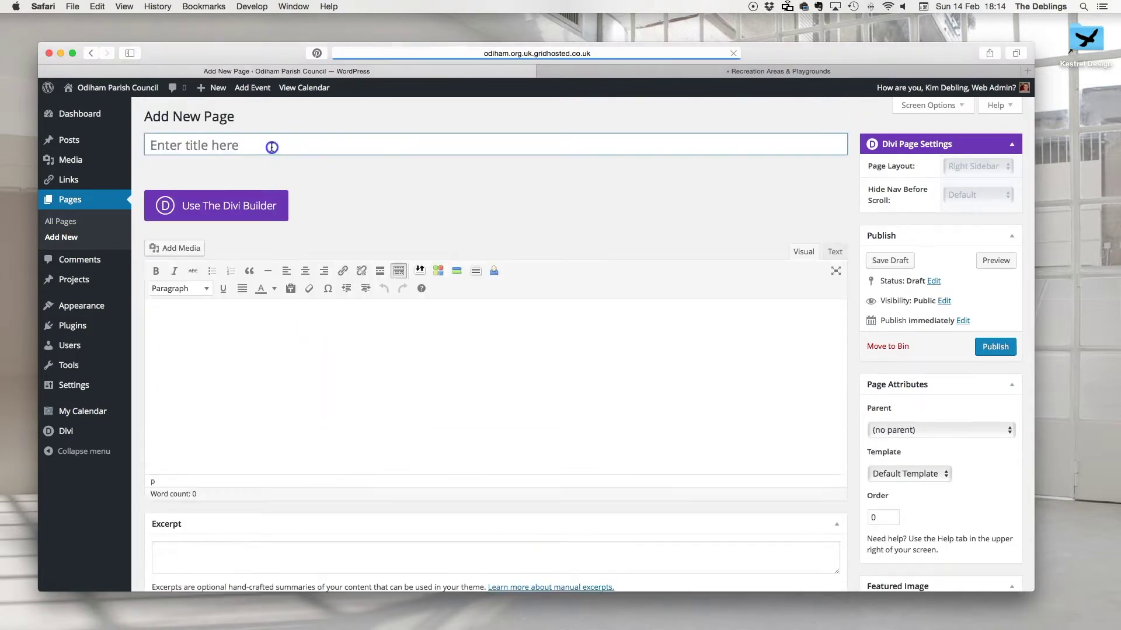
{"action": "left_click", "coordinate": [270, 144]}
{"action": "type", "text": "fghddh"}
Switch the new page from the default editor to the Divi Builder
{"action": "left_click", "coordinate": [216, 206]}
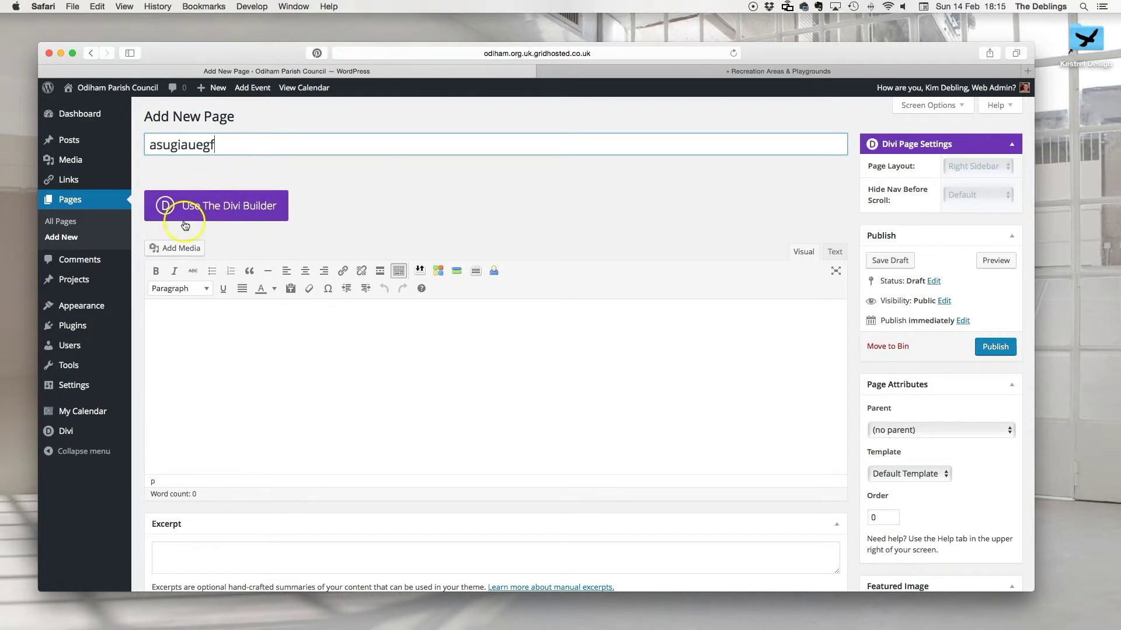
{"action": "left_click", "coordinate": [436, 428]}
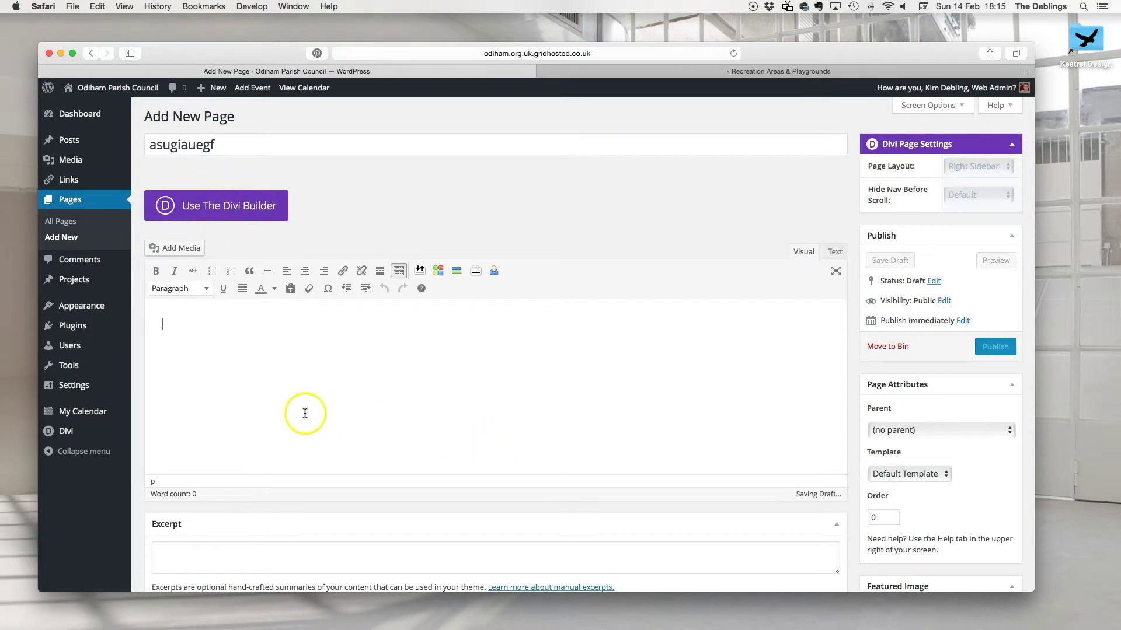
{"action": "left_click", "coordinate": [208, 218]}
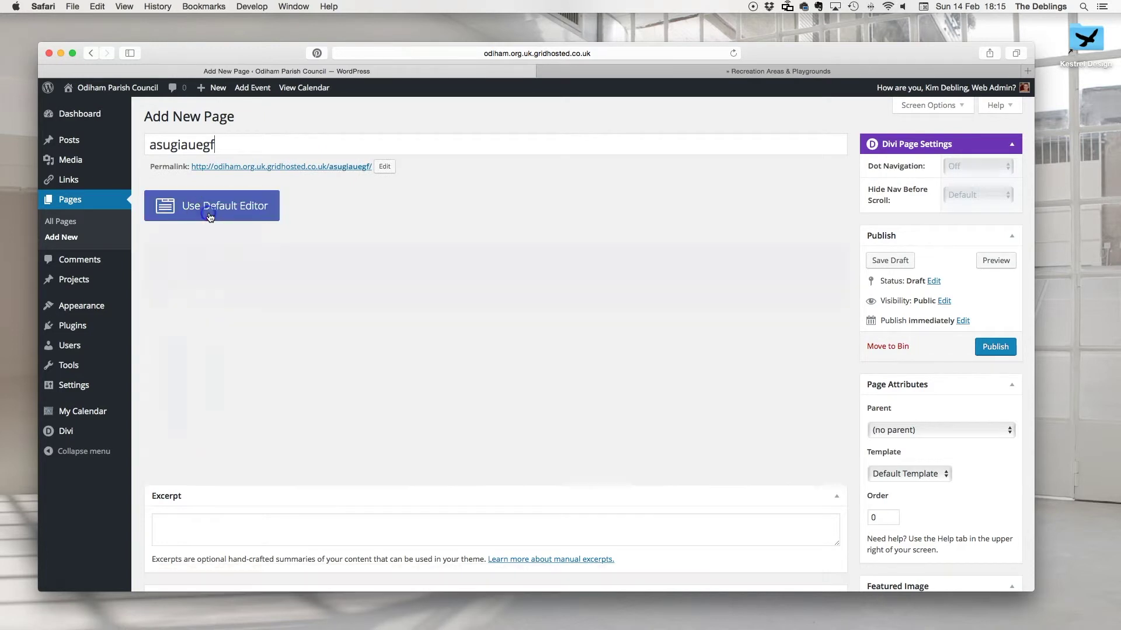
Add the saved section with the Logo Bar and Menu Bar from the library and move it above the empty standard section
{"action": "scroll", "coordinate": [386, 396], "scroll_direction": "down", "scroll_amount": 2}
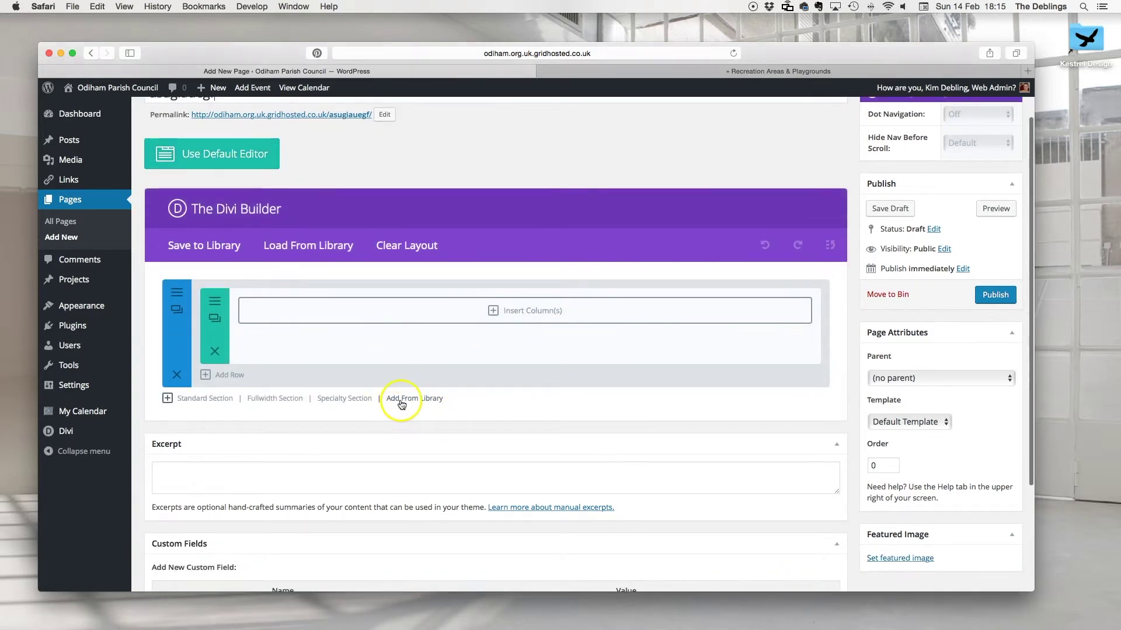
{"action": "left_click", "coordinate": [408, 400]}
{"action": "left_click", "coordinate": [327, 250]}
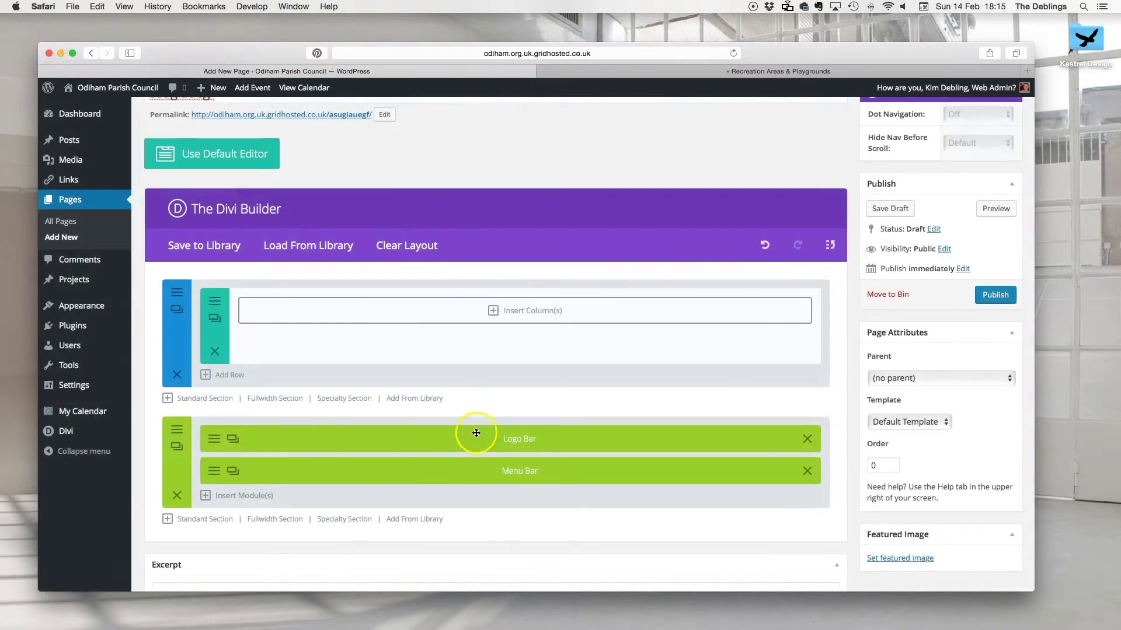
{"action": "left_click_drag", "start_coordinate": [478, 420], "coordinate": [481, 295]}
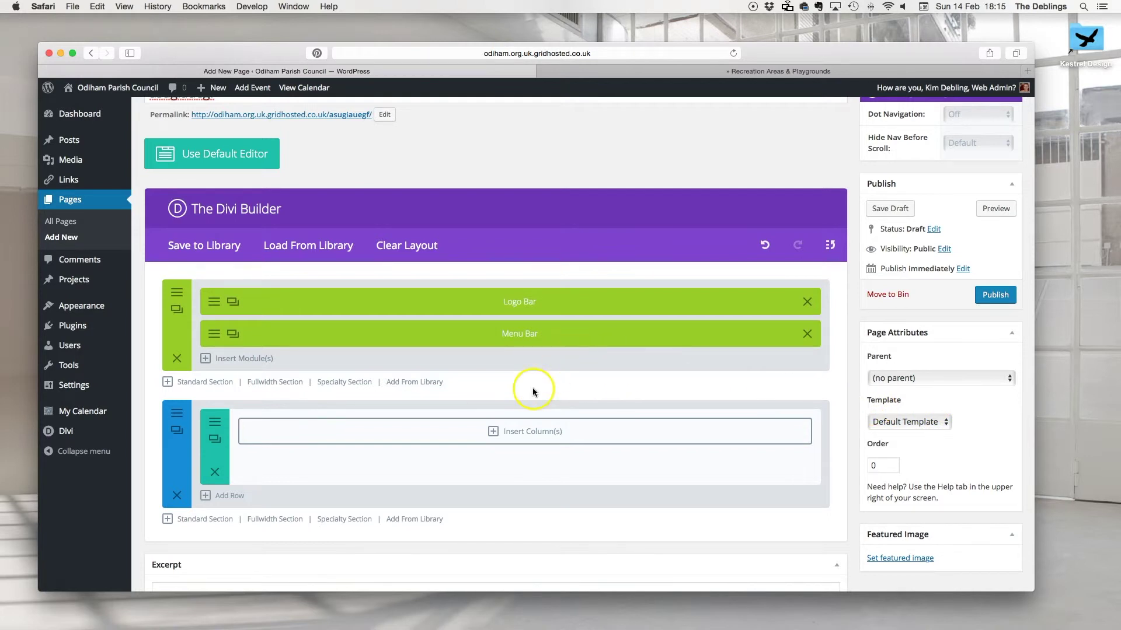
Set the new page's parent to Planning
{"action": "left_click", "coordinate": [890, 380]}
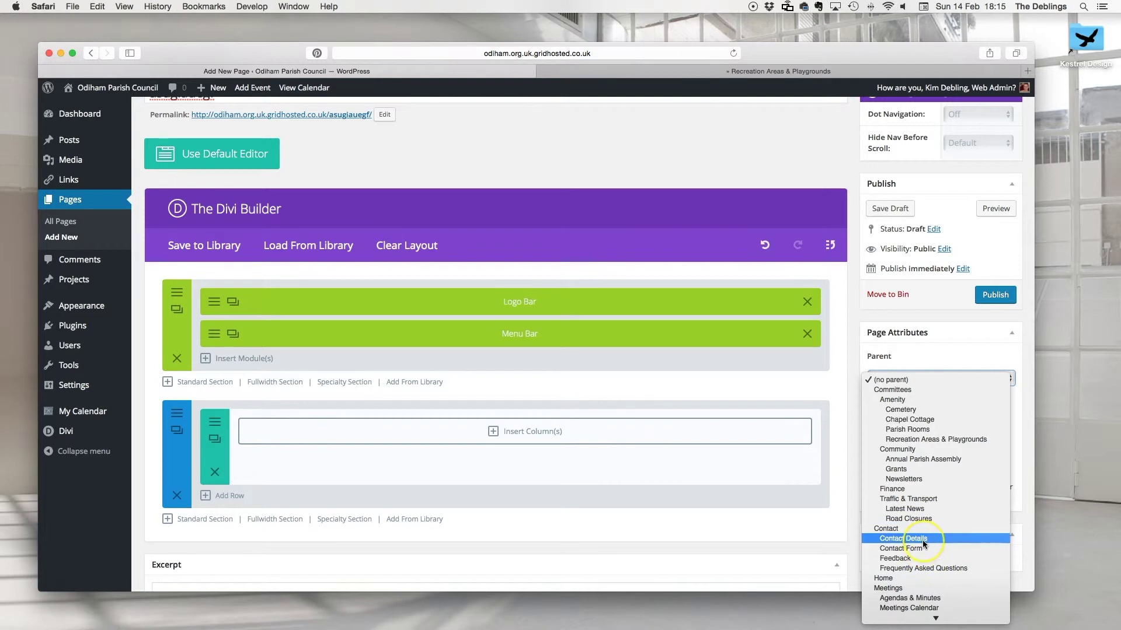
{"action": "scroll", "coordinate": [928, 540], "scroll_direction": "down", "scroll_amount": 5}
{"action": "left_click", "coordinate": [913, 494]}
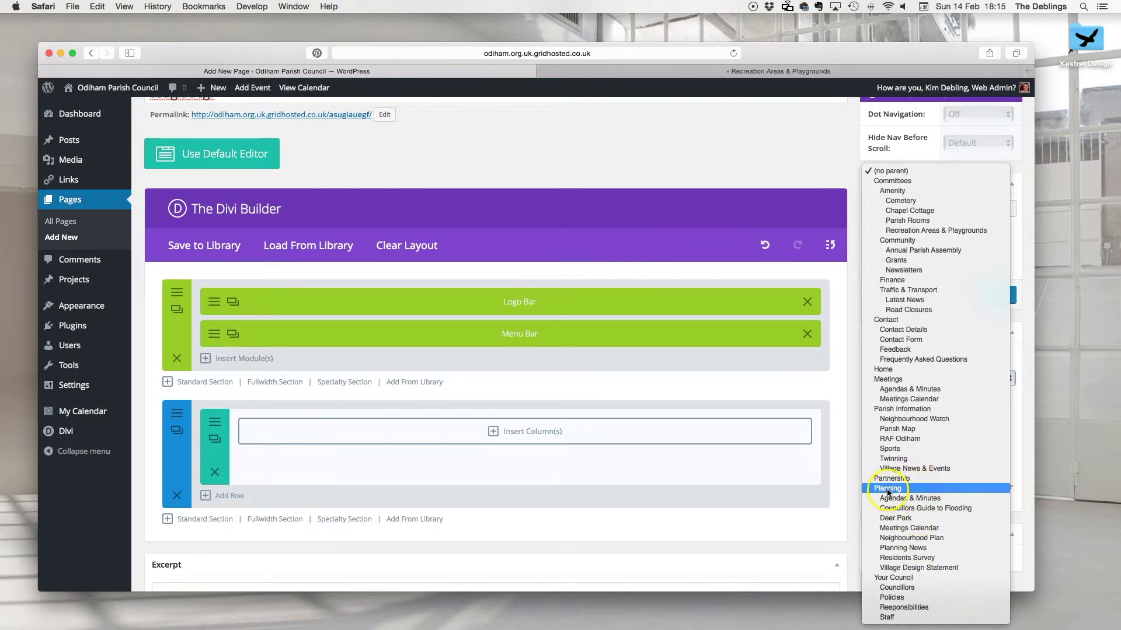
{"action": "left_click", "coordinate": [888, 489]}
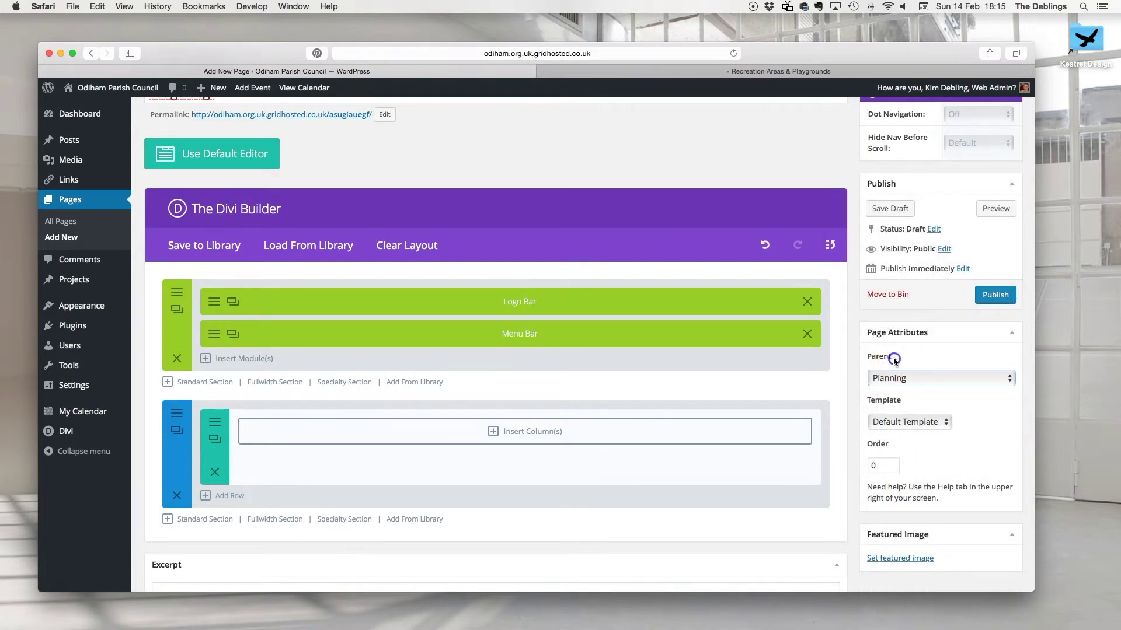
Change the new page's parent to Agendas & Minutes and back to Planning
{"action": "left_click", "coordinate": [907, 376]}
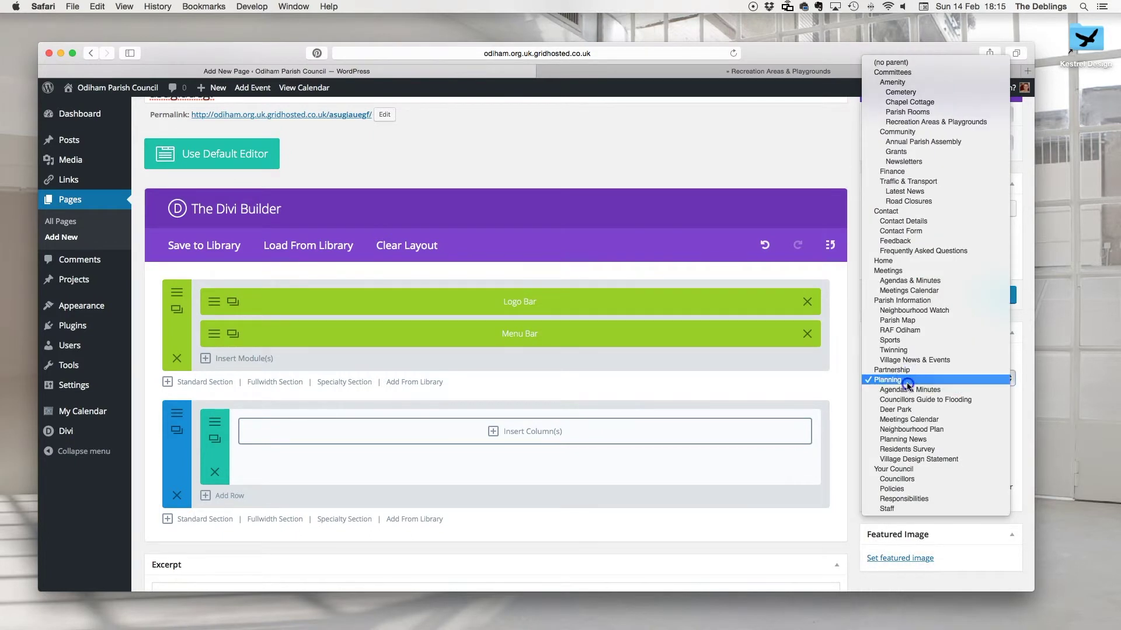
{"action": "left_click", "coordinate": [903, 380]}
{"action": "left_click", "coordinate": [913, 379]}
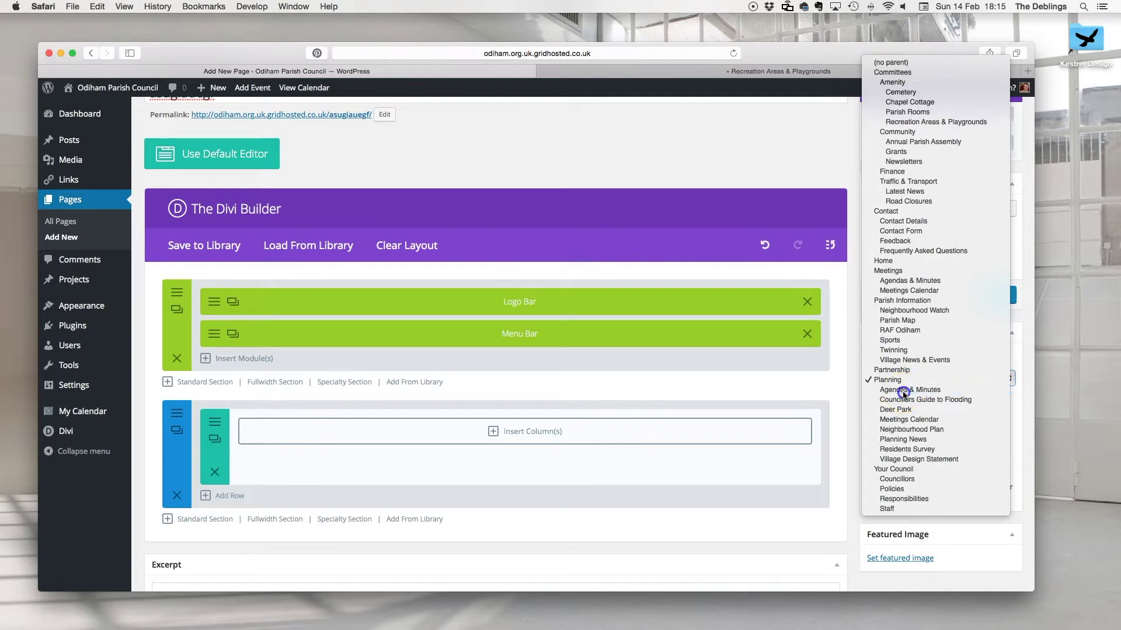
{"action": "left_click", "coordinate": [903, 391]}
{"action": "left_click", "coordinate": [933, 390]}
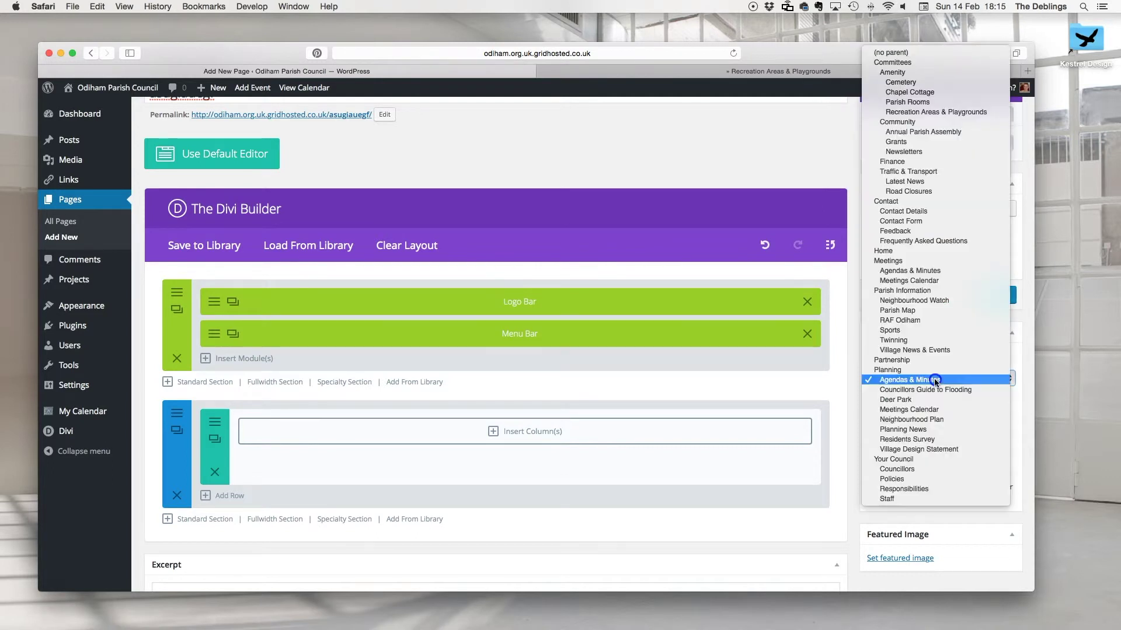
{"action": "left_click", "coordinate": [938, 368]}
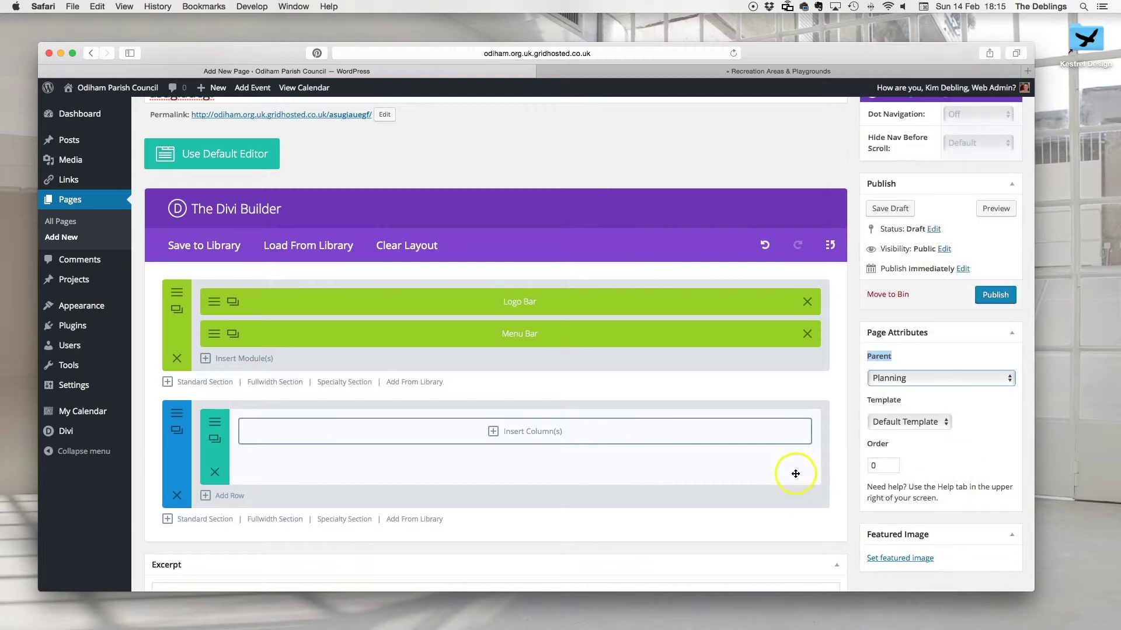
{"action": "scroll", "coordinate": [795, 474], "scroll_direction": "up", "scroll_amount": 3}
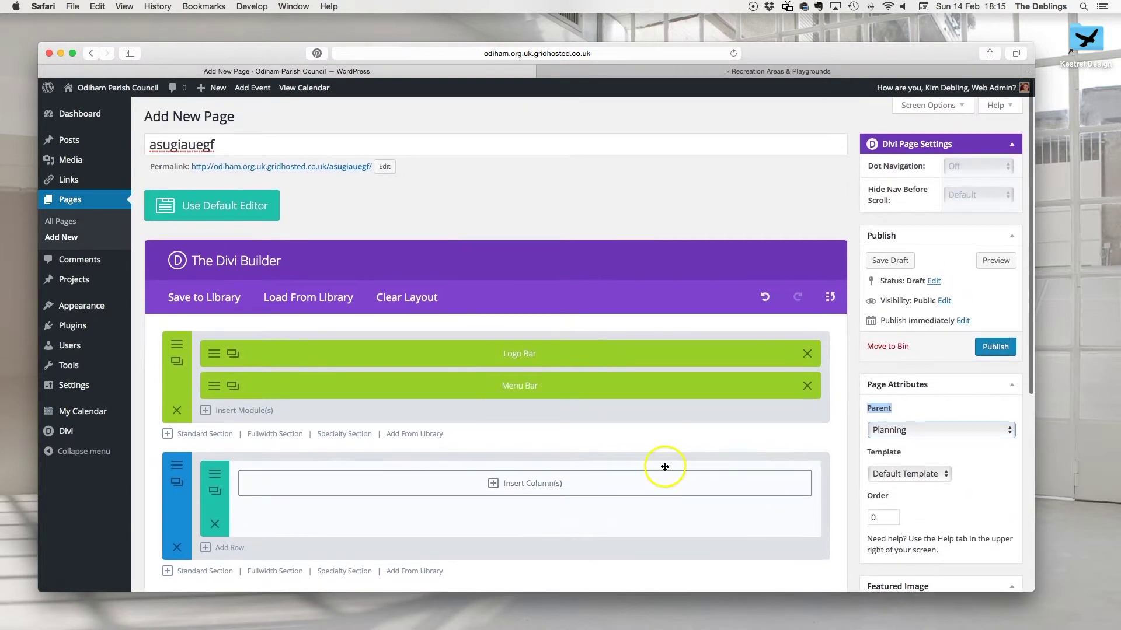
Insert a row with two equal half-width columns in the empty standard section
{"action": "scroll", "coordinate": [663, 468], "scroll_direction": "down", "scroll_amount": 3}
{"action": "scroll", "coordinate": [659, 465], "scroll_direction": "up", "scroll_amount": 3}
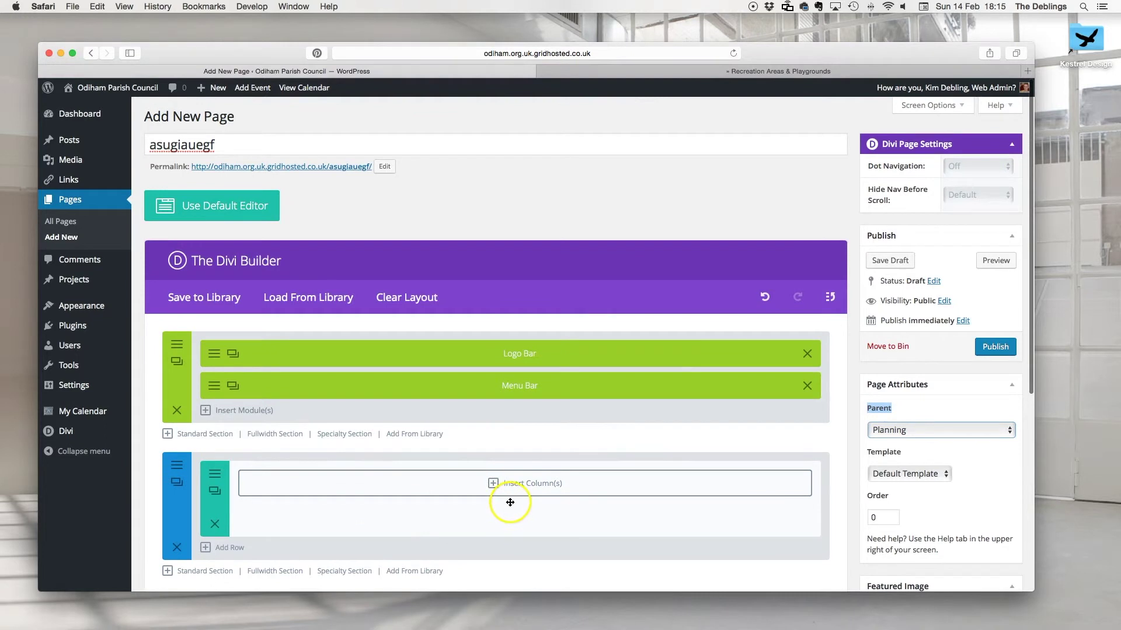
{"action": "scroll", "coordinate": [510, 502], "scroll_direction": "down", "scroll_amount": 3}
{"action": "left_click", "coordinate": [490, 383]}
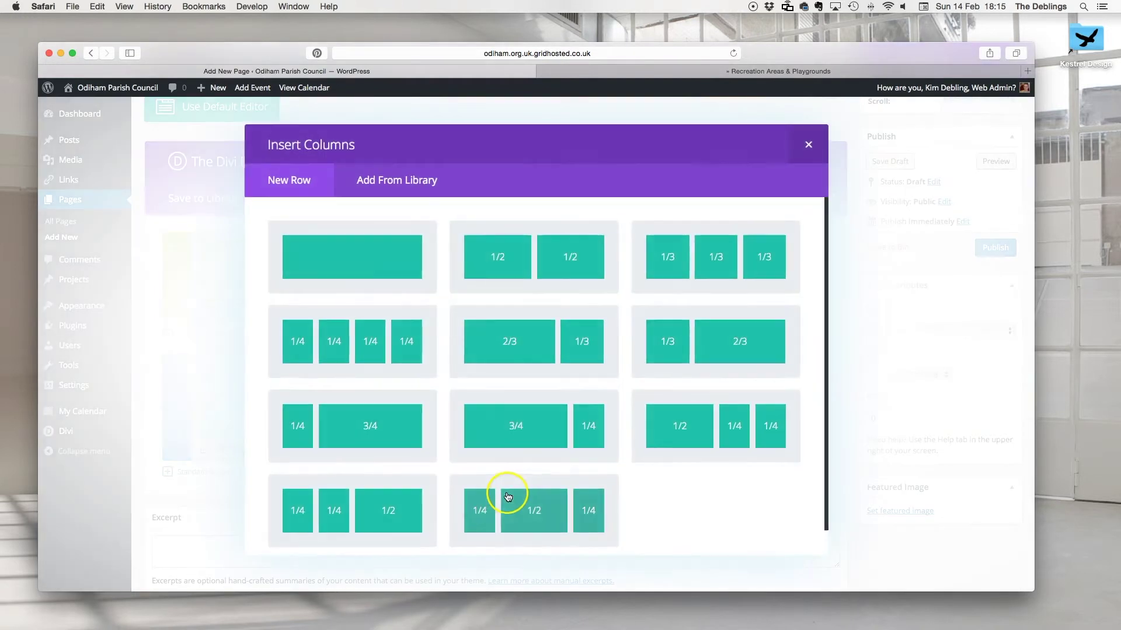
{"action": "left_click", "coordinate": [514, 277]}
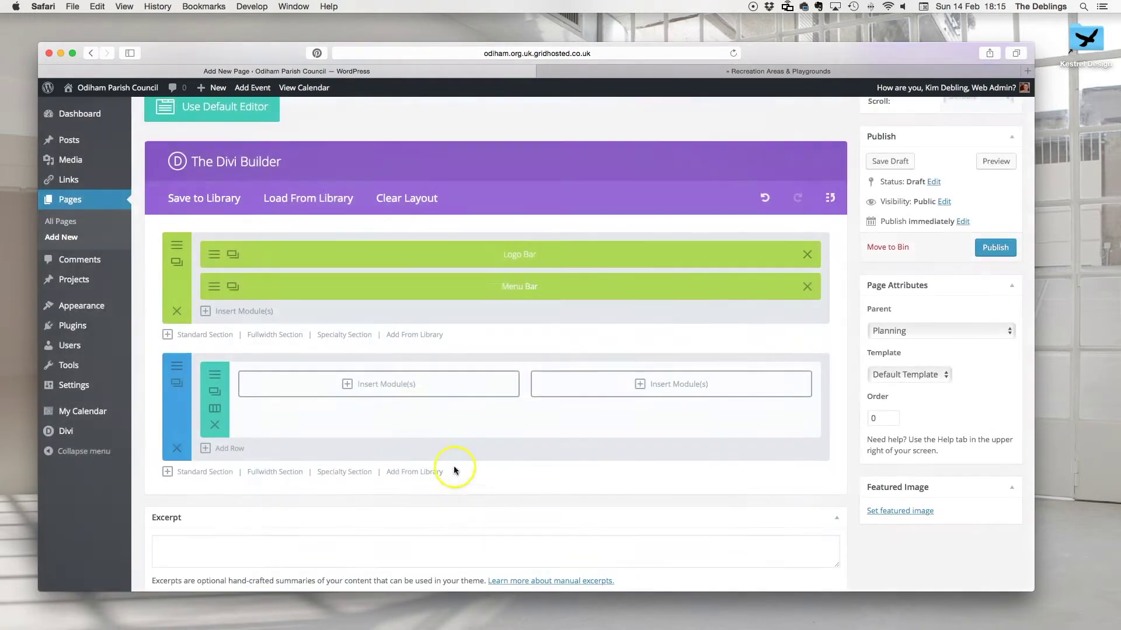
Add a Text module containing "ygqUGIQDUY" to the row's first column and save it
{"action": "left_click", "coordinate": [347, 384]}
{"action": "scroll", "coordinate": [396, 482], "scroll_direction": "down", "scroll_amount": 3}
{"action": "scroll", "coordinate": [374, 467], "scroll_direction": "down", "scroll_amount": 4}
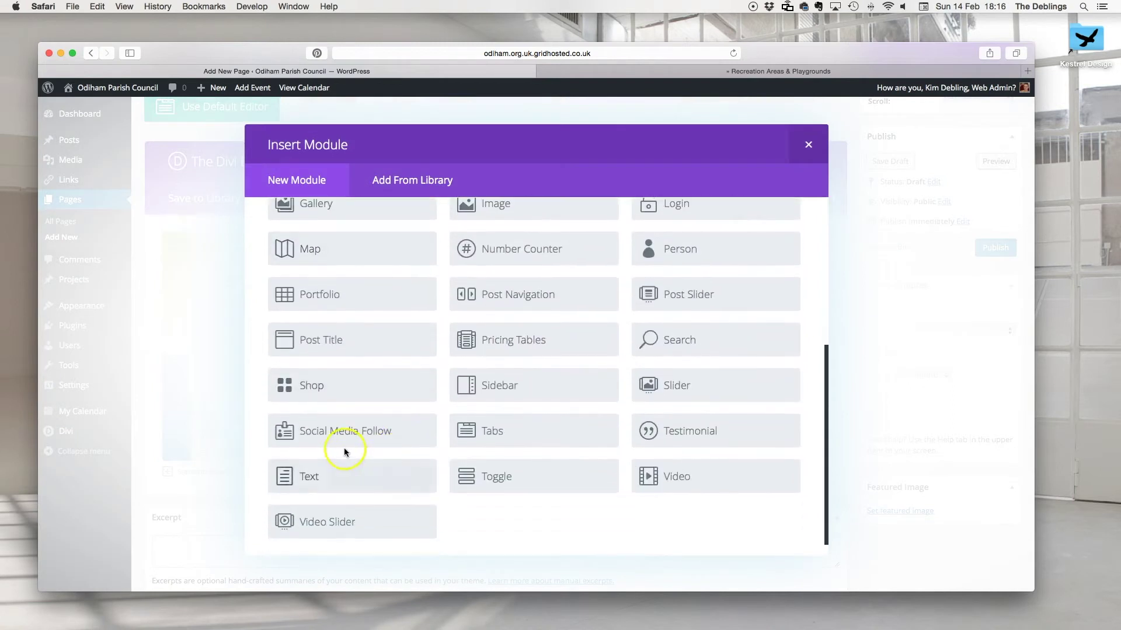
{"action": "left_click", "coordinate": [316, 474]}
{"action": "left_click", "coordinate": [411, 481]}
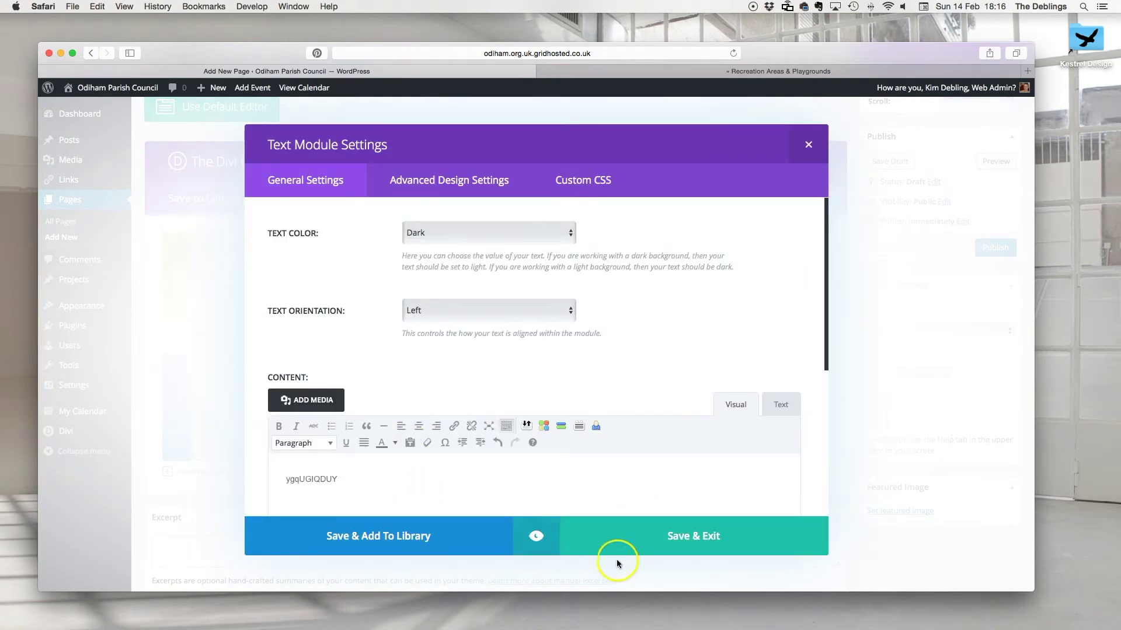
{"action": "left_click", "coordinate": [616, 543]}
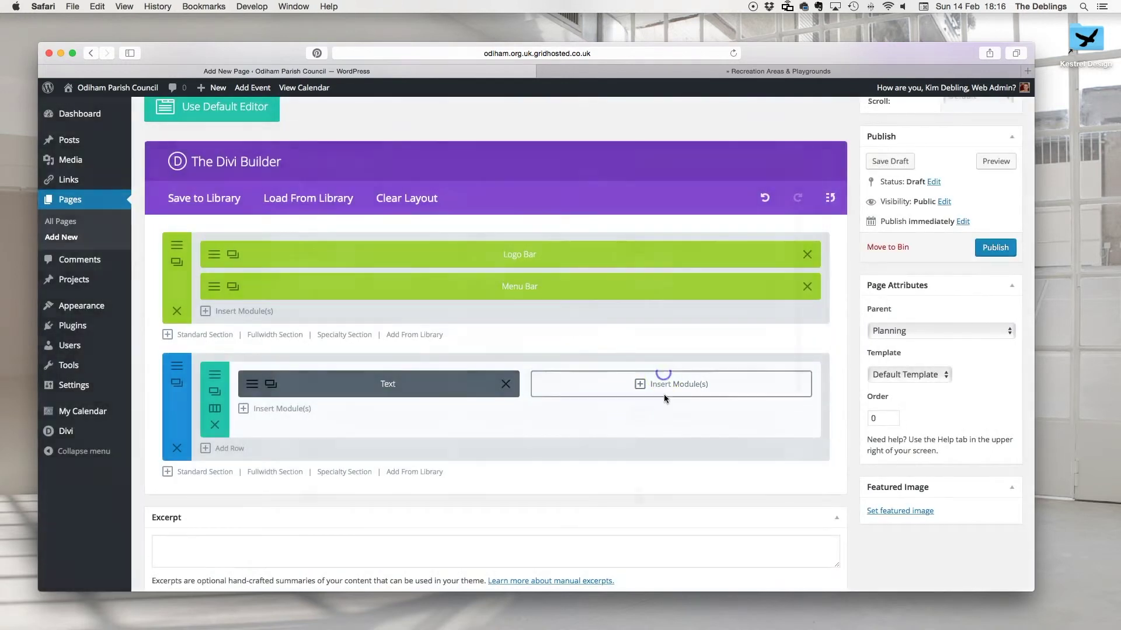
Add an Image module to the second column using the Chamberlain Gardens photo wp2158fbf6.png from the media library and save it
{"action": "left_click", "coordinate": [665, 399]}
{"action": "left_click", "coordinate": [496, 466]}
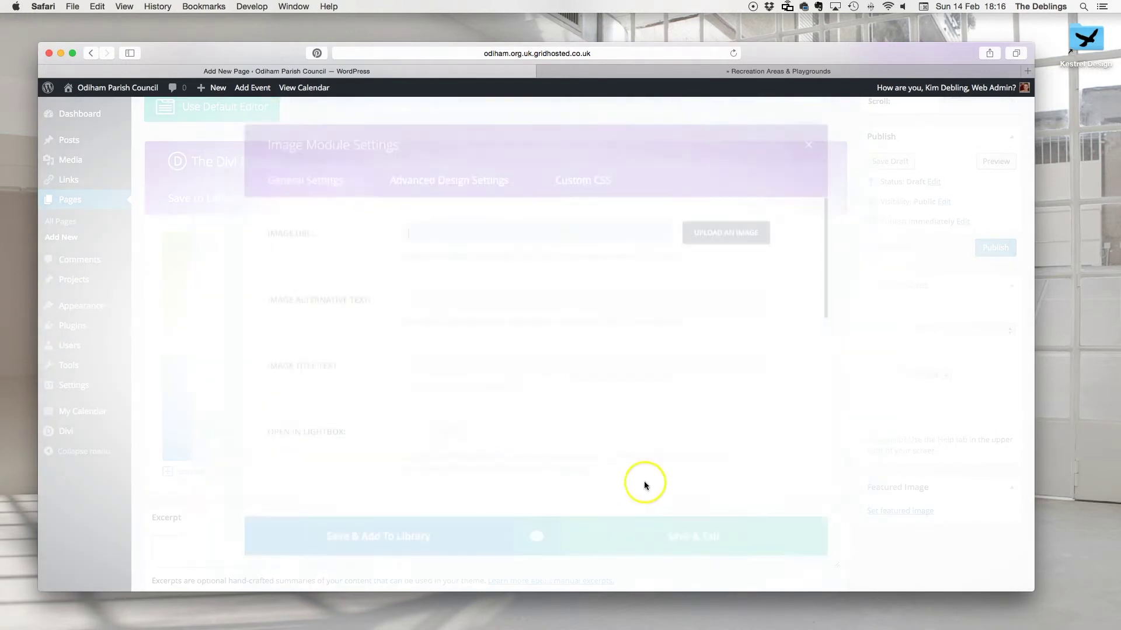
{"action": "left_click", "coordinate": [713, 242]}
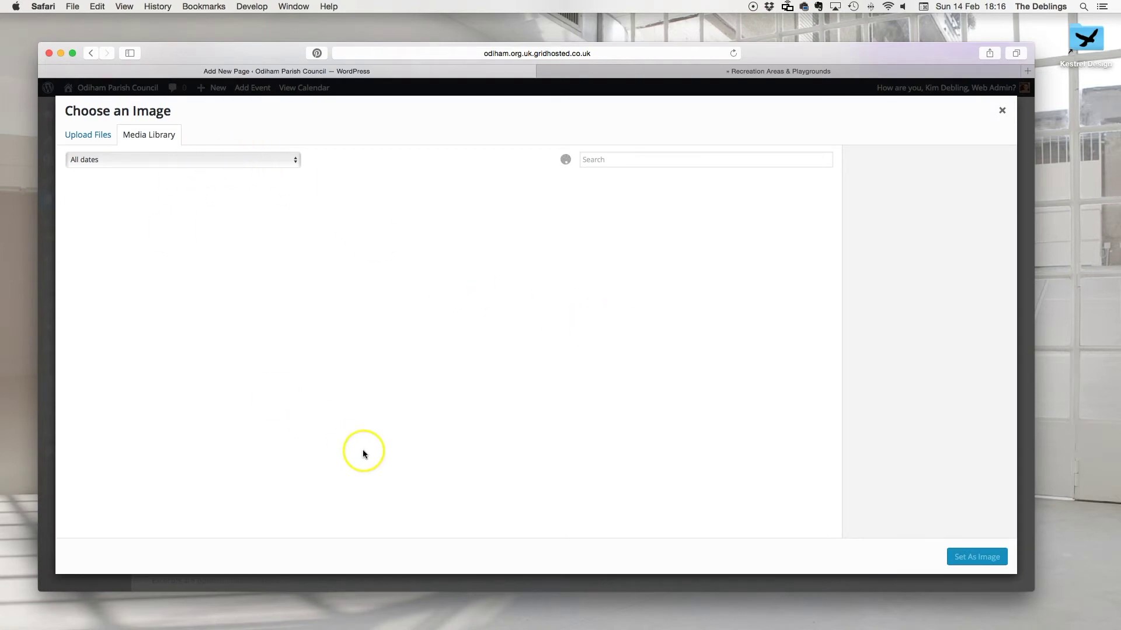
{"action": "left_click", "coordinate": [448, 202]}
{"action": "left_click", "coordinate": [988, 556]}
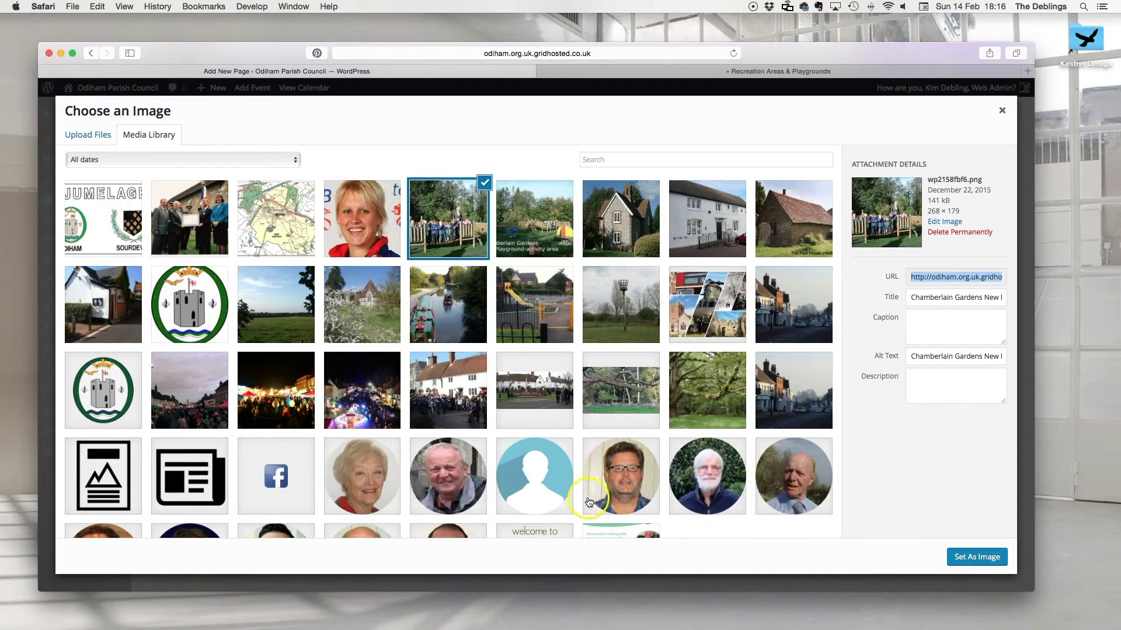
{"action": "left_click", "coordinate": [981, 557]}
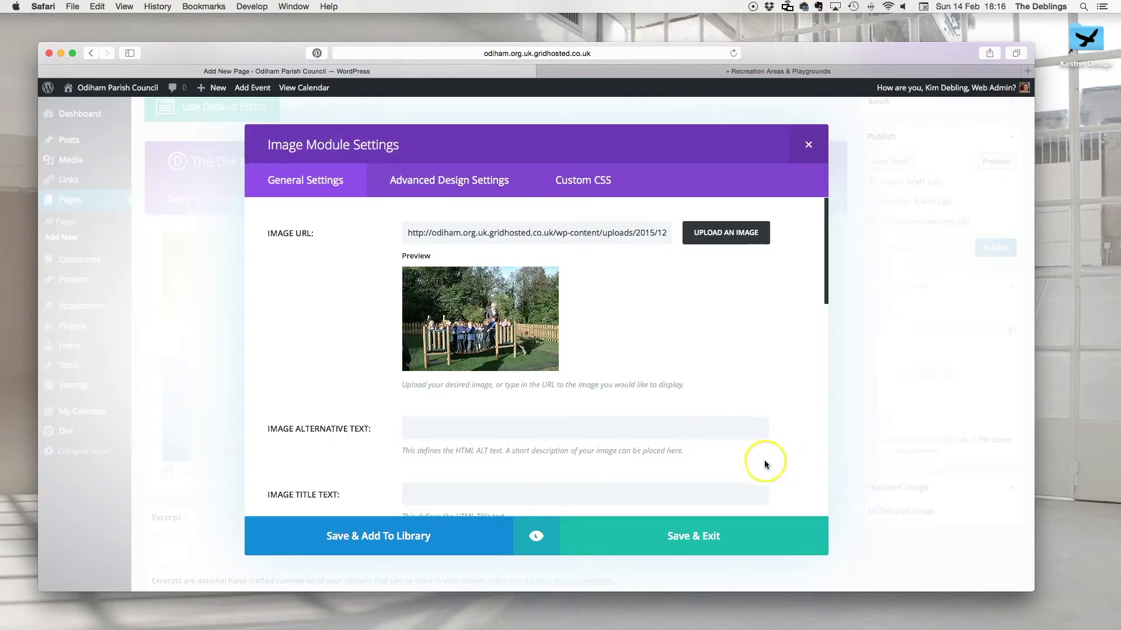
{"action": "left_click", "coordinate": [696, 532]}
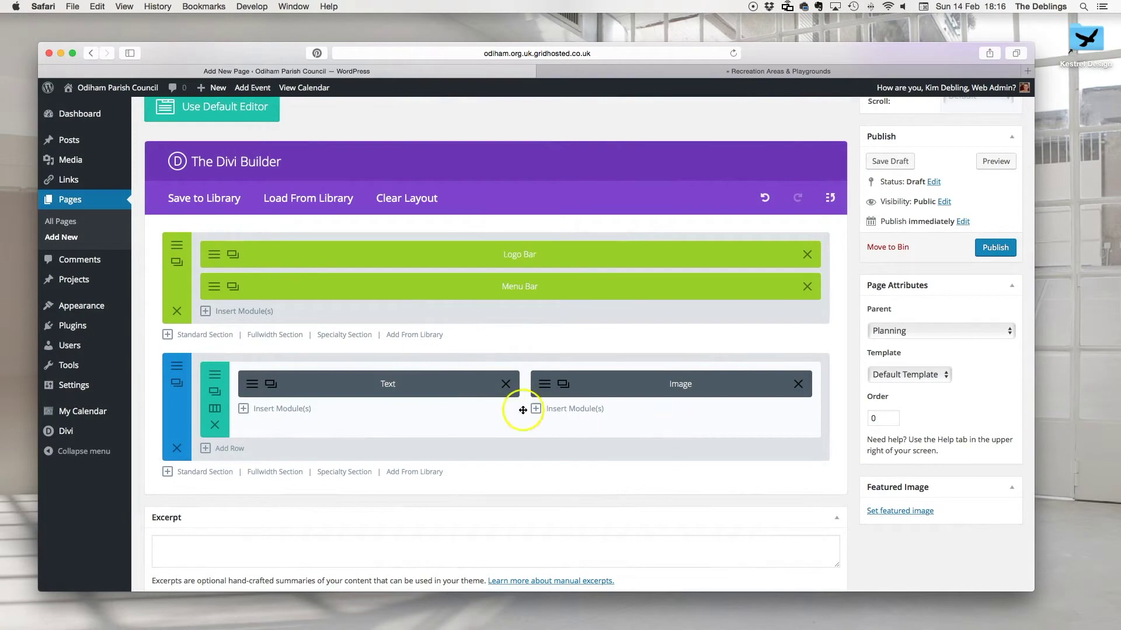
Examine the header and navigation menu on the live Recreation Areas & Playgrounds page, and return to the page editor
{"action": "left_click", "coordinate": [675, 70]}
{"action": "scroll", "coordinate": [572, 187], "scroll_direction": "up", "scroll_amount": 3}
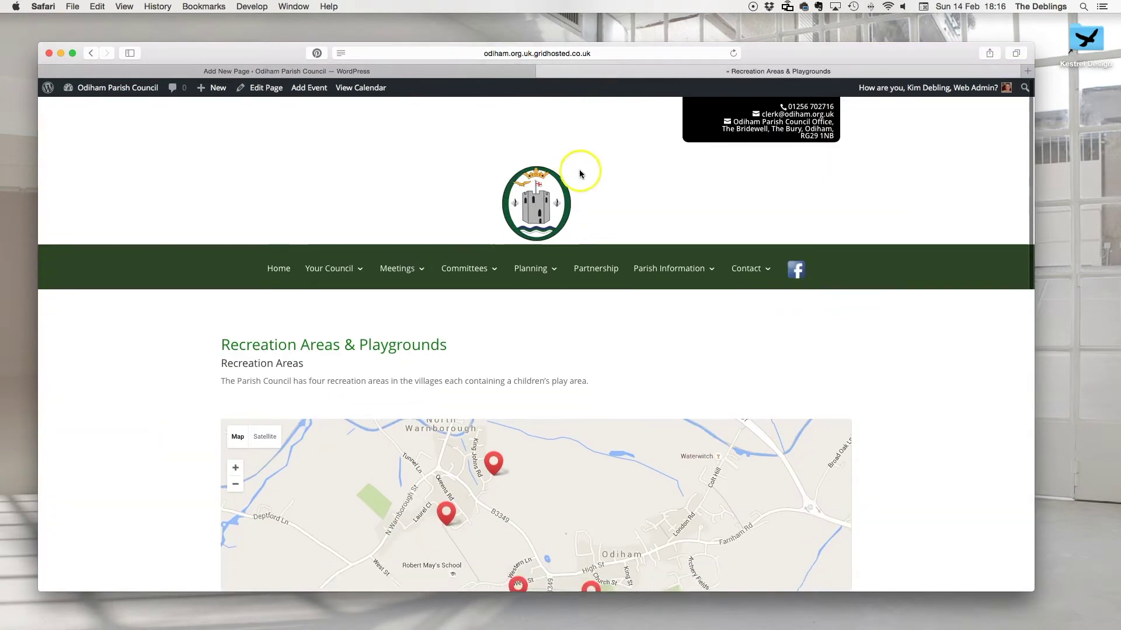
{"action": "scroll", "coordinate": [580, 173], "scroll_direction": "down", "scroll_amount": 2}
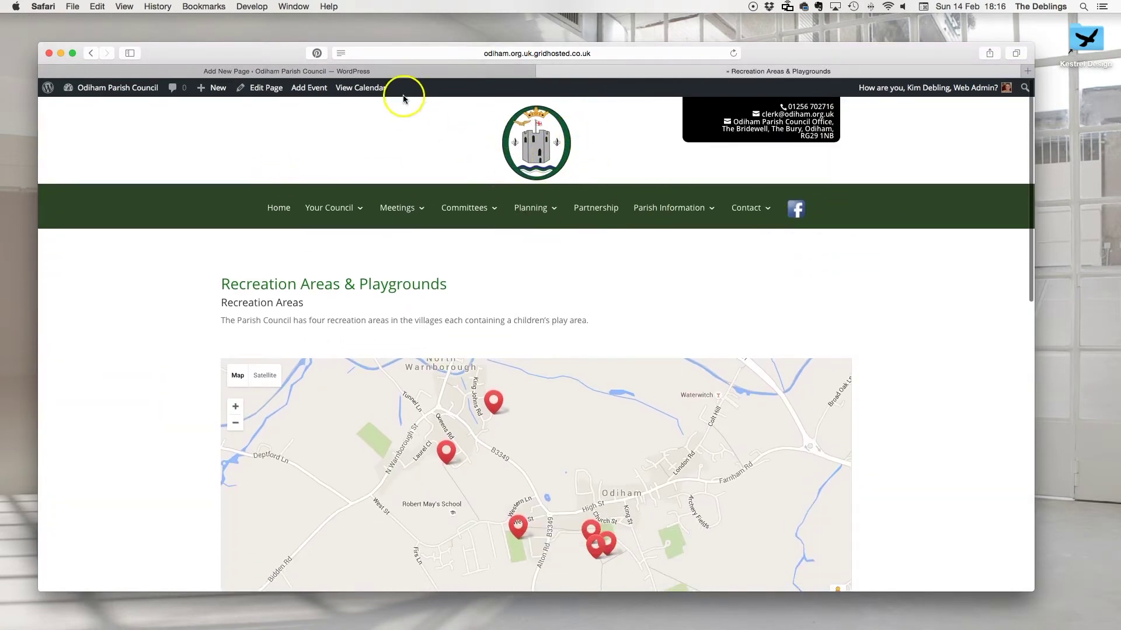
{"action": "left_click", "coordinate": [404, 72]}
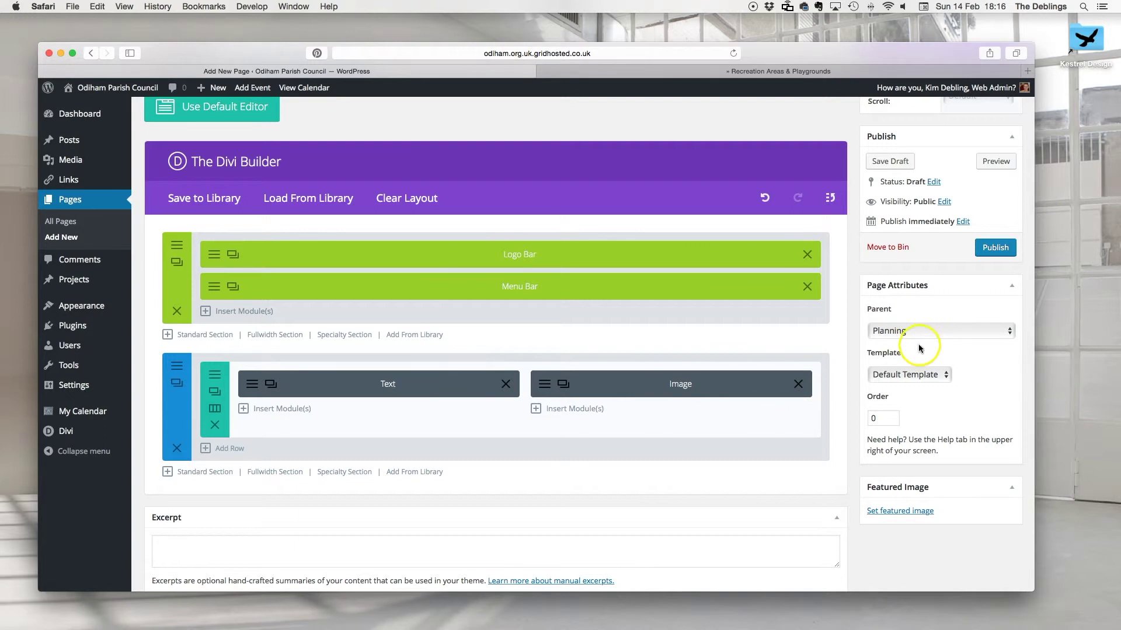
Publish the new page, reload the live Recreation Areas & Playgrounds page and check its Planning menu
{"action": "left_click", "coordinate": [1003, 247]}
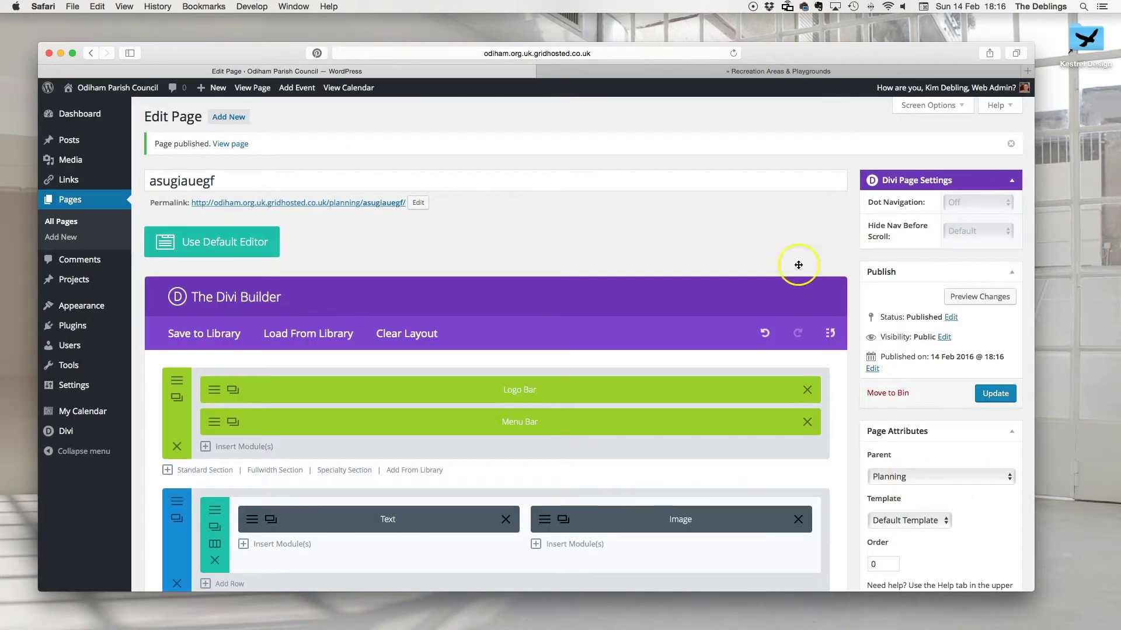
{"action": "left_click", "coordinate": [769, 72]}
{"action": "left_click", "coordinate": [734, 53]}
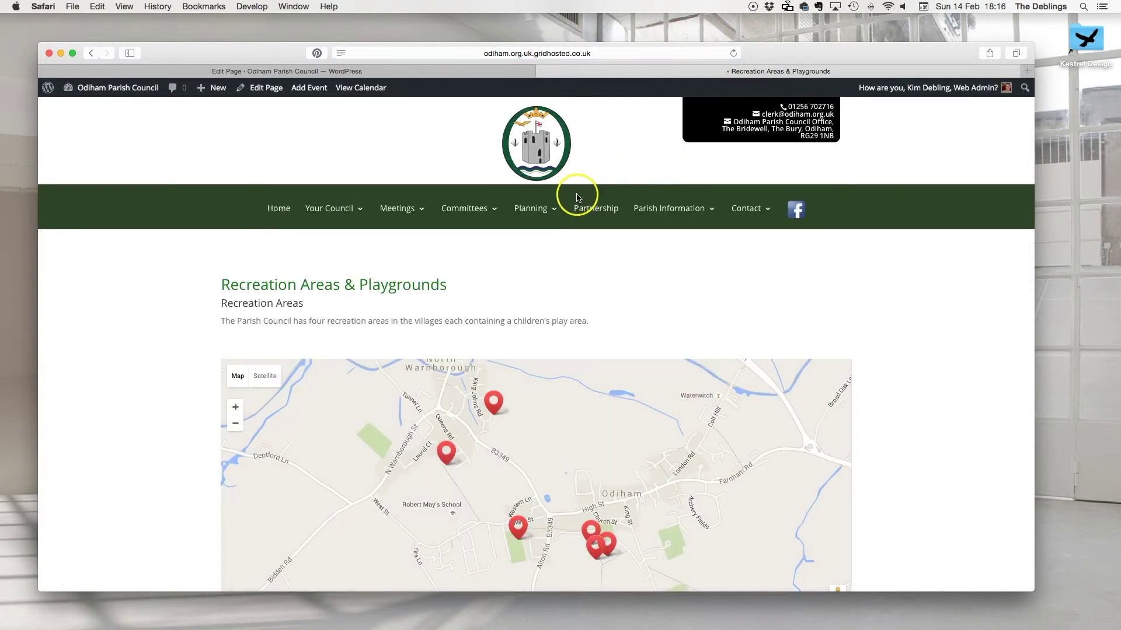
{"action": "mouse_move", "coordinate": [531, 211]}
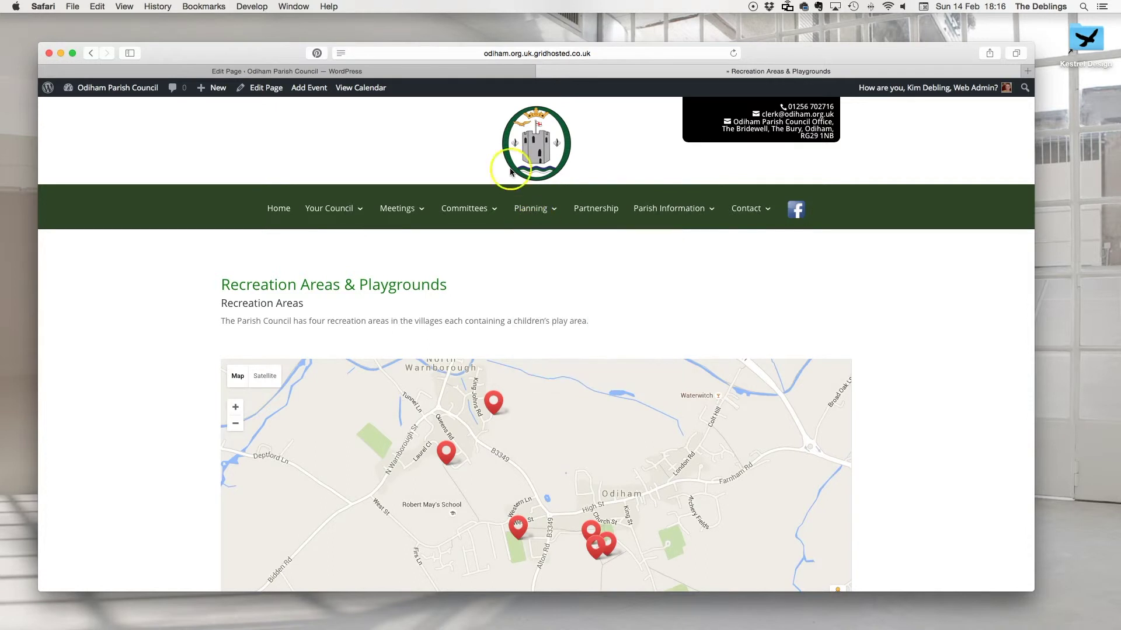
Leave the page editor for the site's menu settings and add the asugiauegf page to Main Menu
{"action": "left_click", "coordinate": [433, 69]}
{"action": "mouse_move", "coordinate": [119, 301]}
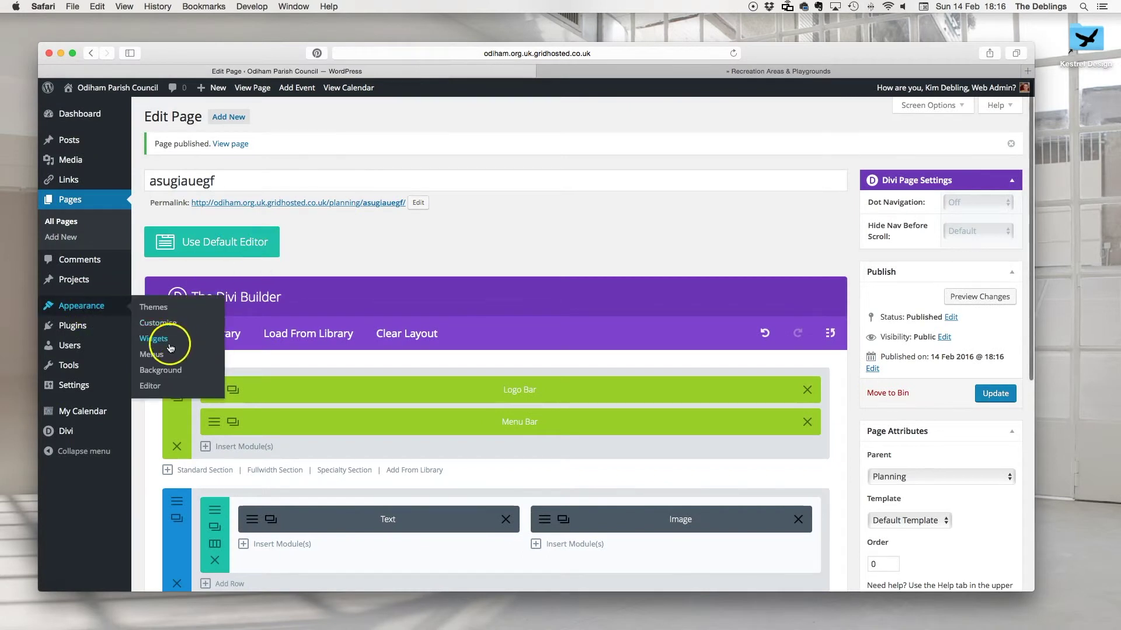
{"action": "left_click", "coordinate": [151, 354]}
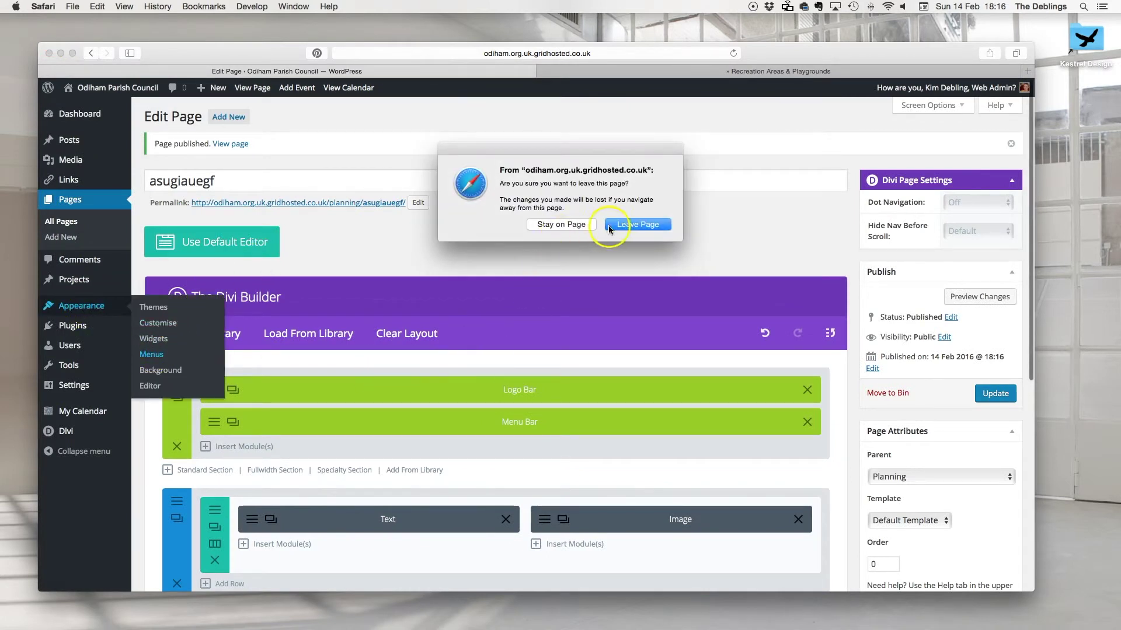
{"action": "left_click", "coordinate": [609, 227]}
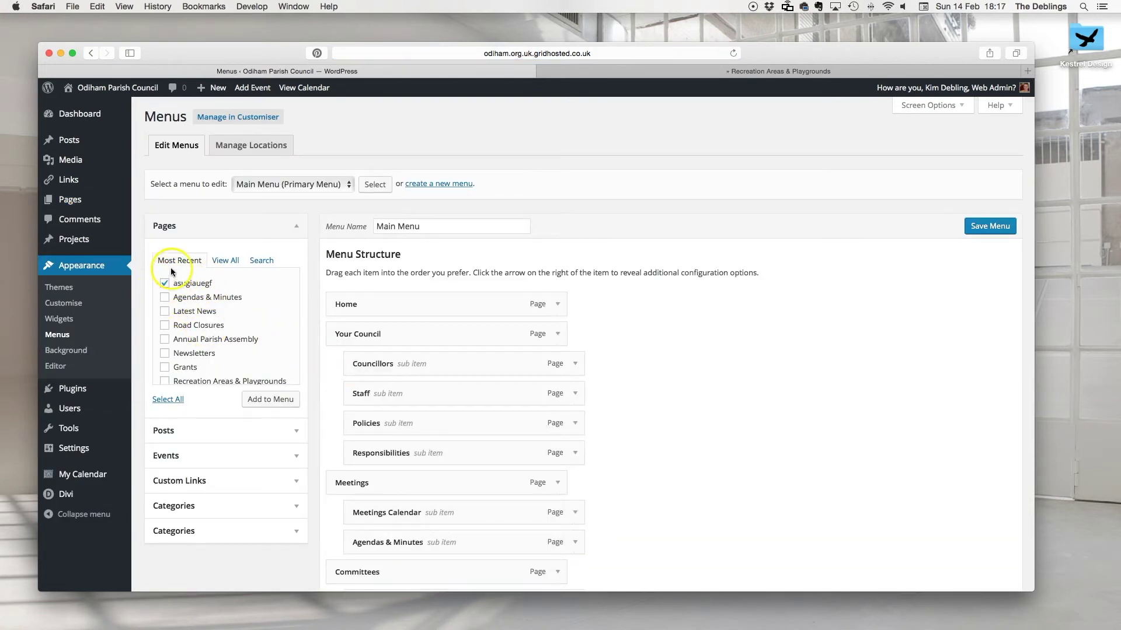
{"action": "left_click", "coordinate": [259, 399]}
Move the asugiauegf menu item under Planning as a sub item, directly after Deer Park
{"action": "scroll", "coordinate": [630, 474], "scroll_direction": "down", "scroll_amount": 15}
{"action": "scroll", "coordinate": [630, 467], "scroll_direction": "down", "scroll_amount": 8}
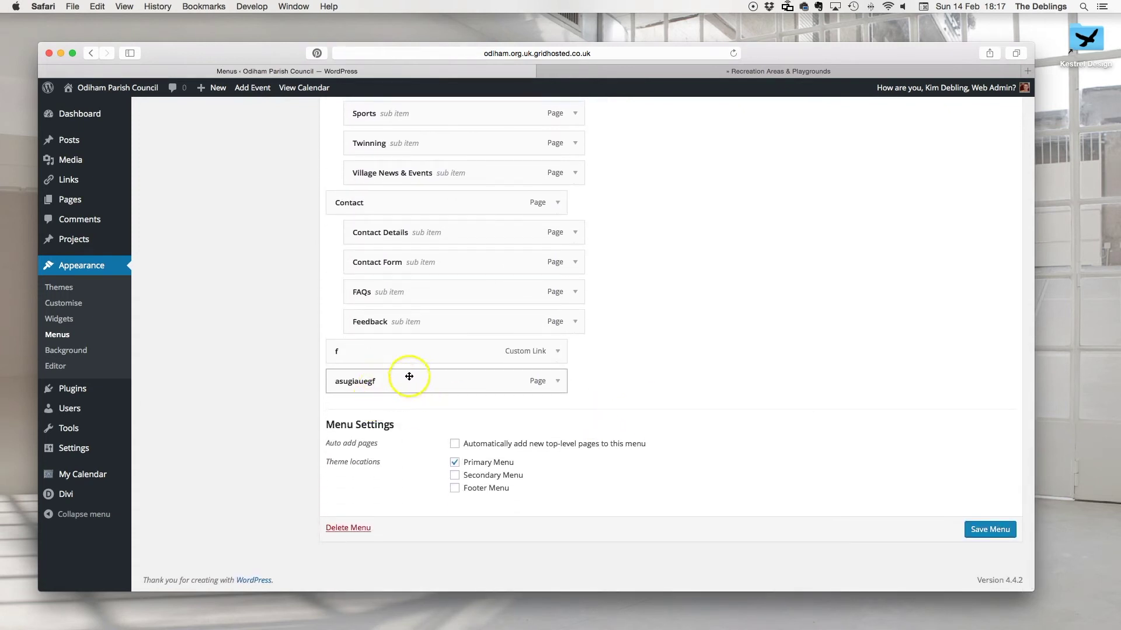
{"action": "mouse_move", "coordinate": [446, 383]}
{"action": "left_mouse_down"}
{"action": "mouse_move", "coordinate": [538, 370]}
{"action": "mouse_move", "coordinate": [617, 397]}
{"action": "mouse_move", "coordinate": [678, 358]}
{"action": "mouse_move", "coordinate": [606, 243]}
{"action": "mouse_move", "coordinate": [598, 96]}
{"action": "mouse_move", "coordinate": [580, 155]}
{"action": "mouse_move", "coordinate": [583, 98]}
{"action": "mouse_move", "coordinate": [570, 68]}
{"action": "mouse_move", "coordinate": [552, 242]}
{"action": "mouse_move", "coordinate": [478, 235]}
{"action": "mouse_move", "coordinate": [463, 220]}
{"action": "mouse_move", "coordinate": [441, 395]}
{"action": "mouse_move", "coordinate": [436, 290]}
{"action": "mouse_move", "coordinate": [429, 369]}
{"action": "left_mouse_up"}
{"action": "scroll", "coordinate": [743, 467], "scroll_direction": "down", "scroll_amount": 10}
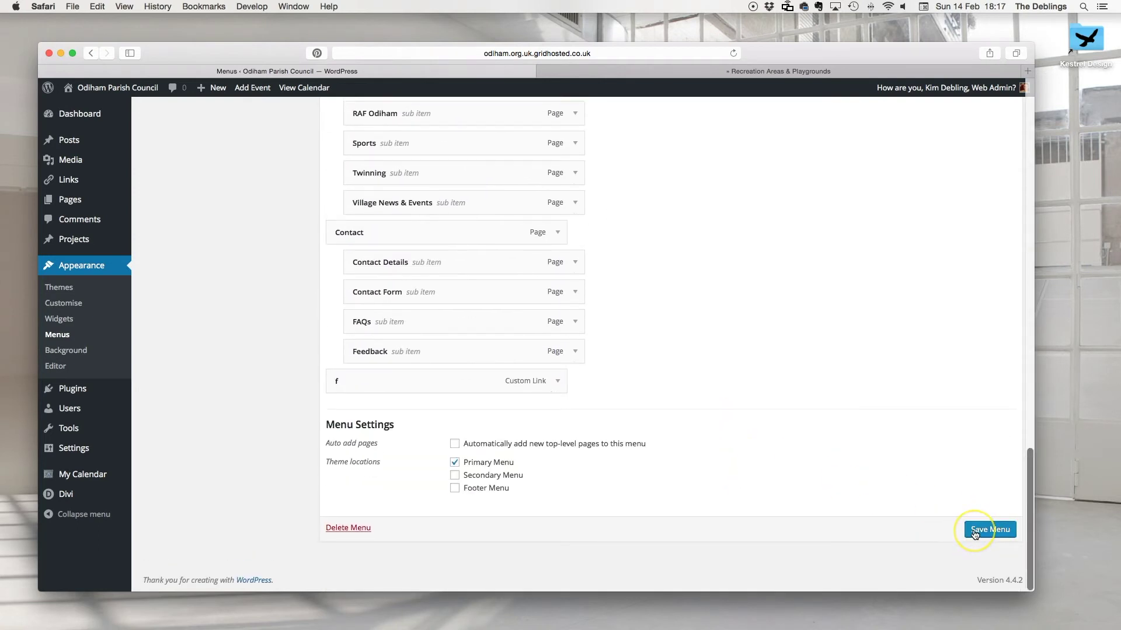
Remove the asugiauegf sub item from the Planning part of Main Menu
{"action": "scroll", "coordinate": [594, 482], "scroll_direction": "up", "scroll_amount": 10}
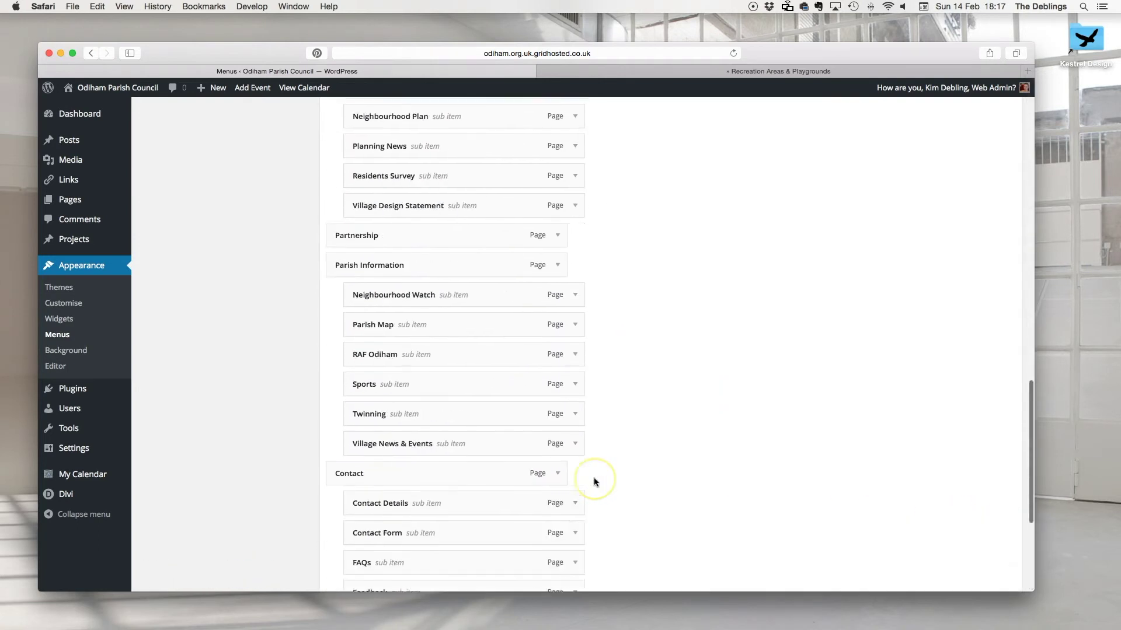
{"action": "left_click", "coordinate": [570, 369]}
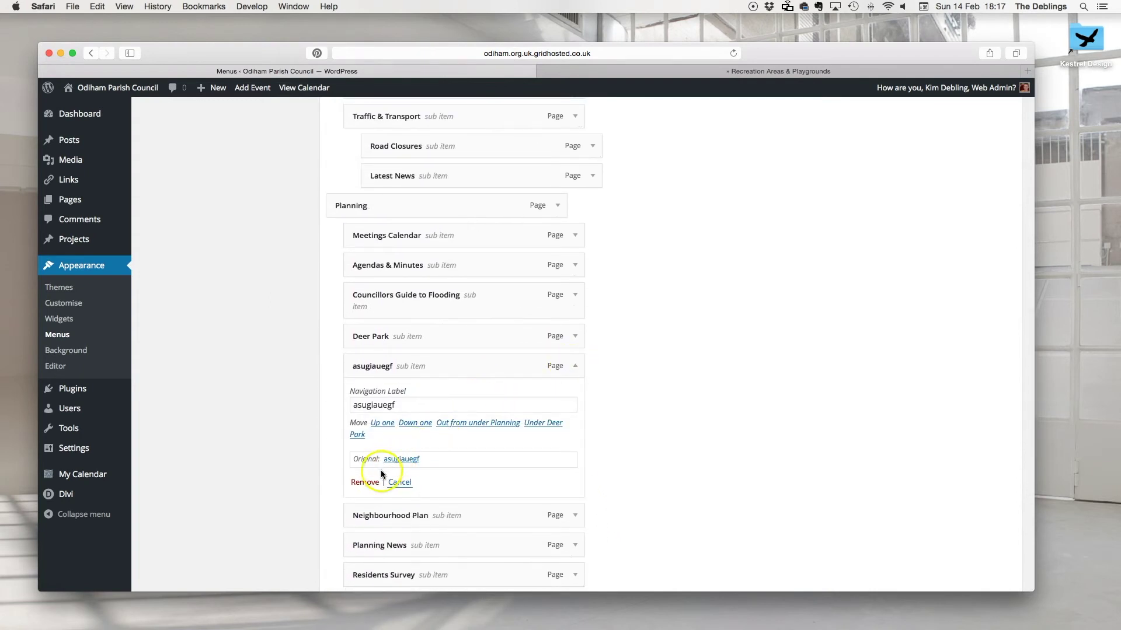
{"action": "left_click", "coordinate": [366, 482]}
{"action": "scroll", "coordinate": [619, 429], "scroll_direction": "down", "scroll_amount": 10}
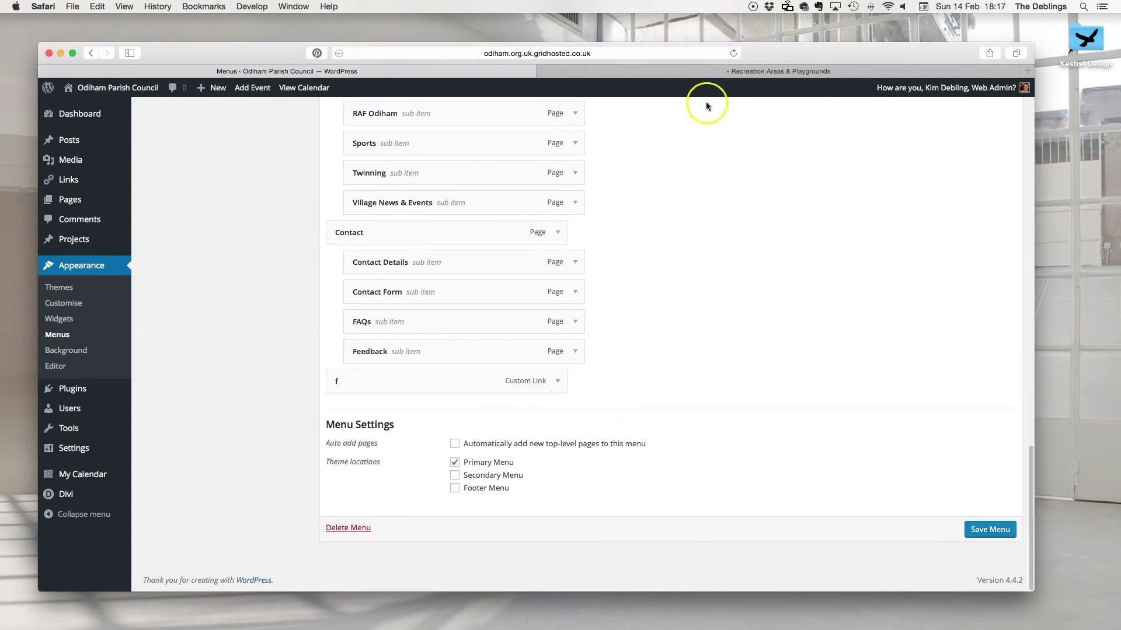
Open the list of all pages, find the asugiauegf page under Planning and move it to the Bin
{"action": "scroll", "coordinate": [467, 244], "scroll_direction": "up", "scroll_amount": 8}
{"action": "mouse_move", "coordinate": [97, 238]}
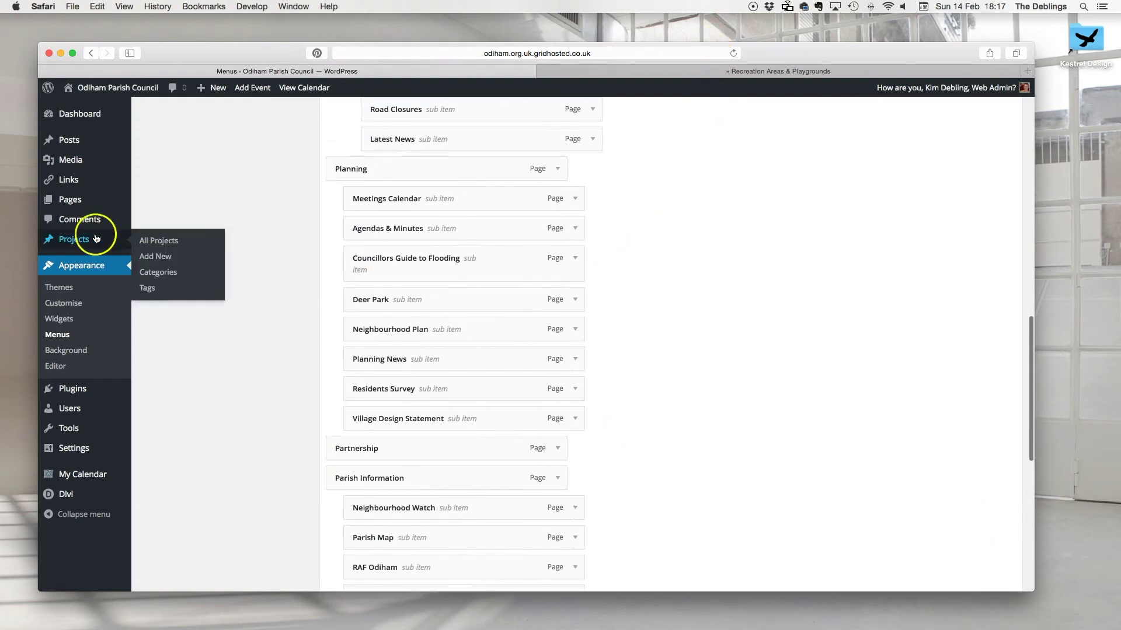
{"action": "left_click", "coordinate": [70, 200]}
{"action": "left_click", "coordinate": [648, 230]}
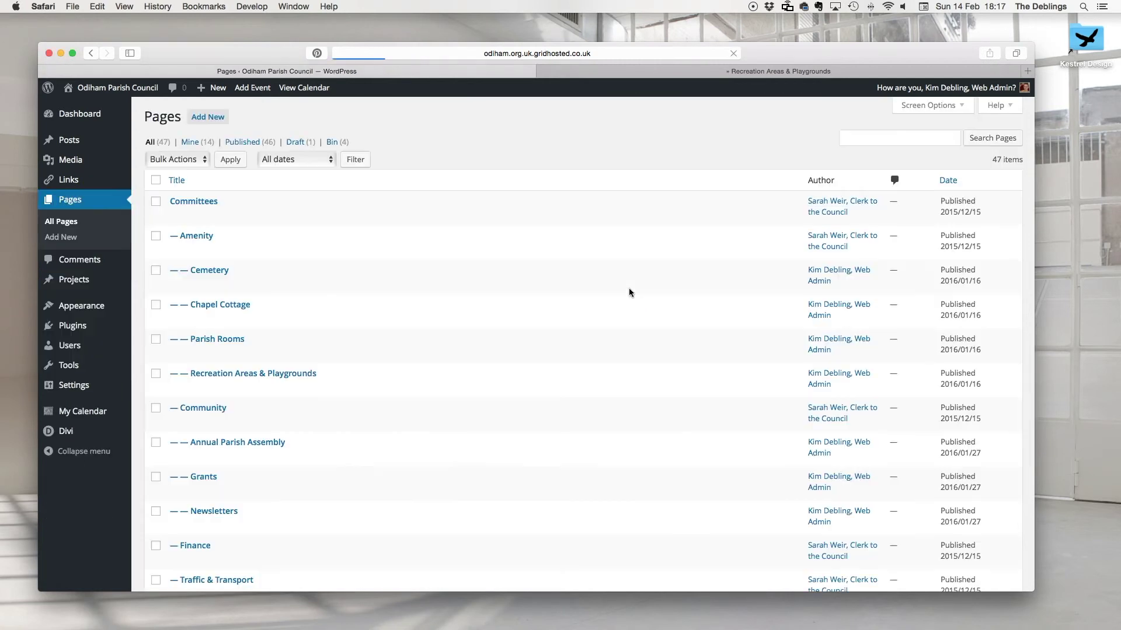
{"action": "left_click", "coordinate": [579, 285]}
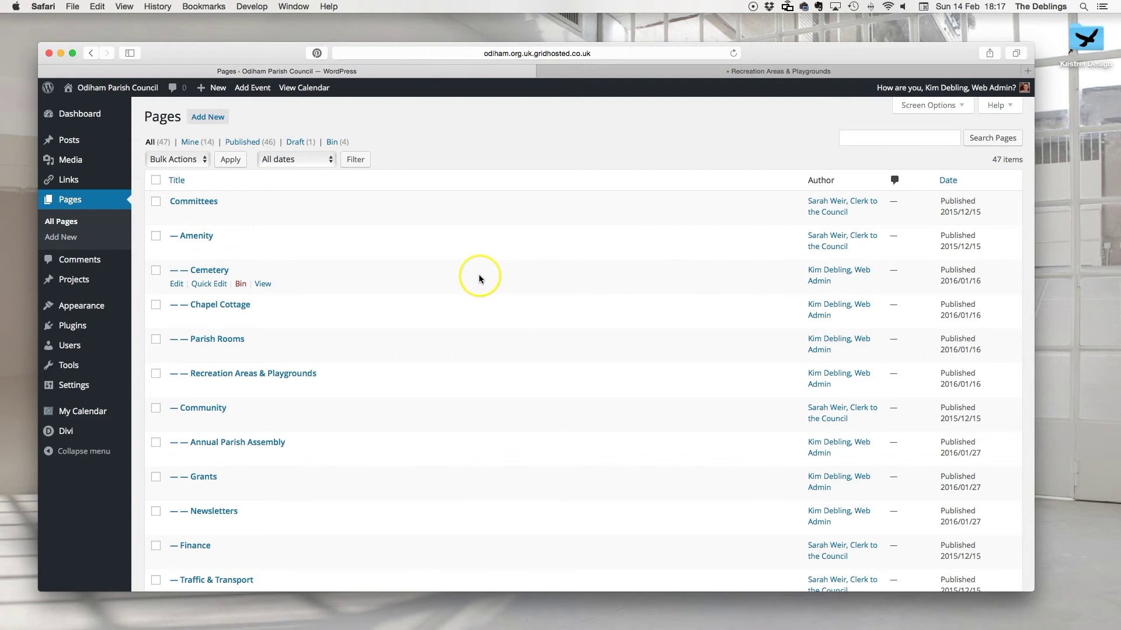
{"action": "scroll", "coordinate": [478, 276], "scroll_direction": "down", "scroll_amount": 3}
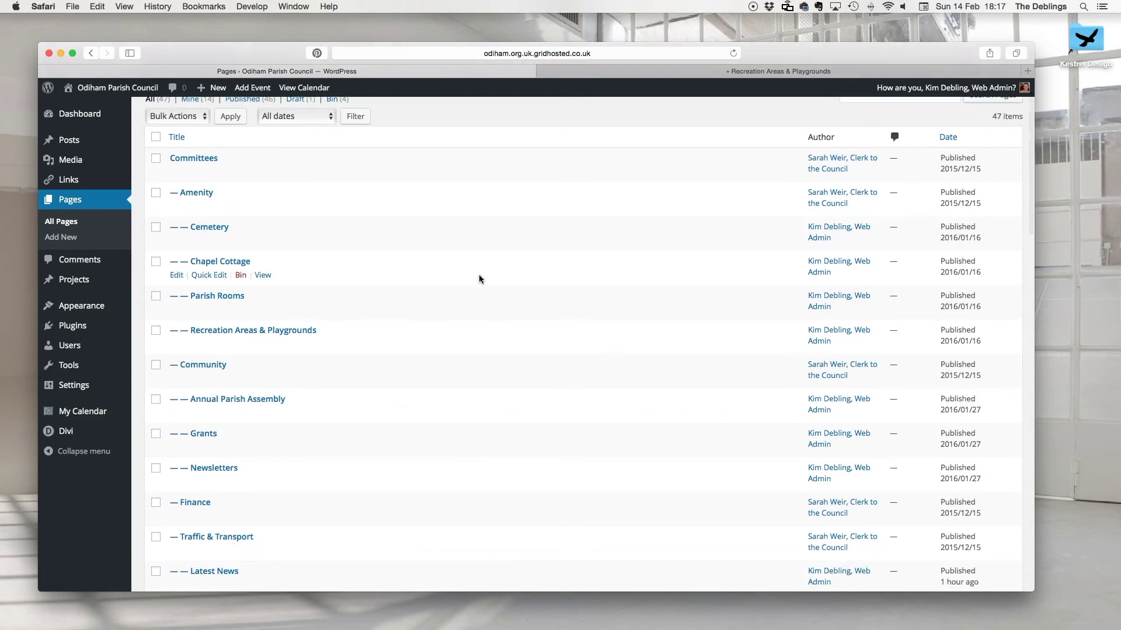
{"action": "left_click", "coordinate": [451, 321]}
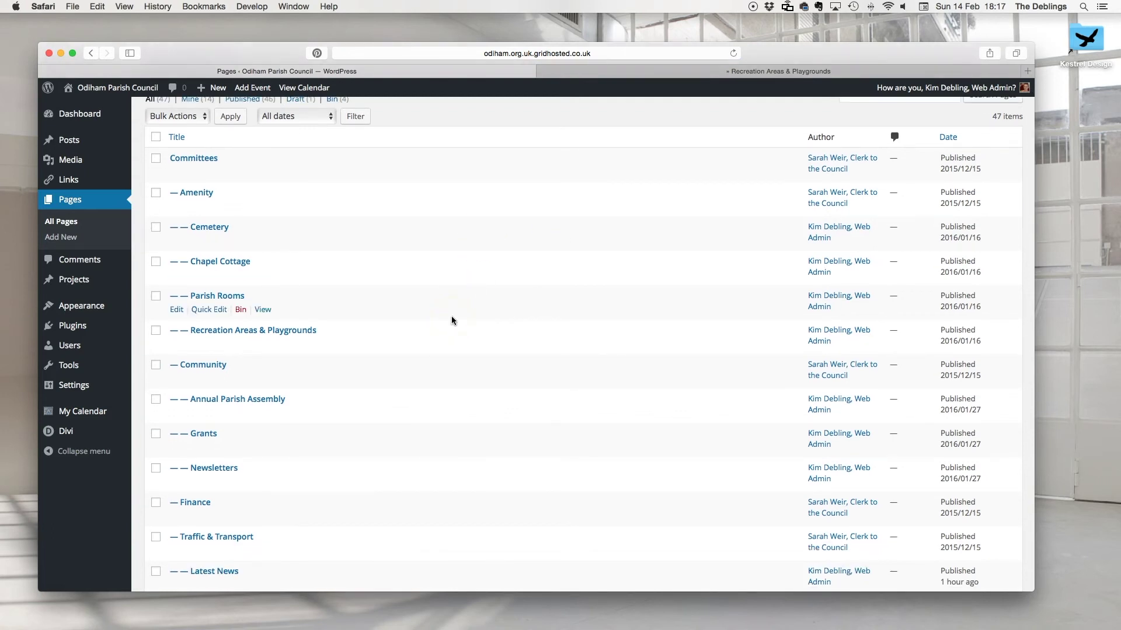
{"action": "scroll", "coordinate": [451, 316], "scroll_direction": "down", "scroll_amount": 1}
{"action": "scroll", "coordinate": [303, 224], "scroll_direction": "up", "scroll_amount": 2}
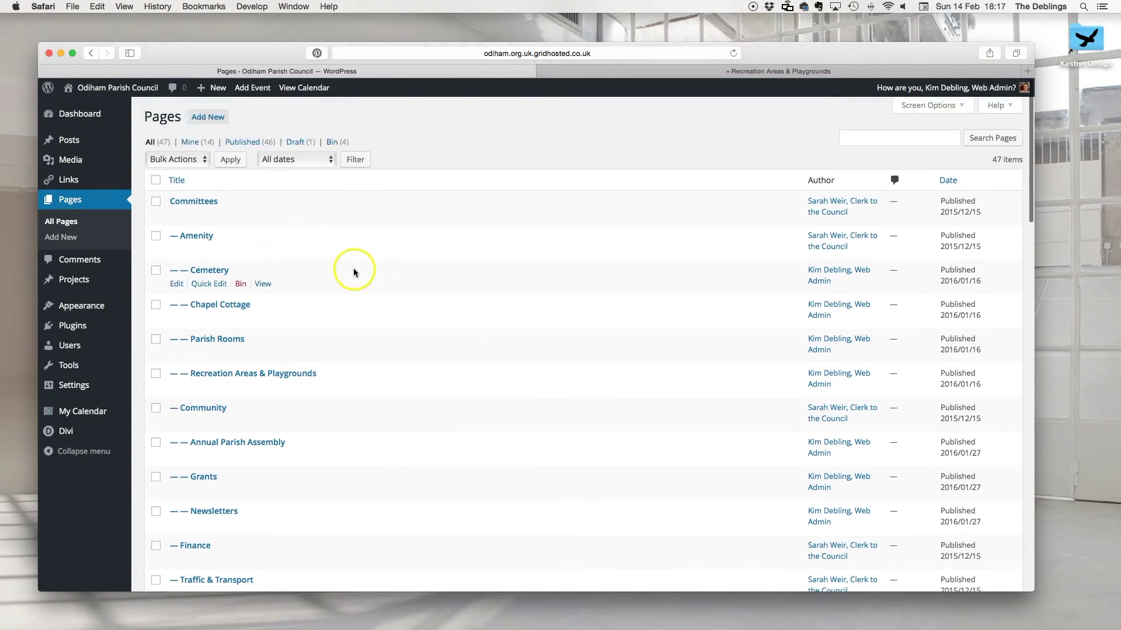
{"action": "scroll", "coordinate": [243, 330], "scroll_direction": "down", "scroll_amount": 10}
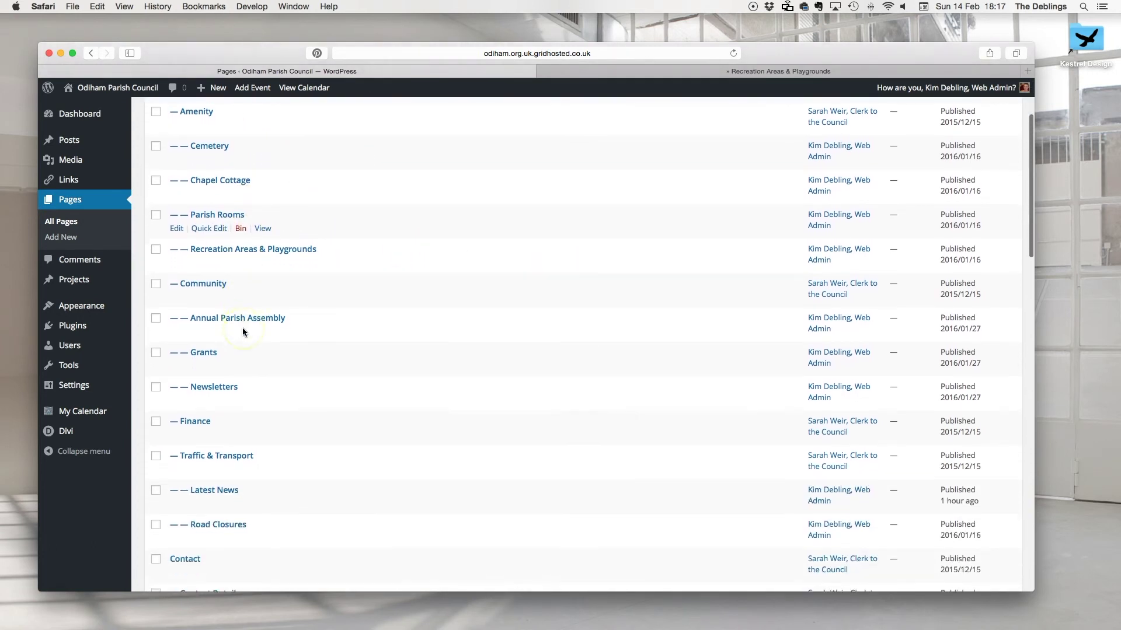
{"action": "scroll", "coordinate": [243, 328], "scroll_direction": "down", "scroll_amount": 6}
{"action": "left_click", "coordinate": [216, 206]}
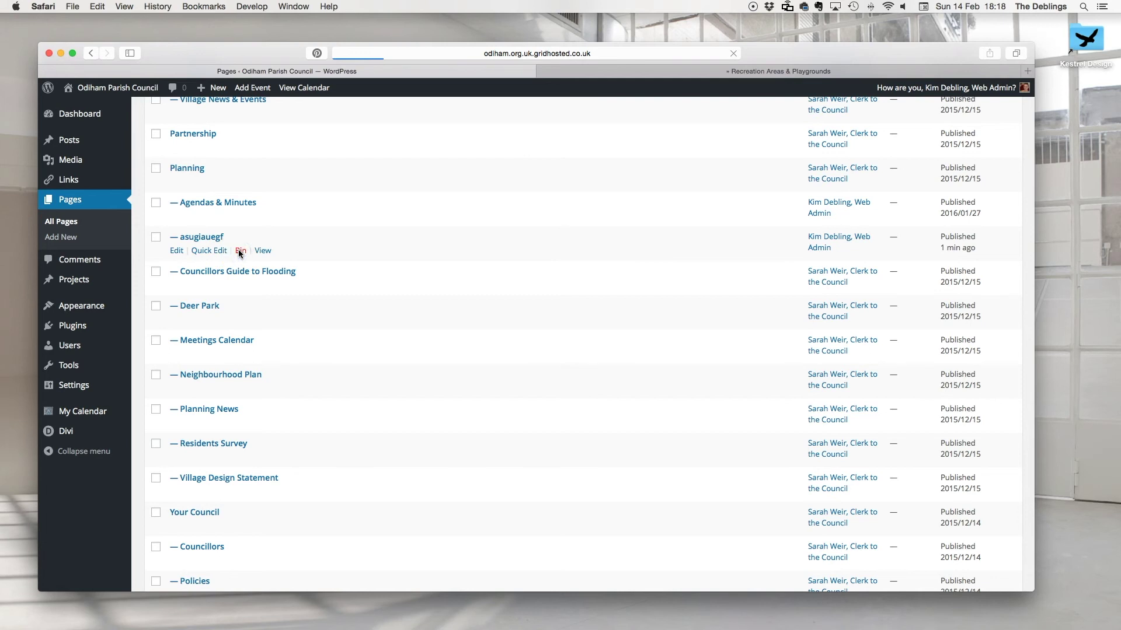
Find the draft page fghddh in the page list and move it to the Bin
{"action": "scroll", "coordinate": [285, 322], "scroll_direction": "down", "scroll_amount": 5}
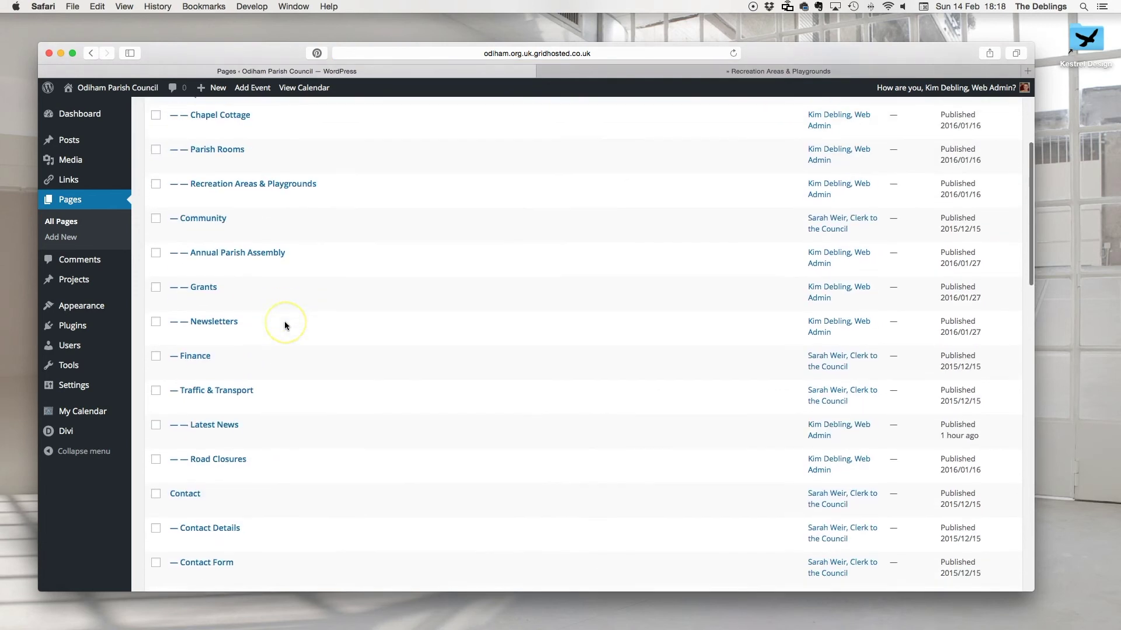
{"action": "scroll", "coordinate": [285, 326], "scroll_direction": "down", "scroll_amount": 5}
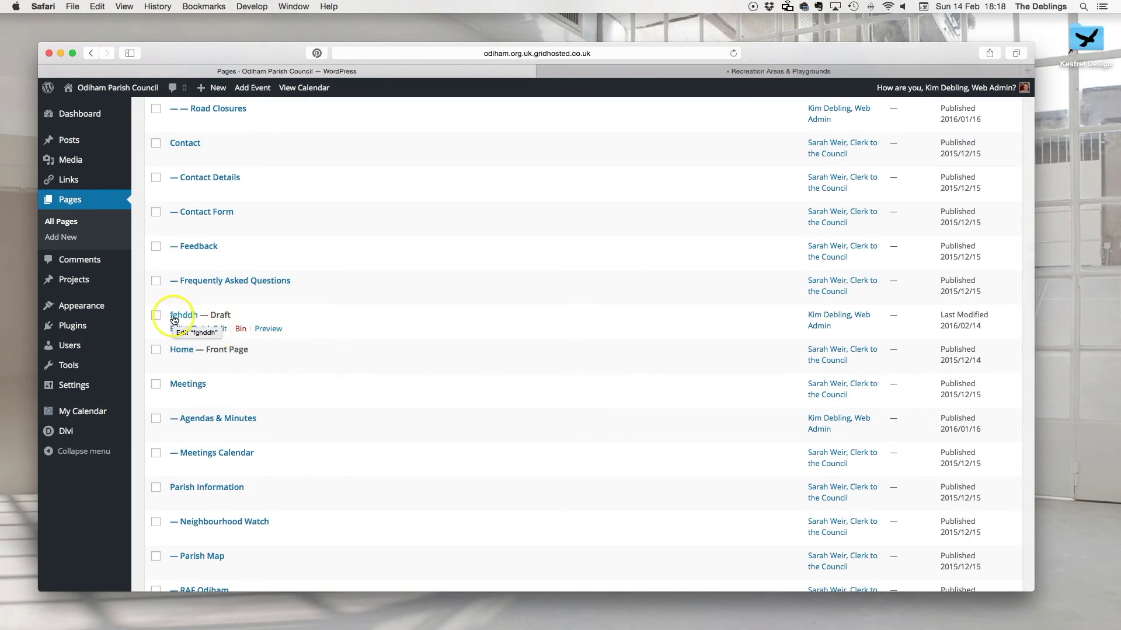
{"action": "scroll", "coordinate": [174, 320], "scroll_direction": "up", "scroll_amount": 1}
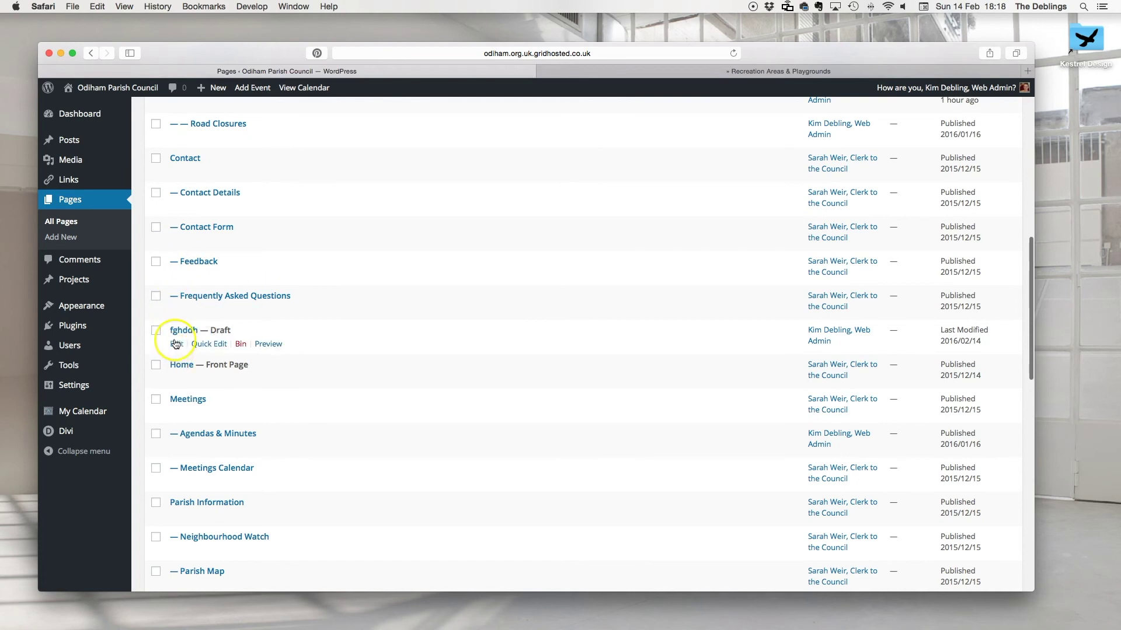
{"action": "left_click", "coordinate": [204, 331]}
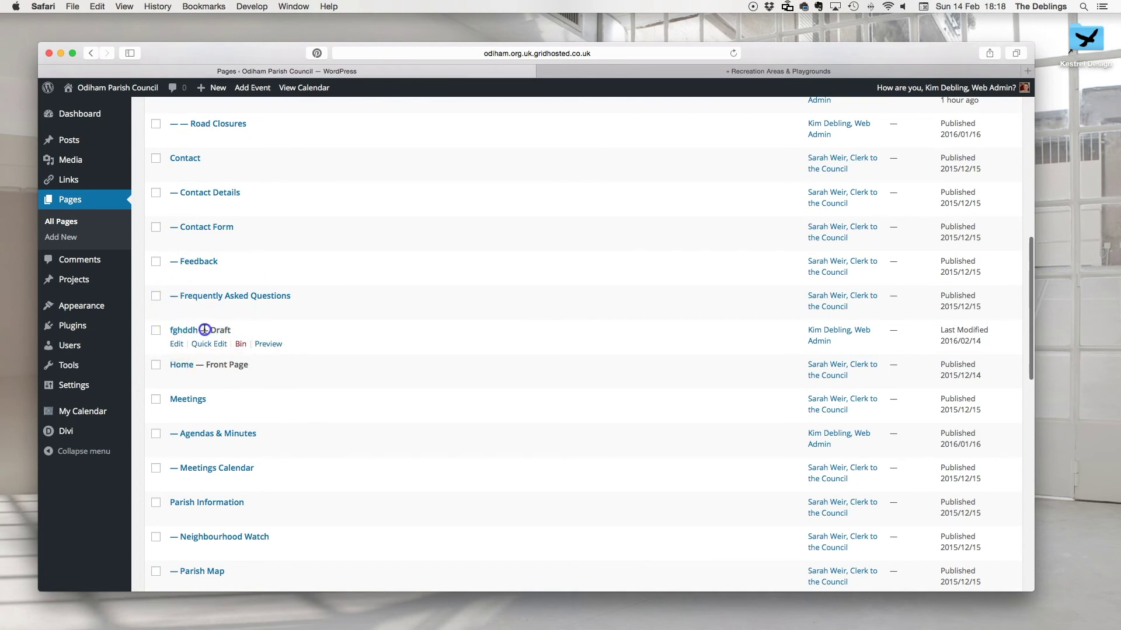
{"action": "left_click", "coordinate": [240, 347]}
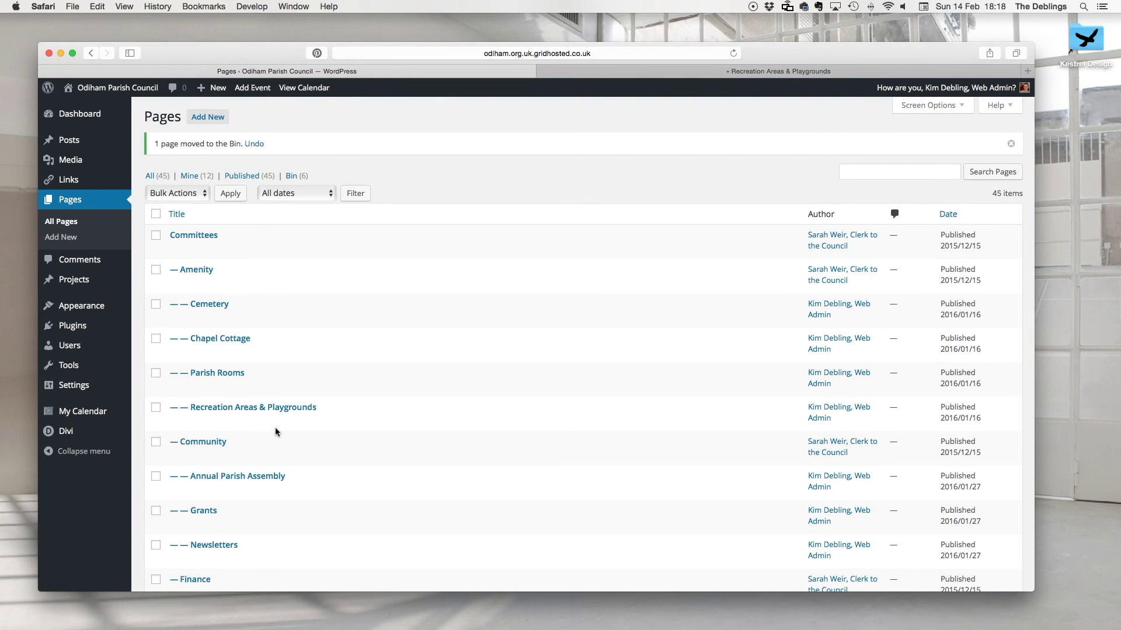
{"action": "scroll", "coordinate": [275, 428], "scroll_direction": "down", "scroll_amount": 2}
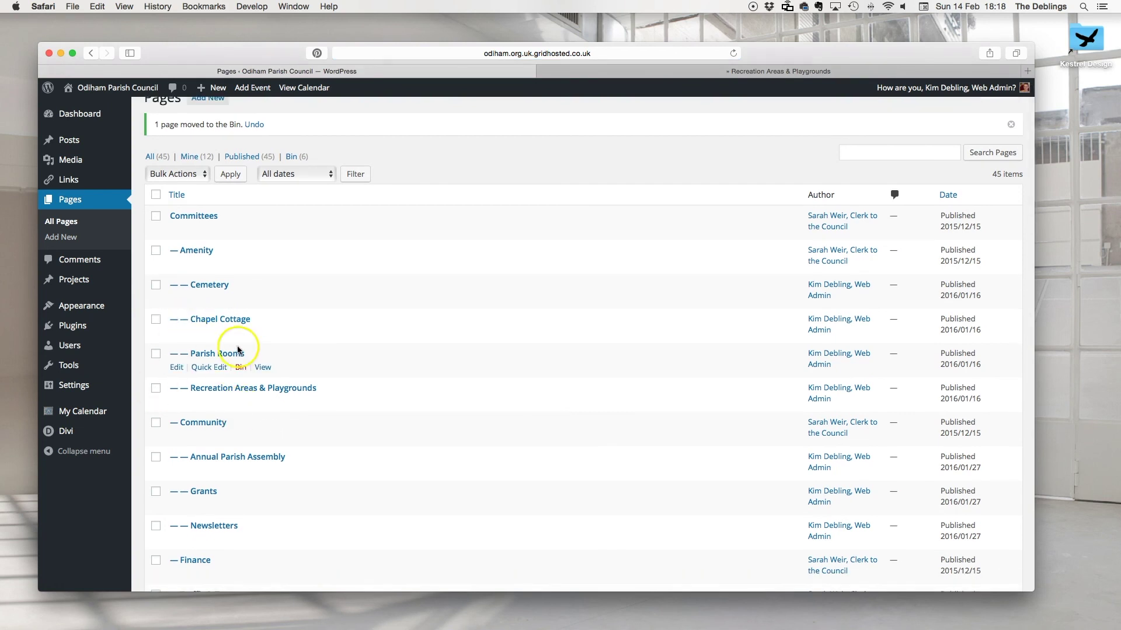
{"action": "scroll", "coordinate": [245, 354], "scroll_direction": "up", "scroll_amount": 2}
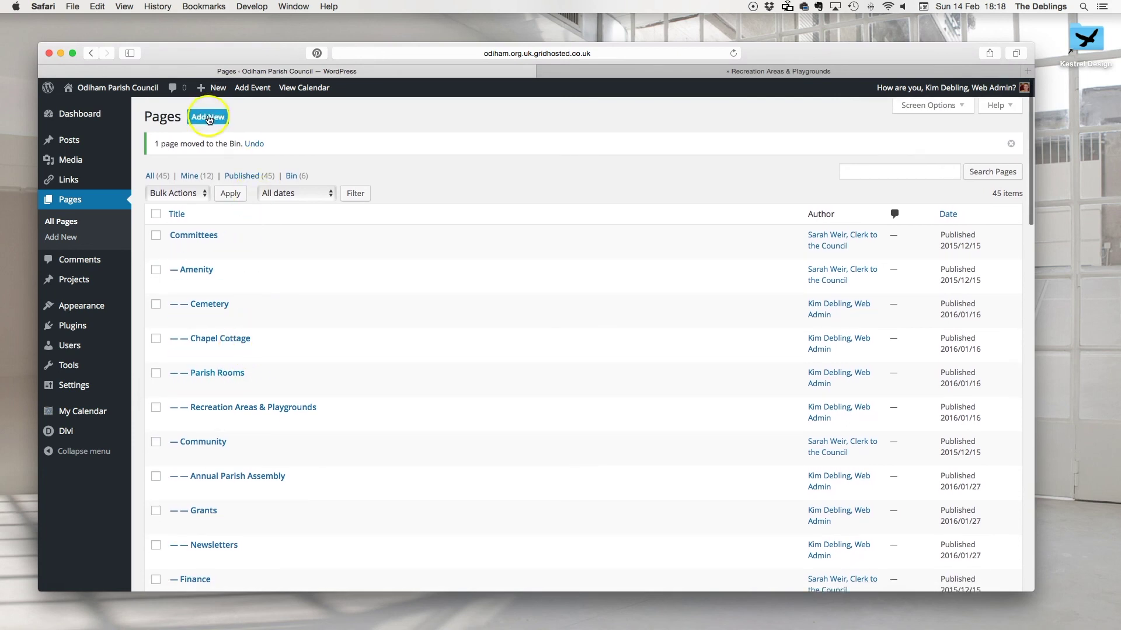